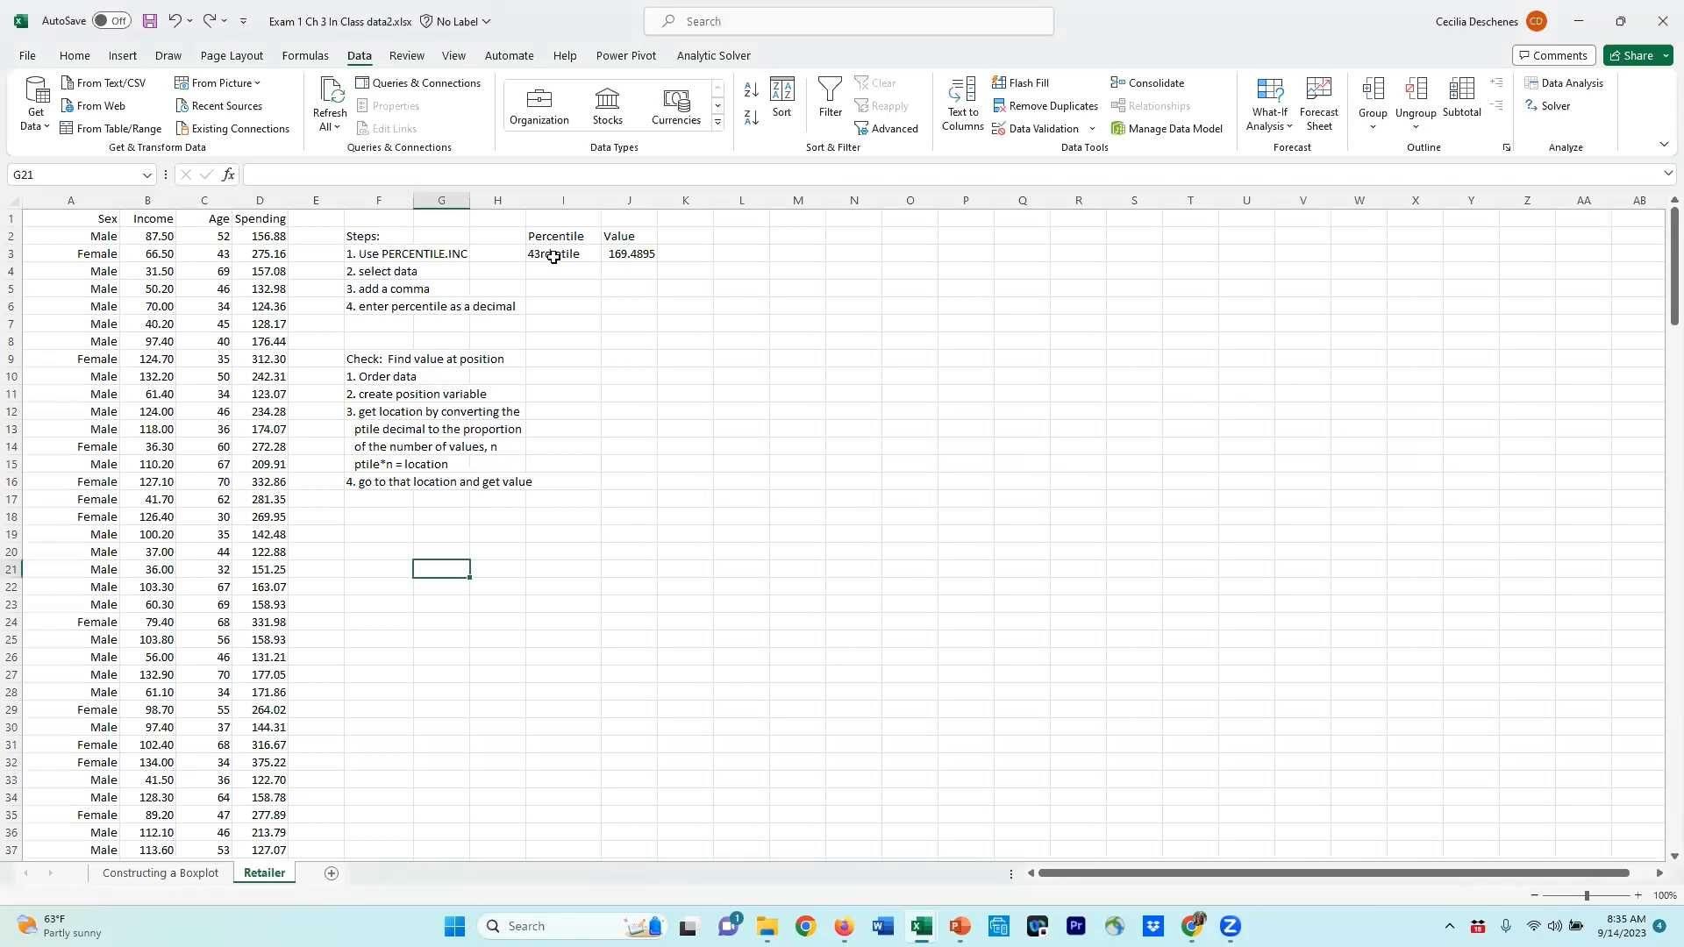
Step: Examine the PERCENTILE.INC formula that computes the 43rd percentile of Spending
click(555, 256)
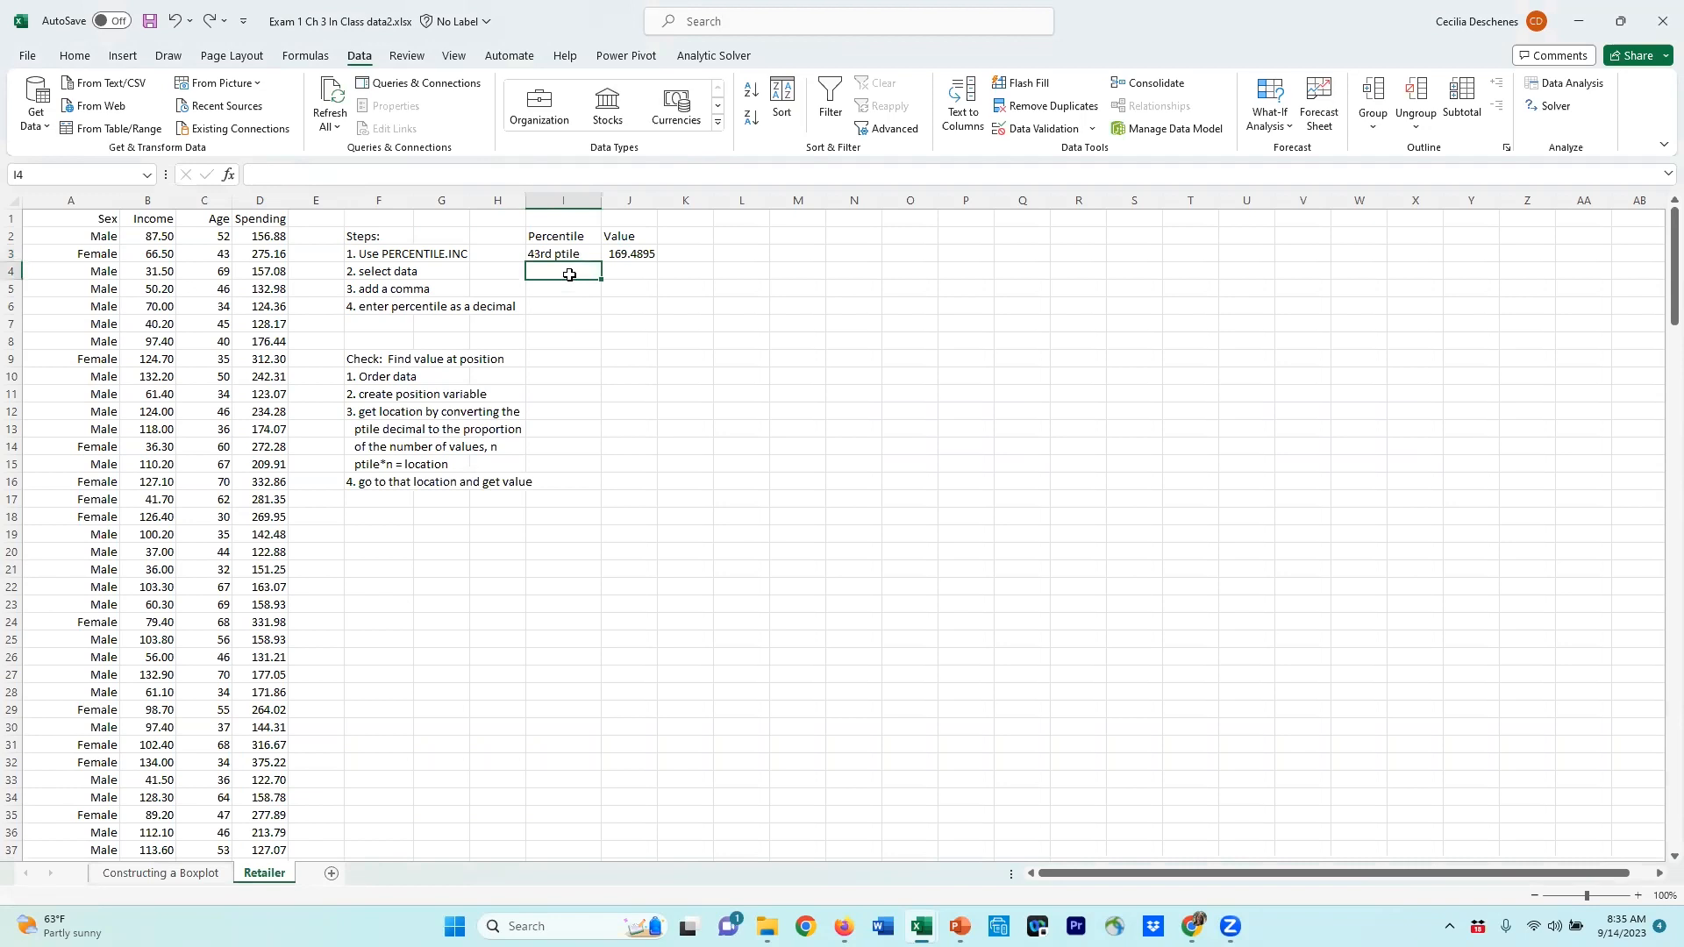
click(628, 254)
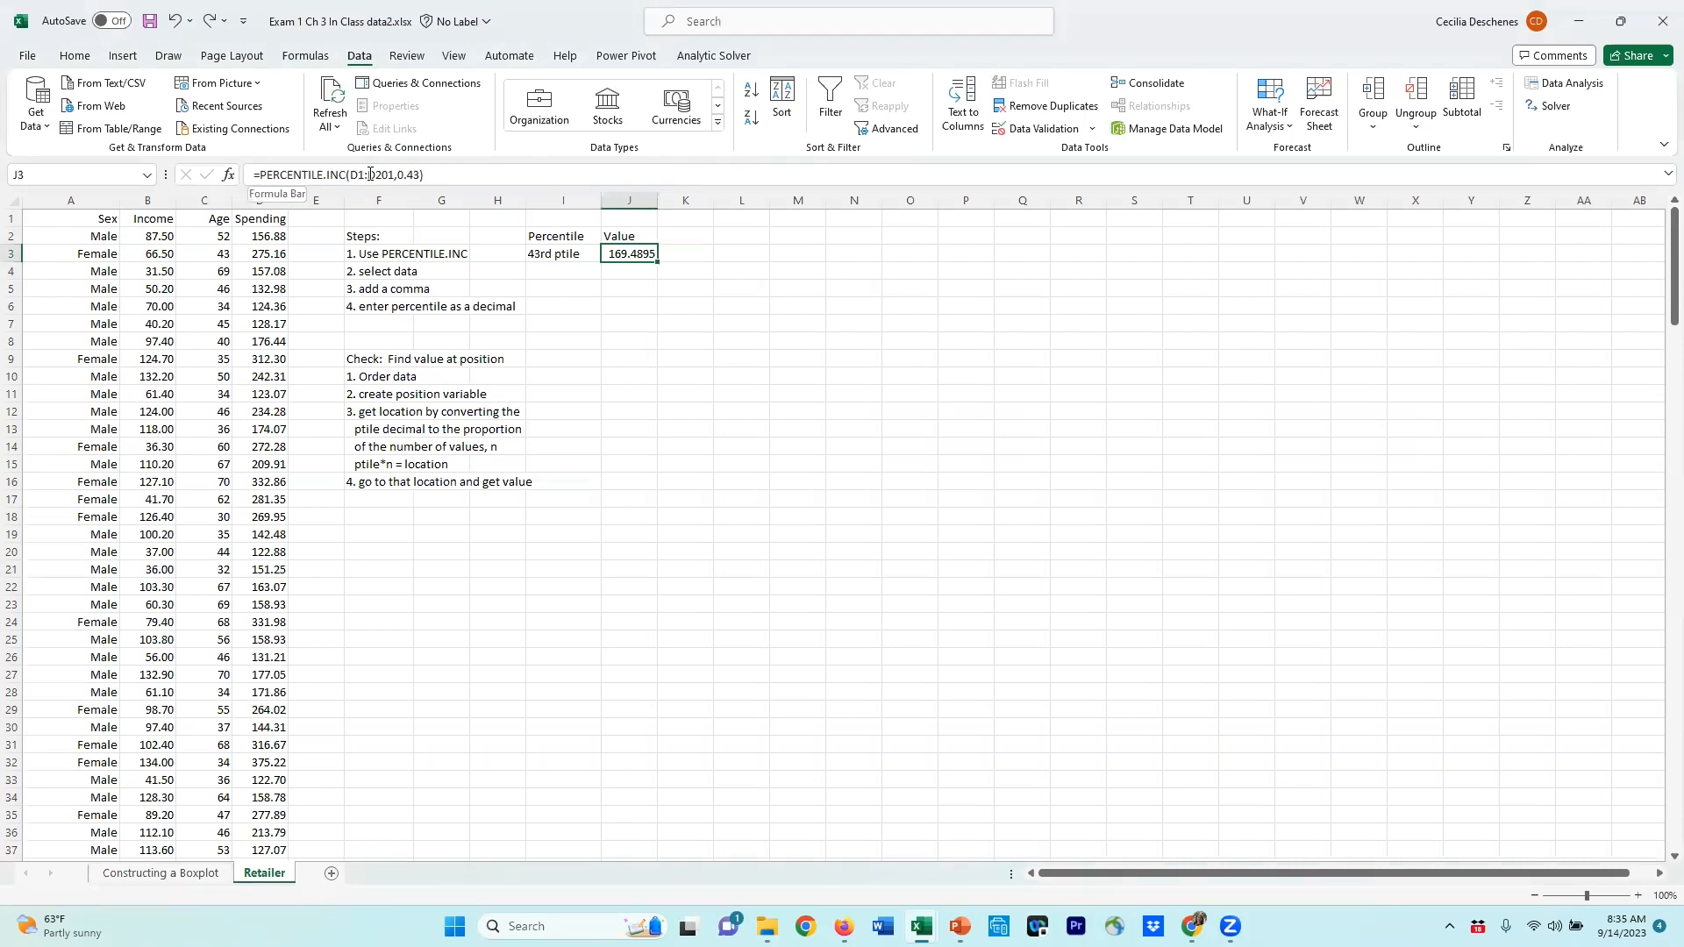
click(465, 173)
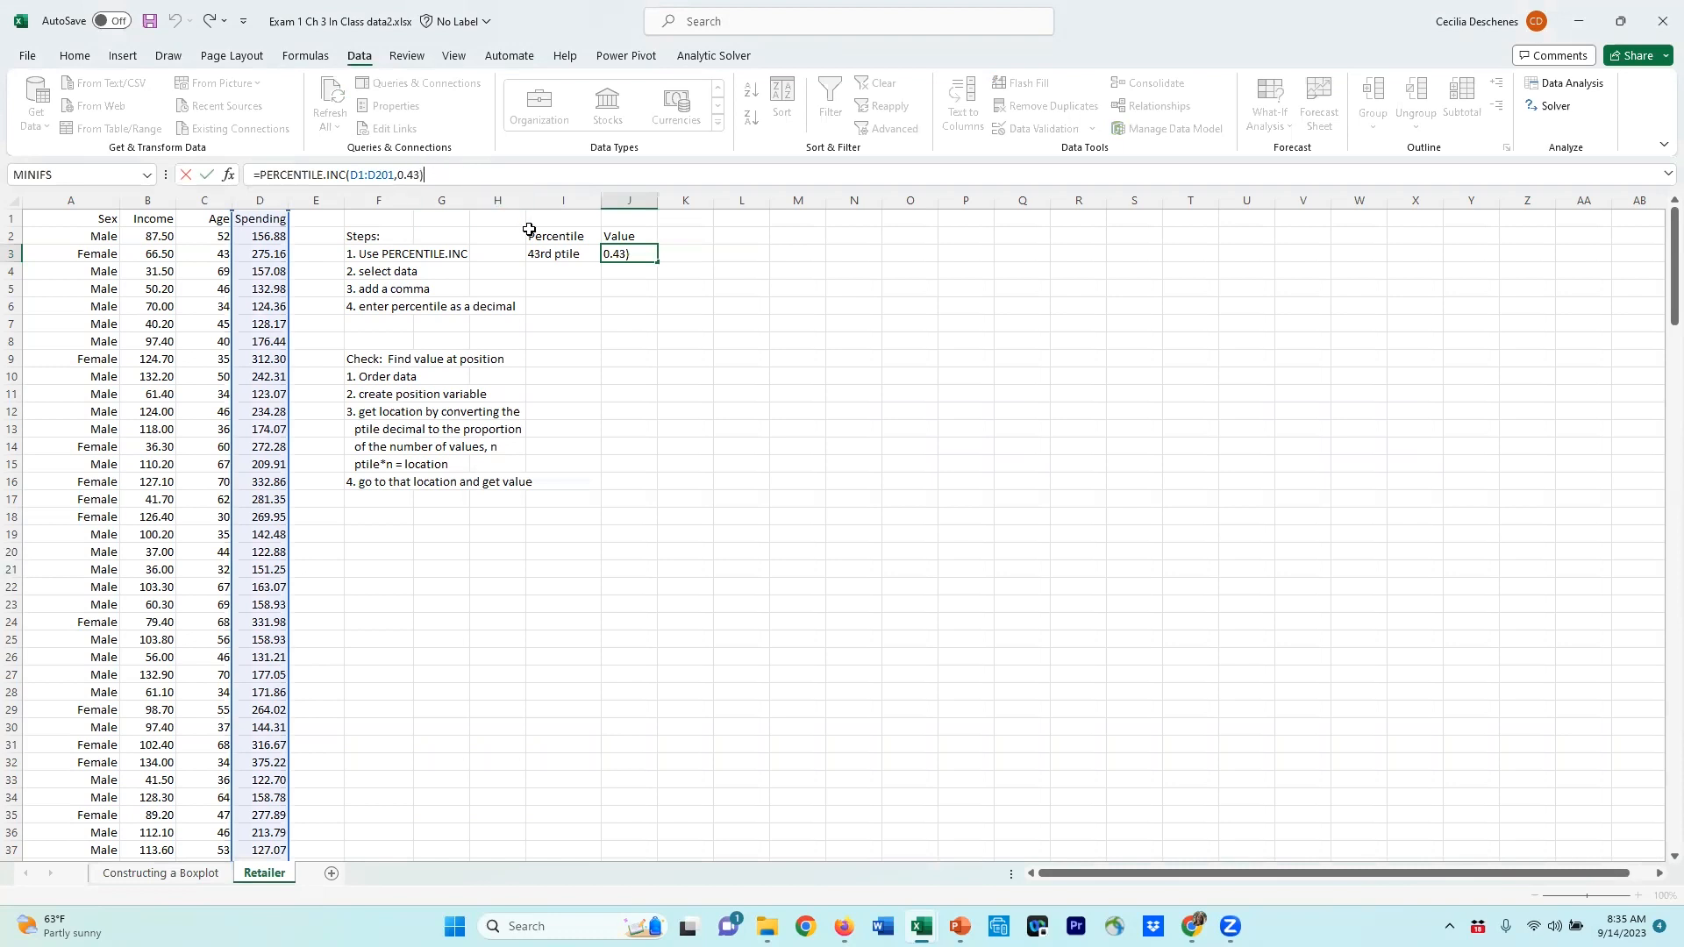
click(573, 310)
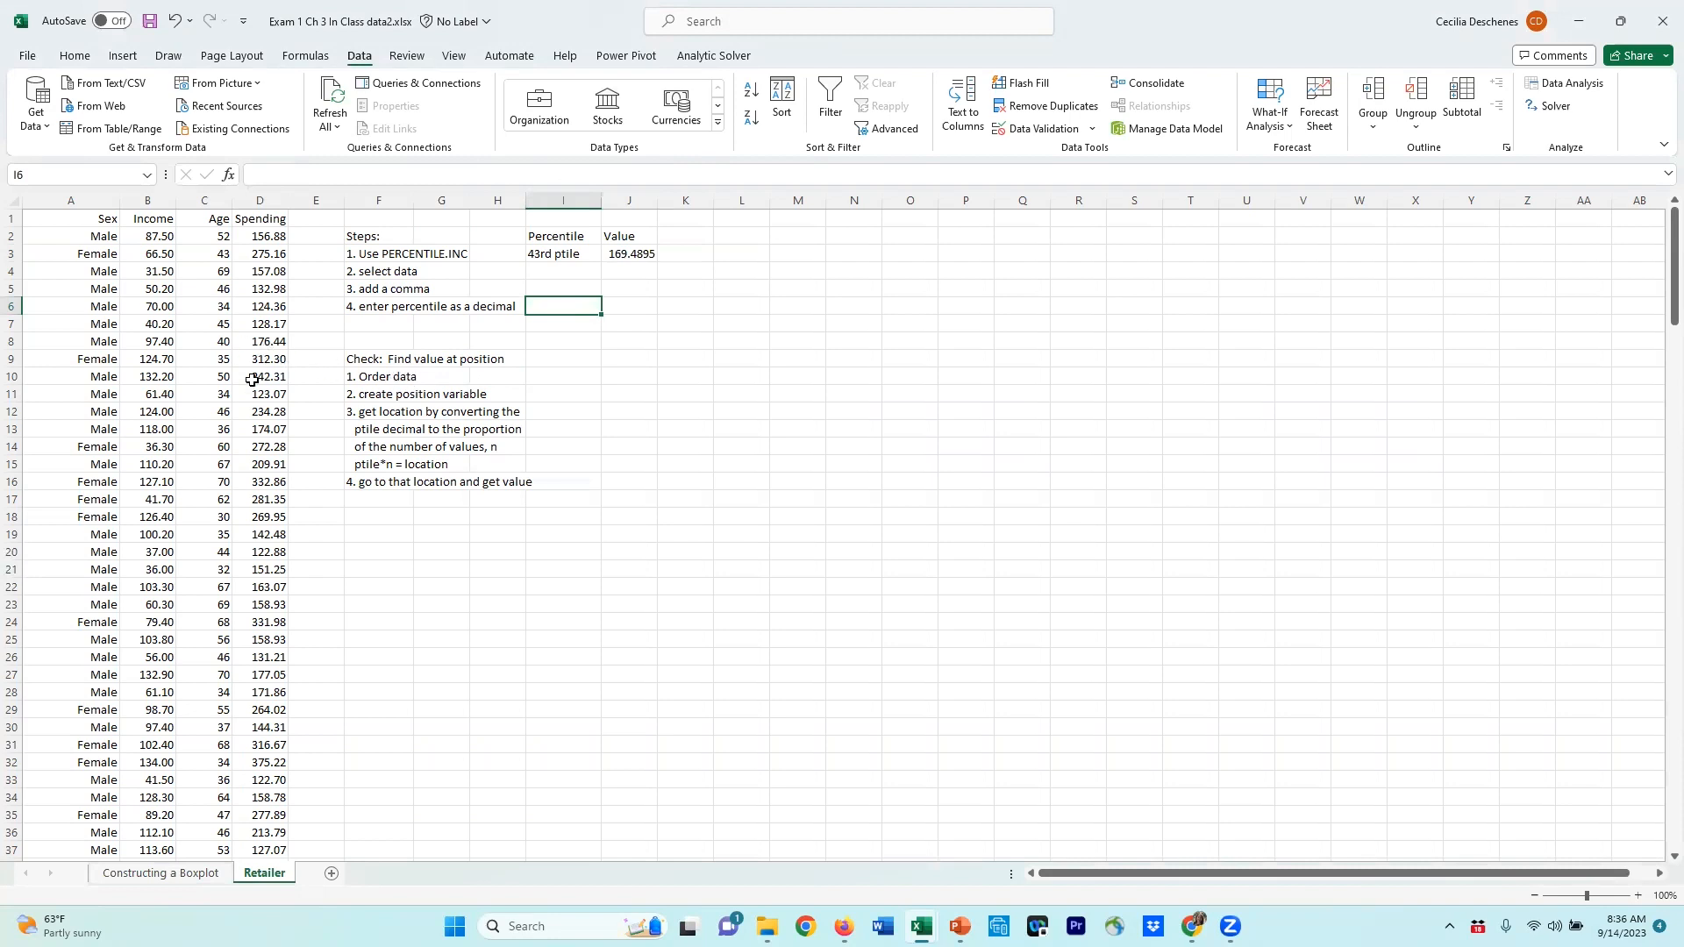
Step: Sort the data by Spending from smallest to largest
click(267, 342)
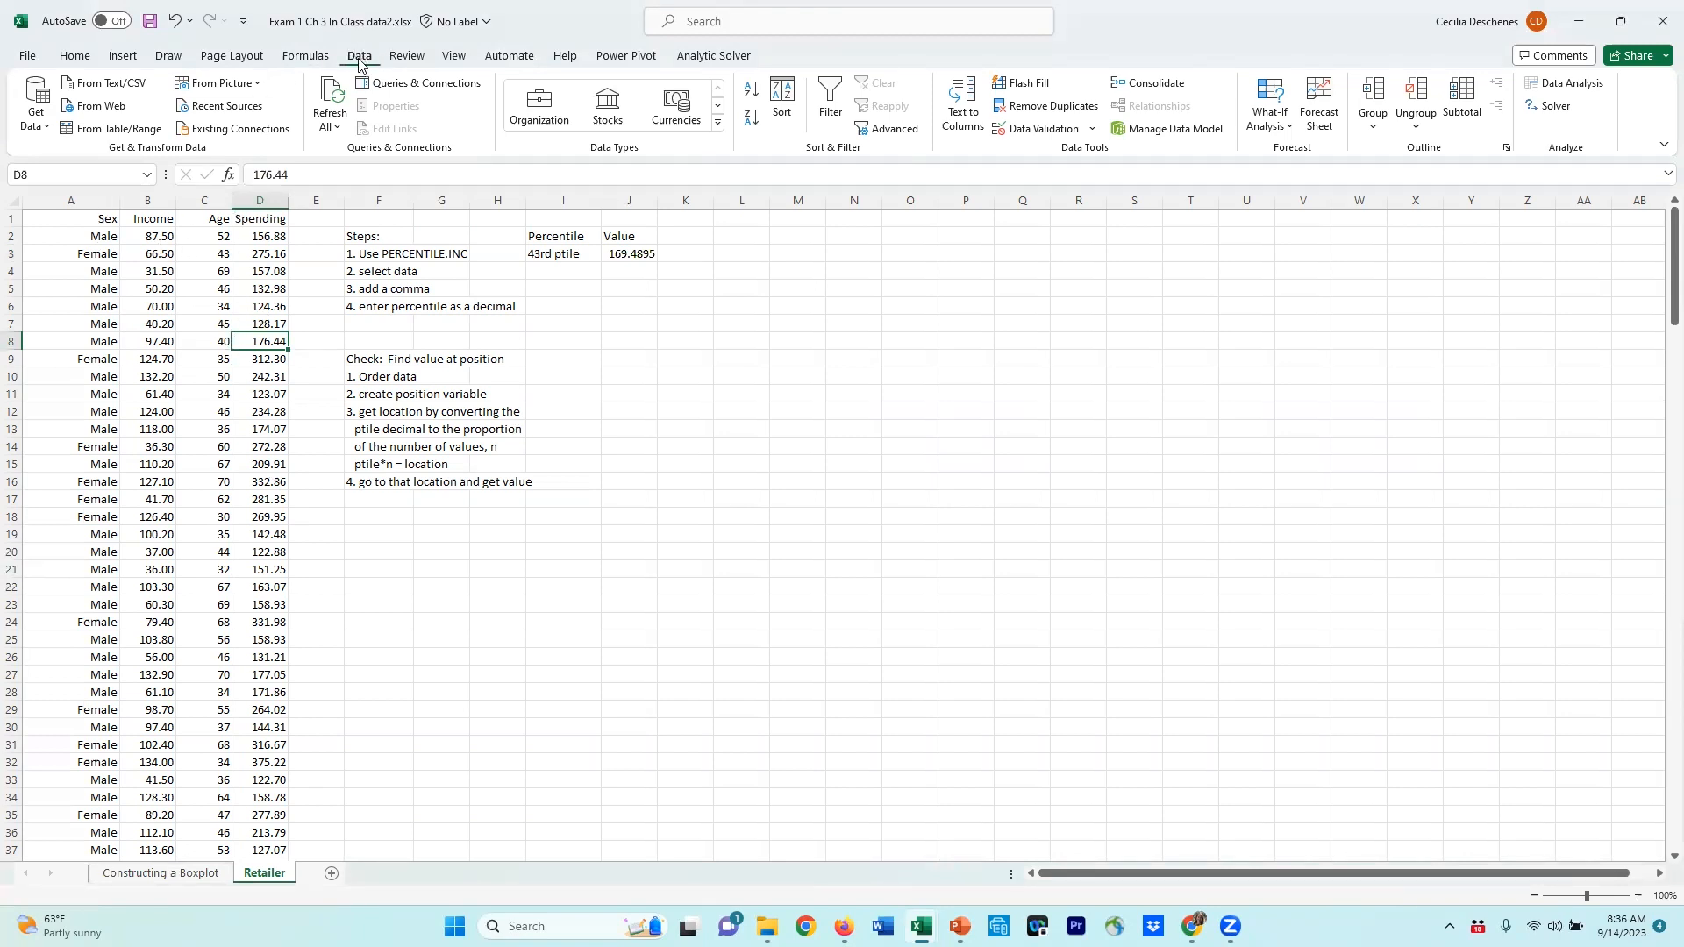
click(784, 104)
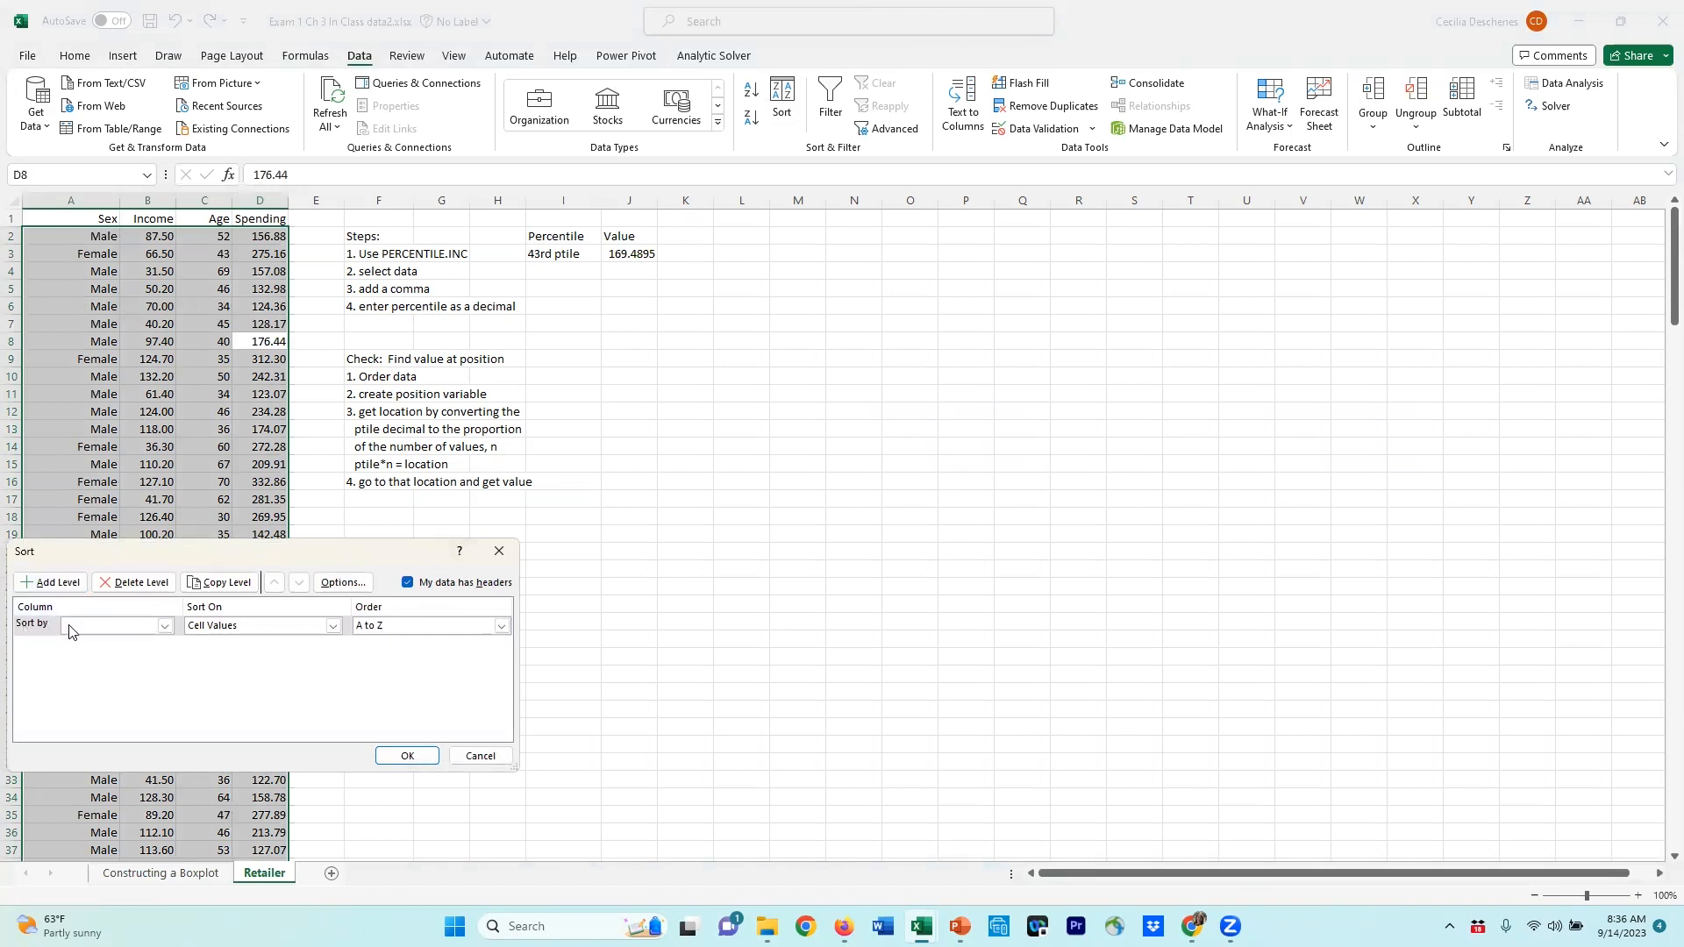
click(164, 626)
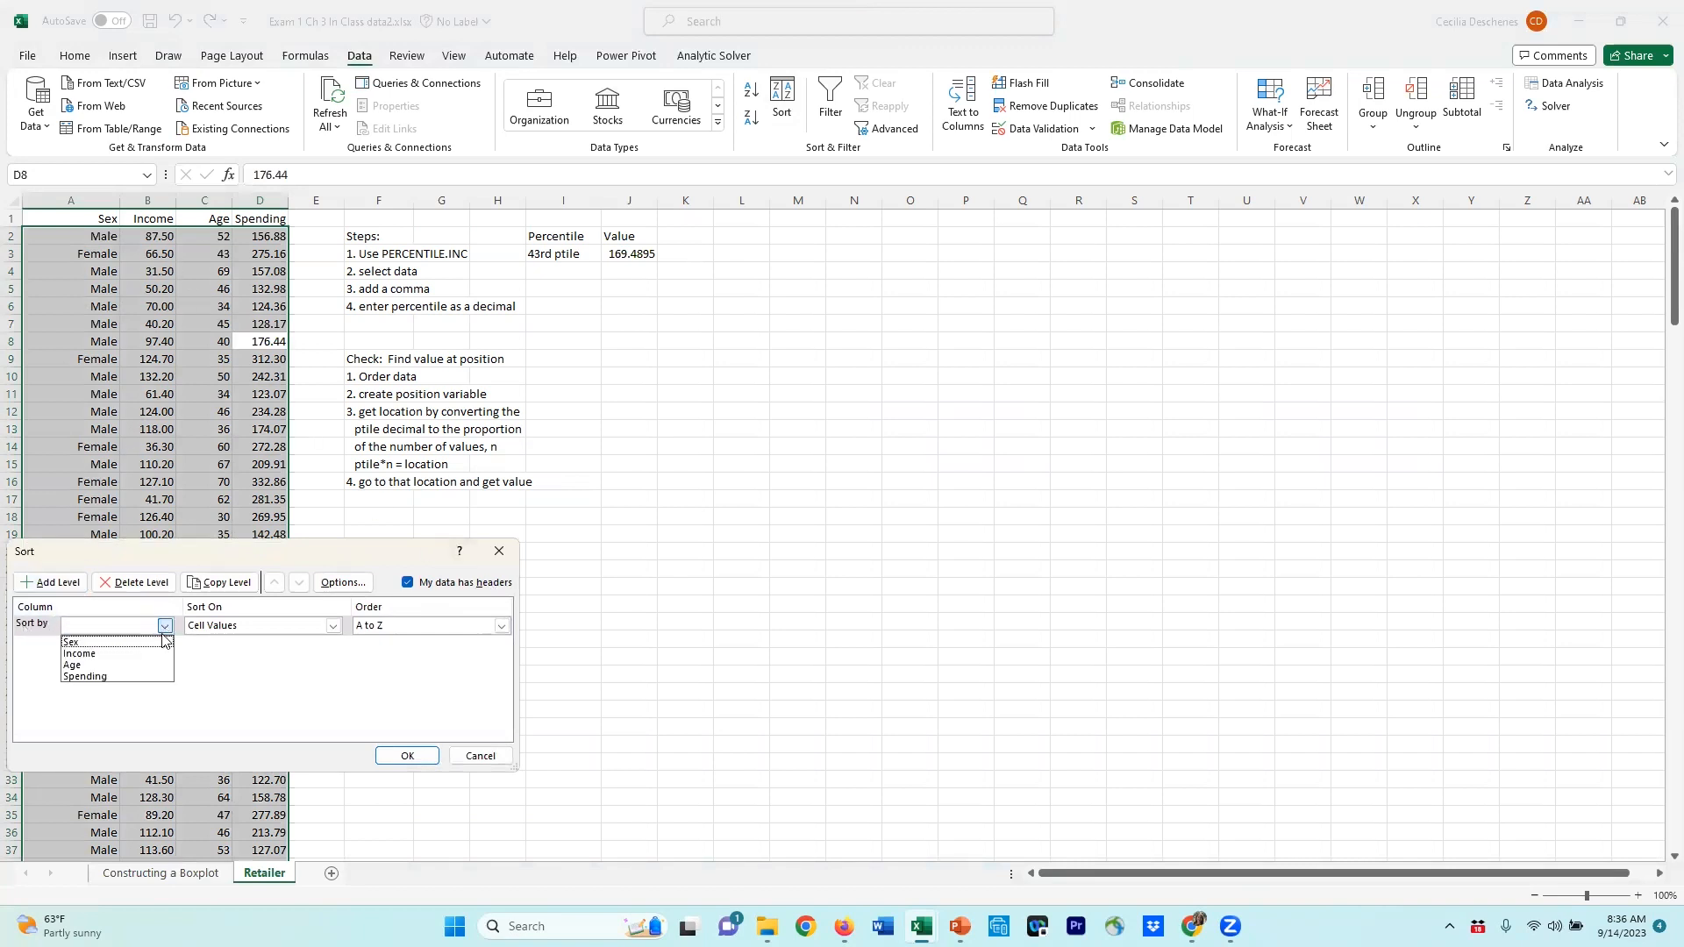
click(106, 677)
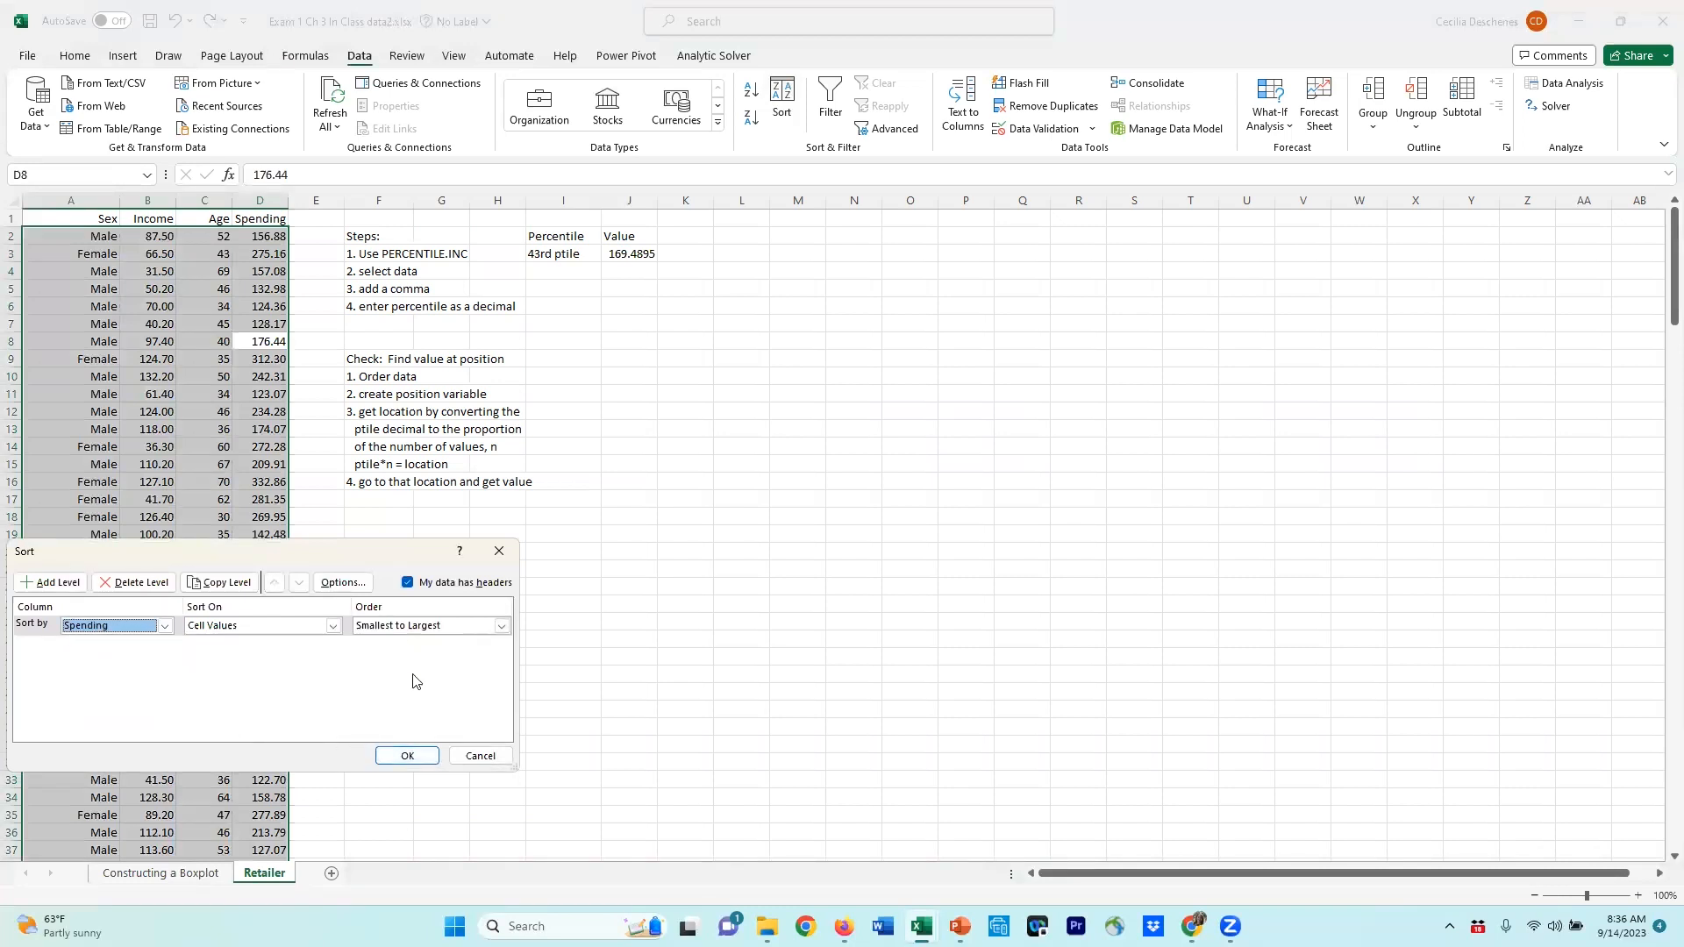
click(407, 755)
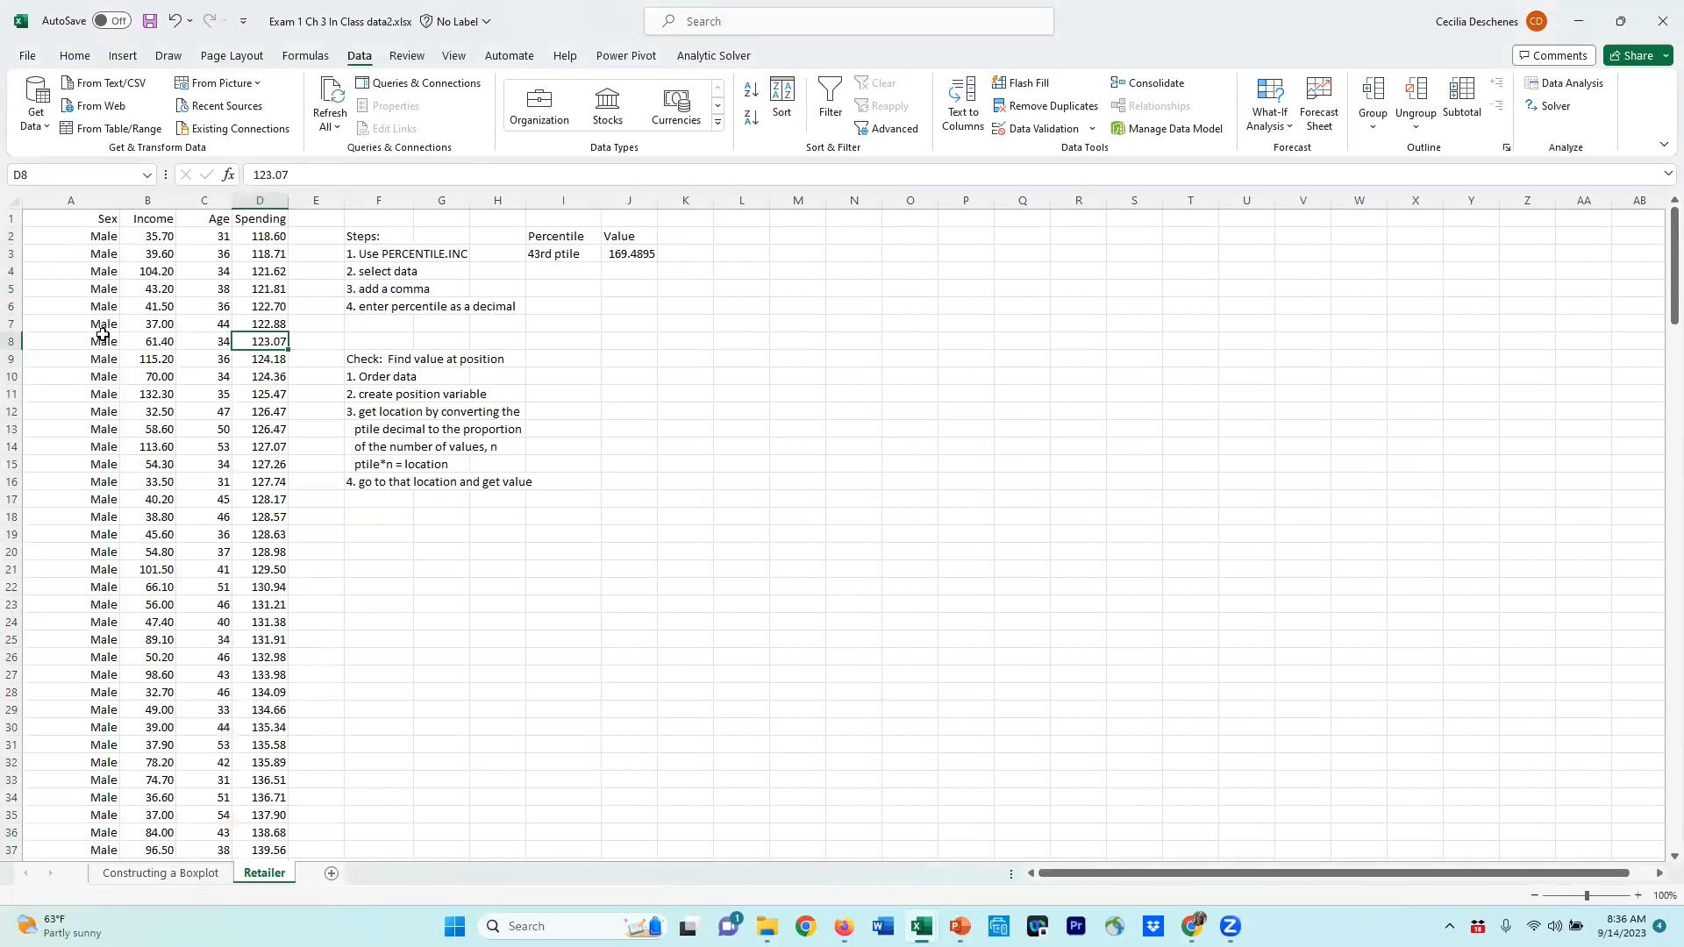
Step: Add the header position in the empty column next to Spending
click(261, 239)
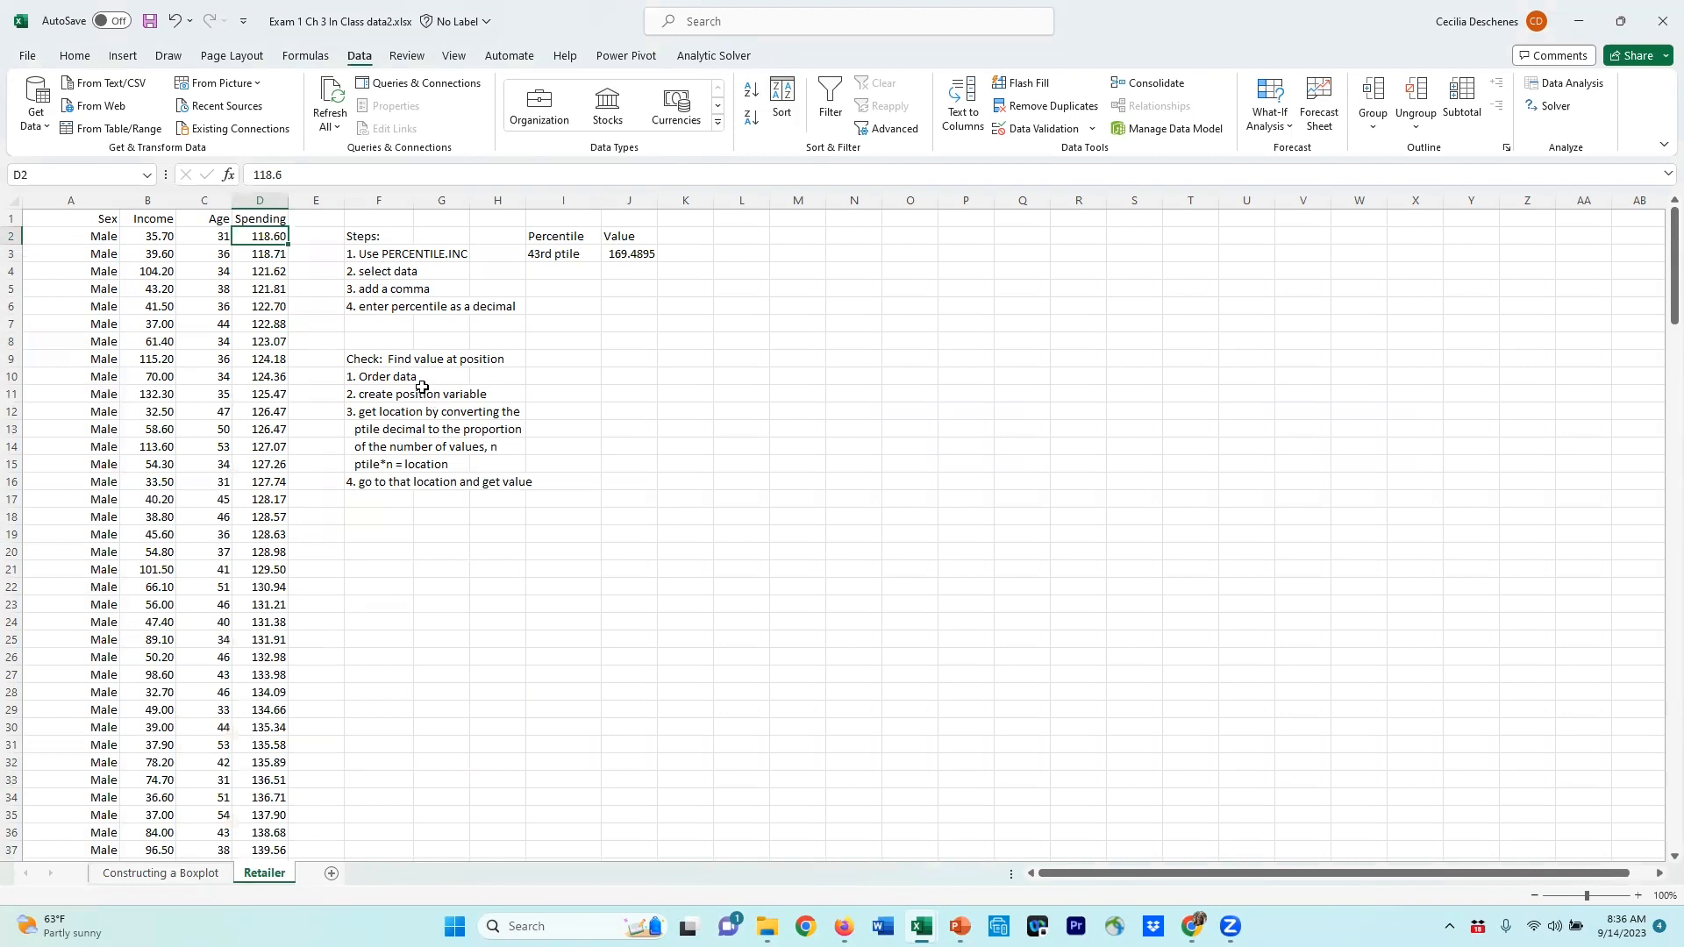
click(313, 222)
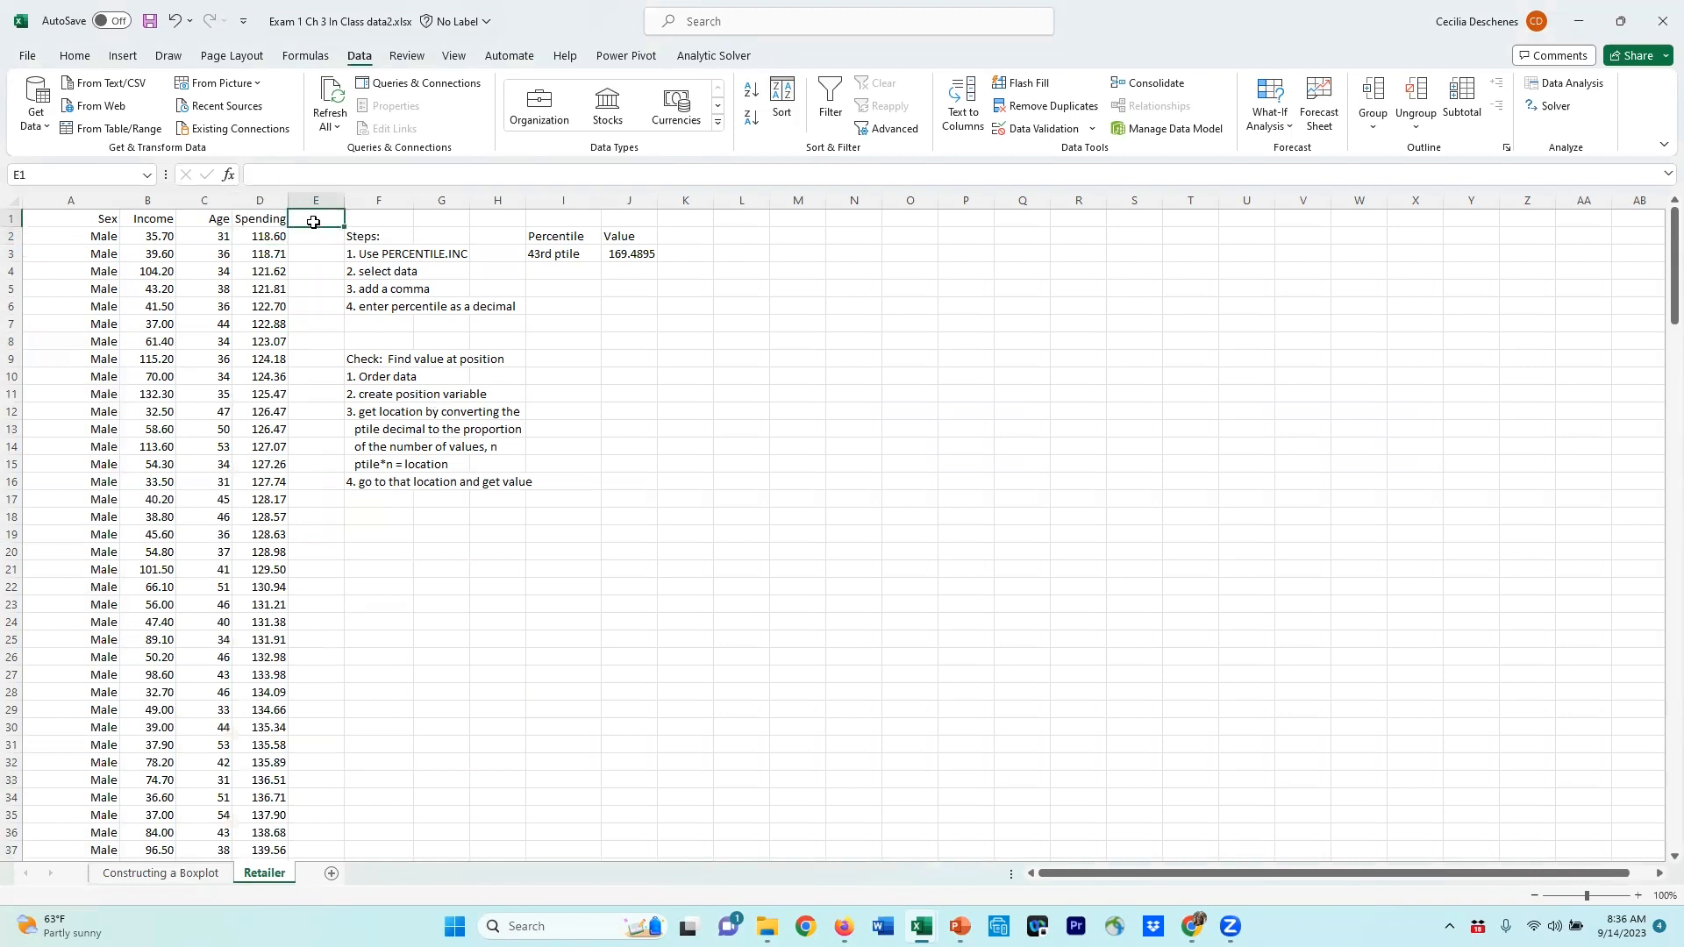
text(position)
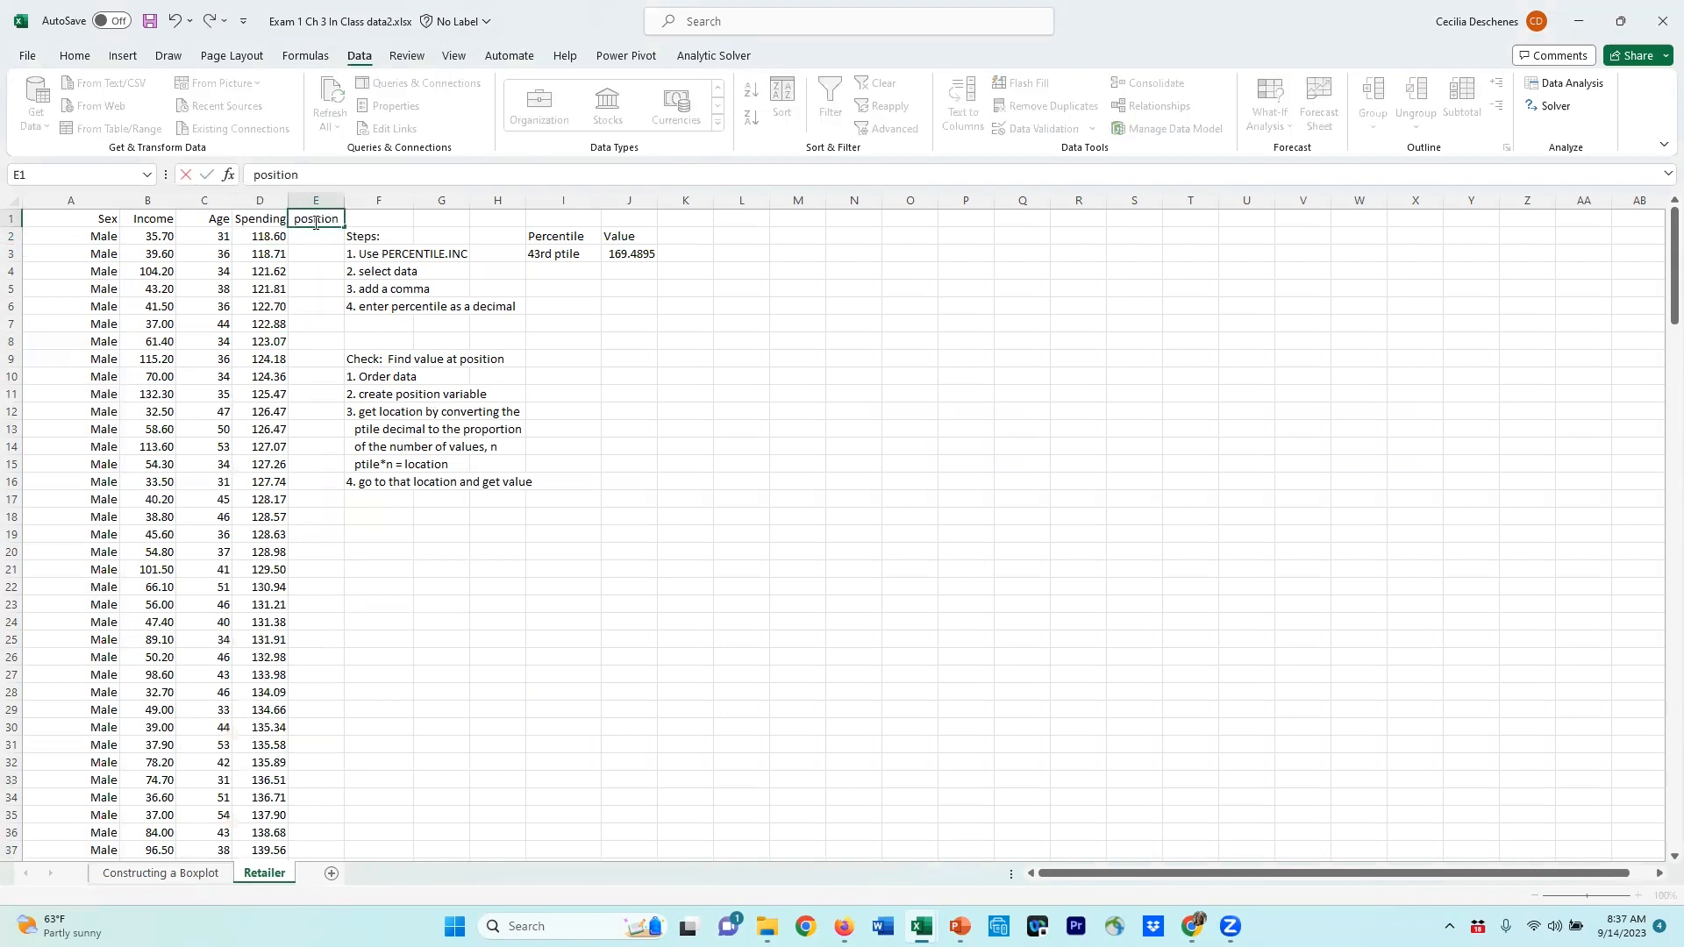
key(Return)
click(313, 222)
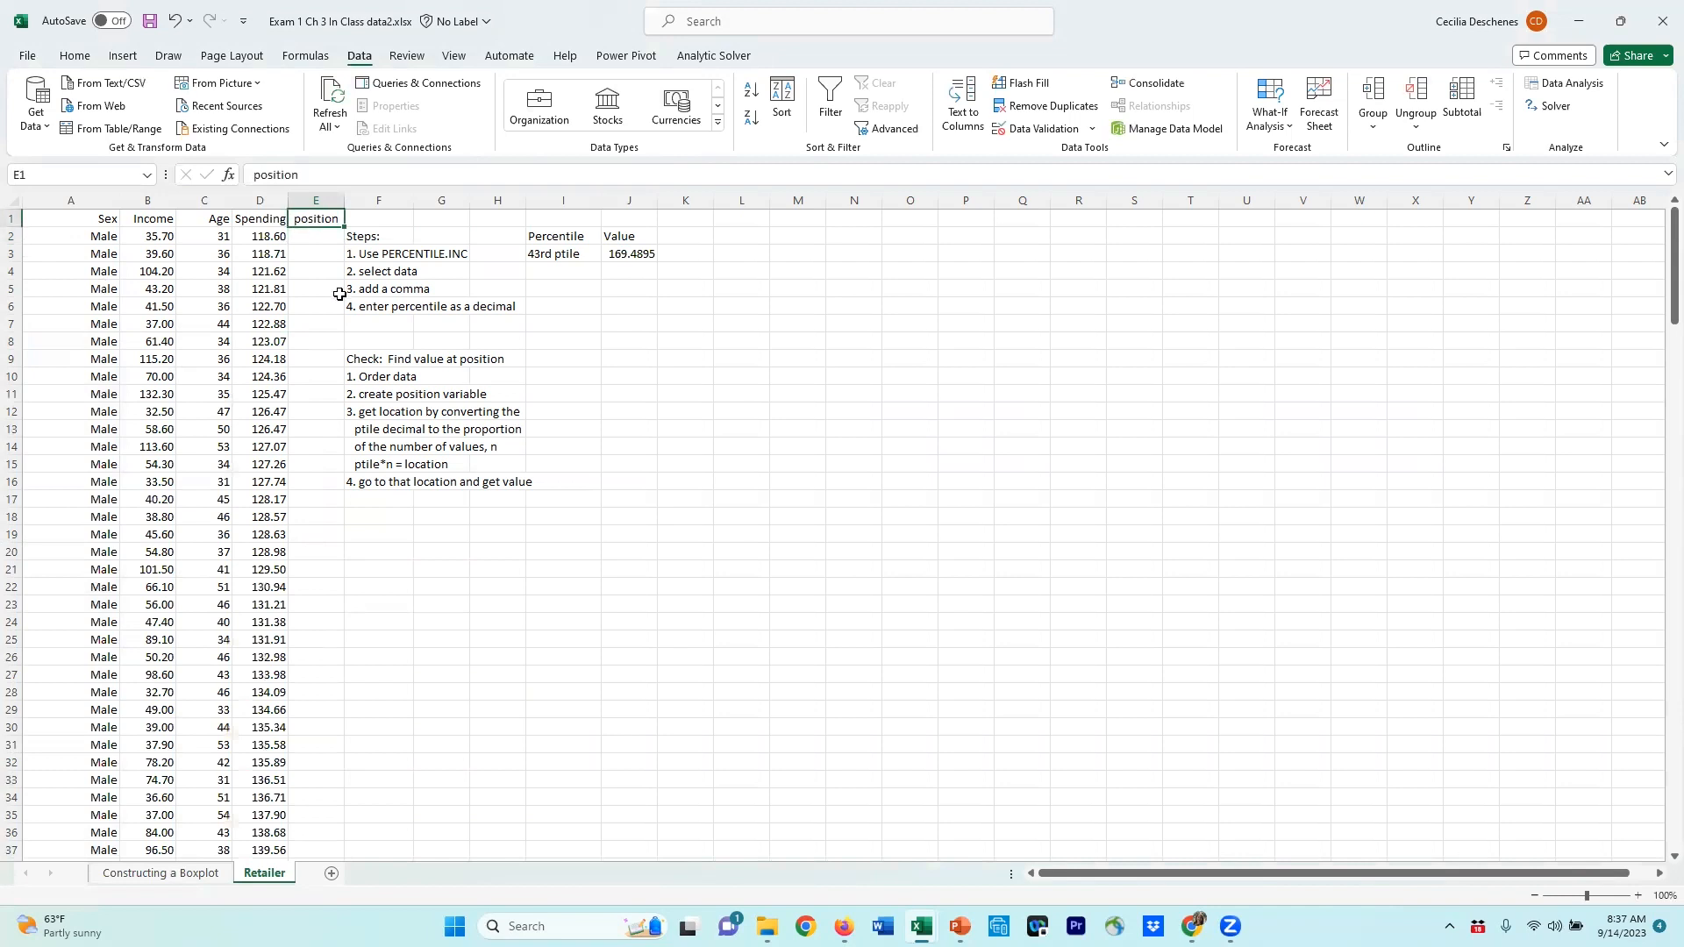
Step: Number the rows of the position column 1, 2, 3 and fill the series down to the last data row
click(330, 237)
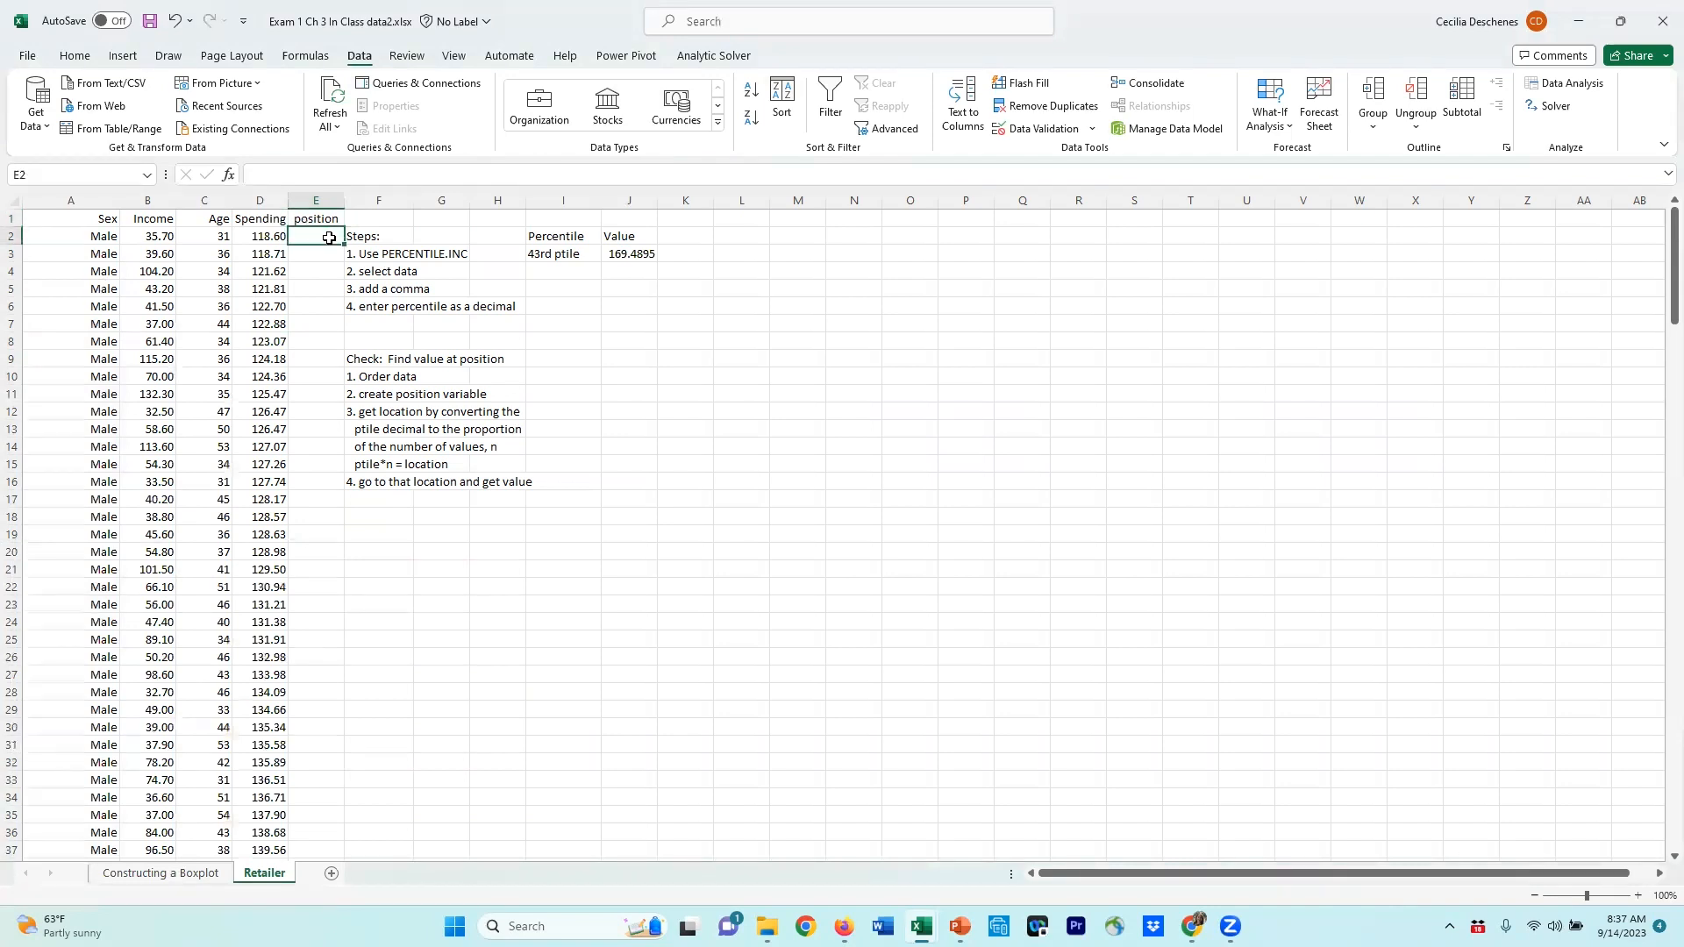
text(1)
key(Return)
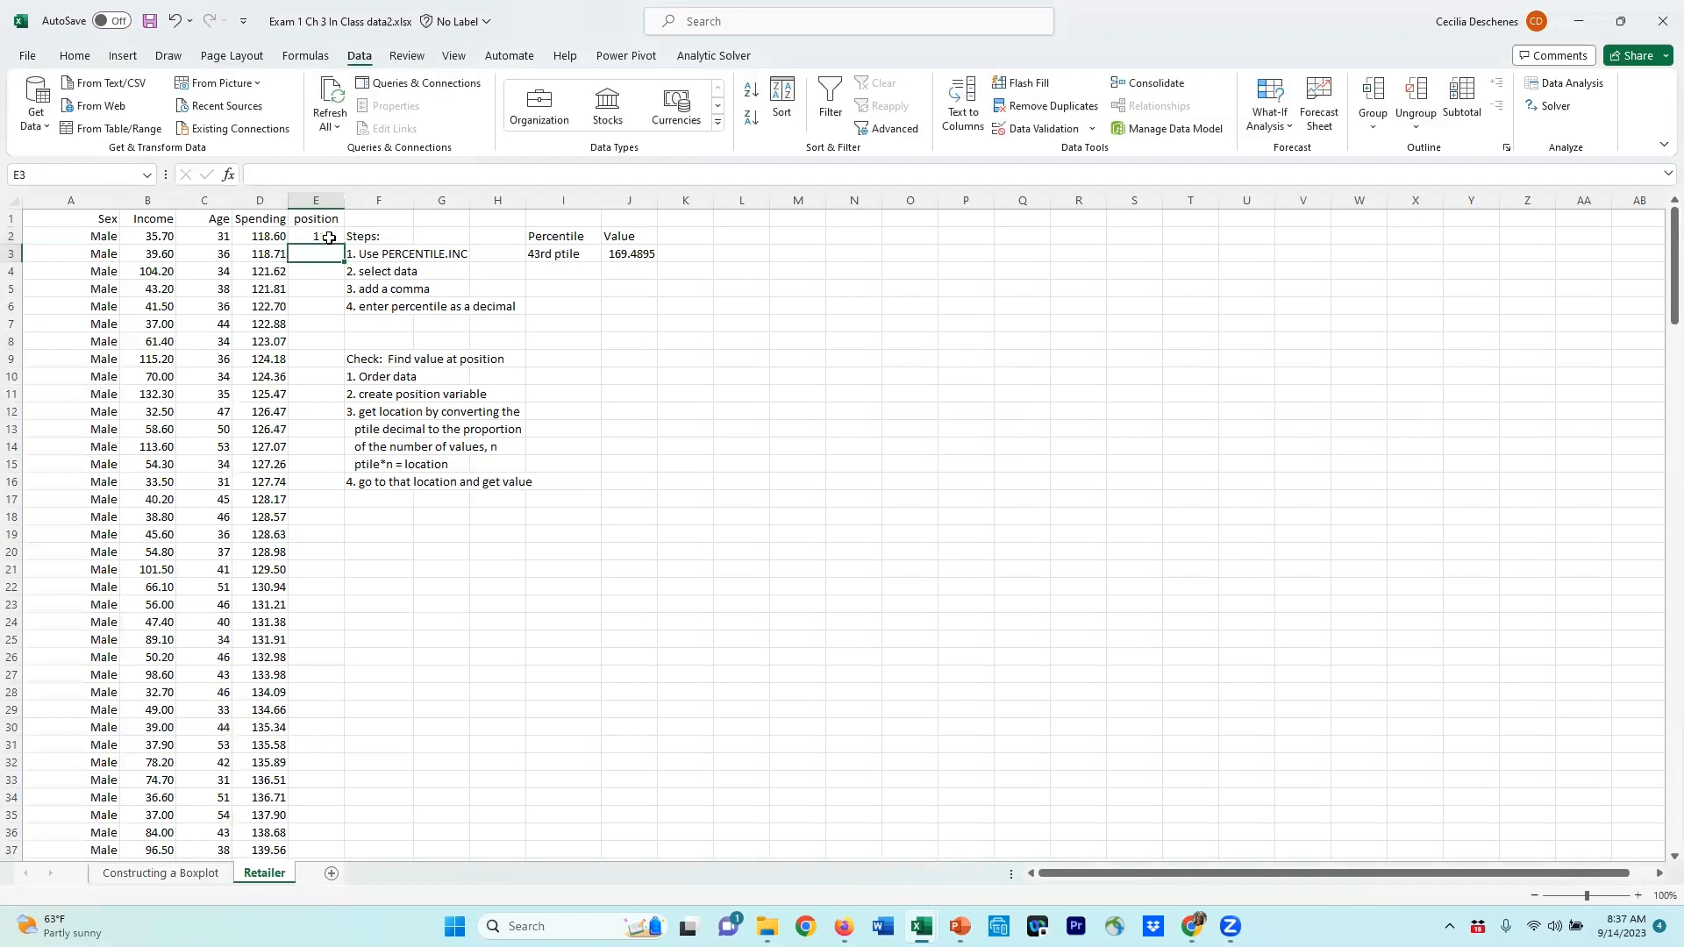
text(2)
key(Return)
text(3)
key(Return)
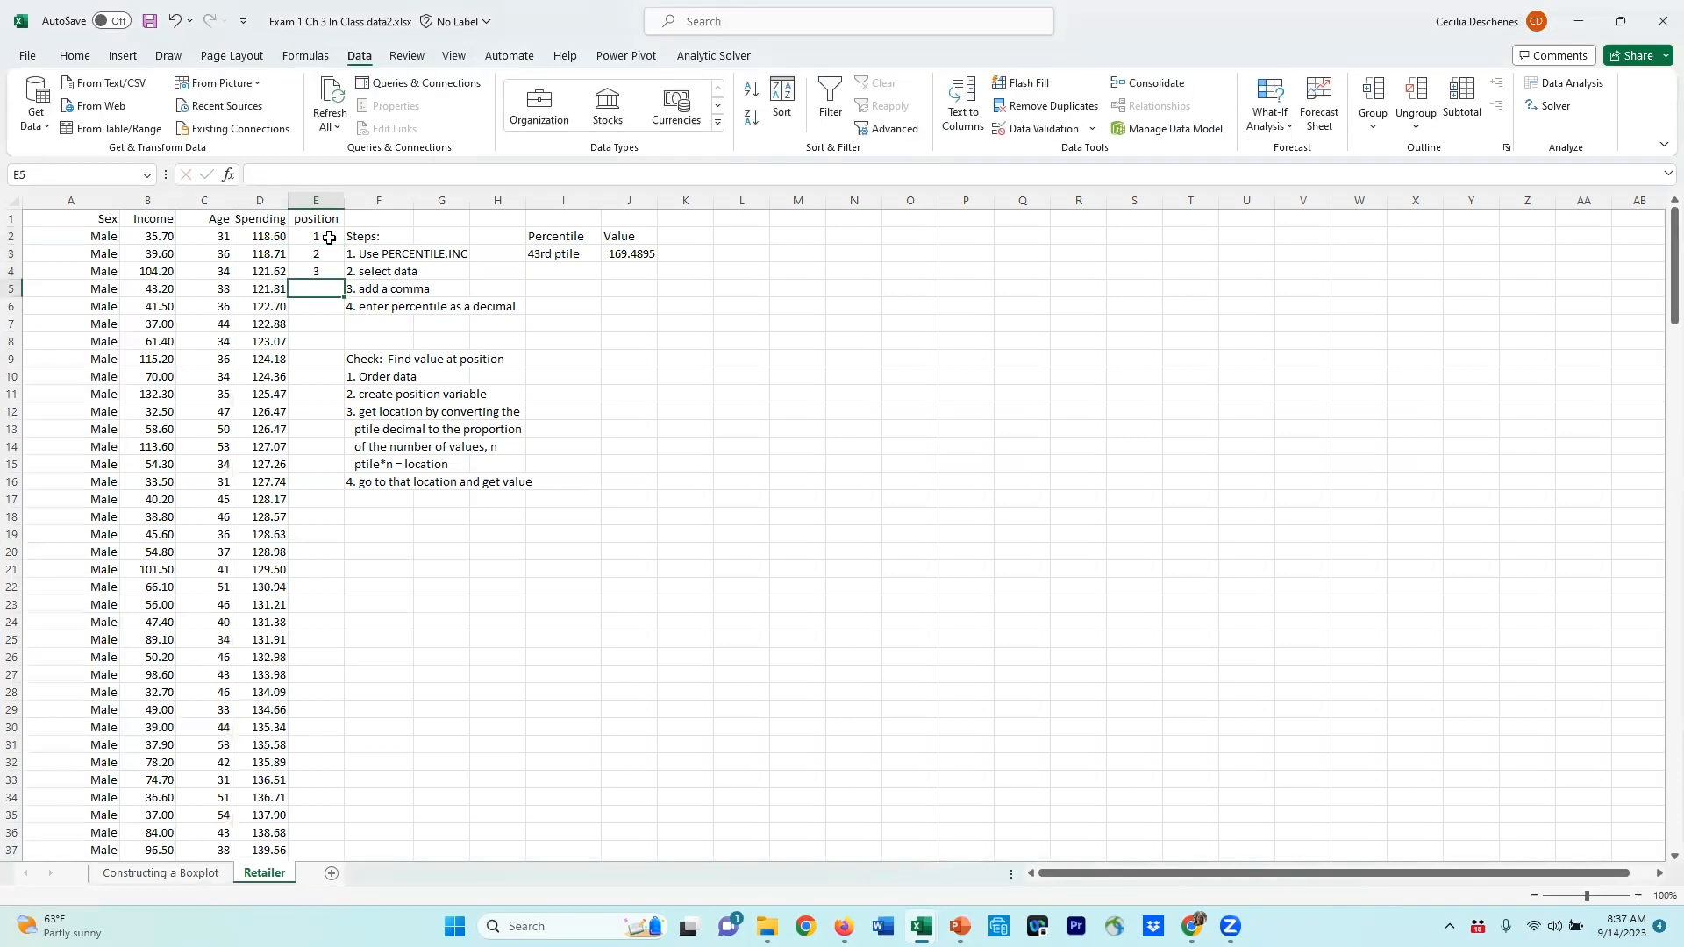
drag(307, 243, 312, 271)
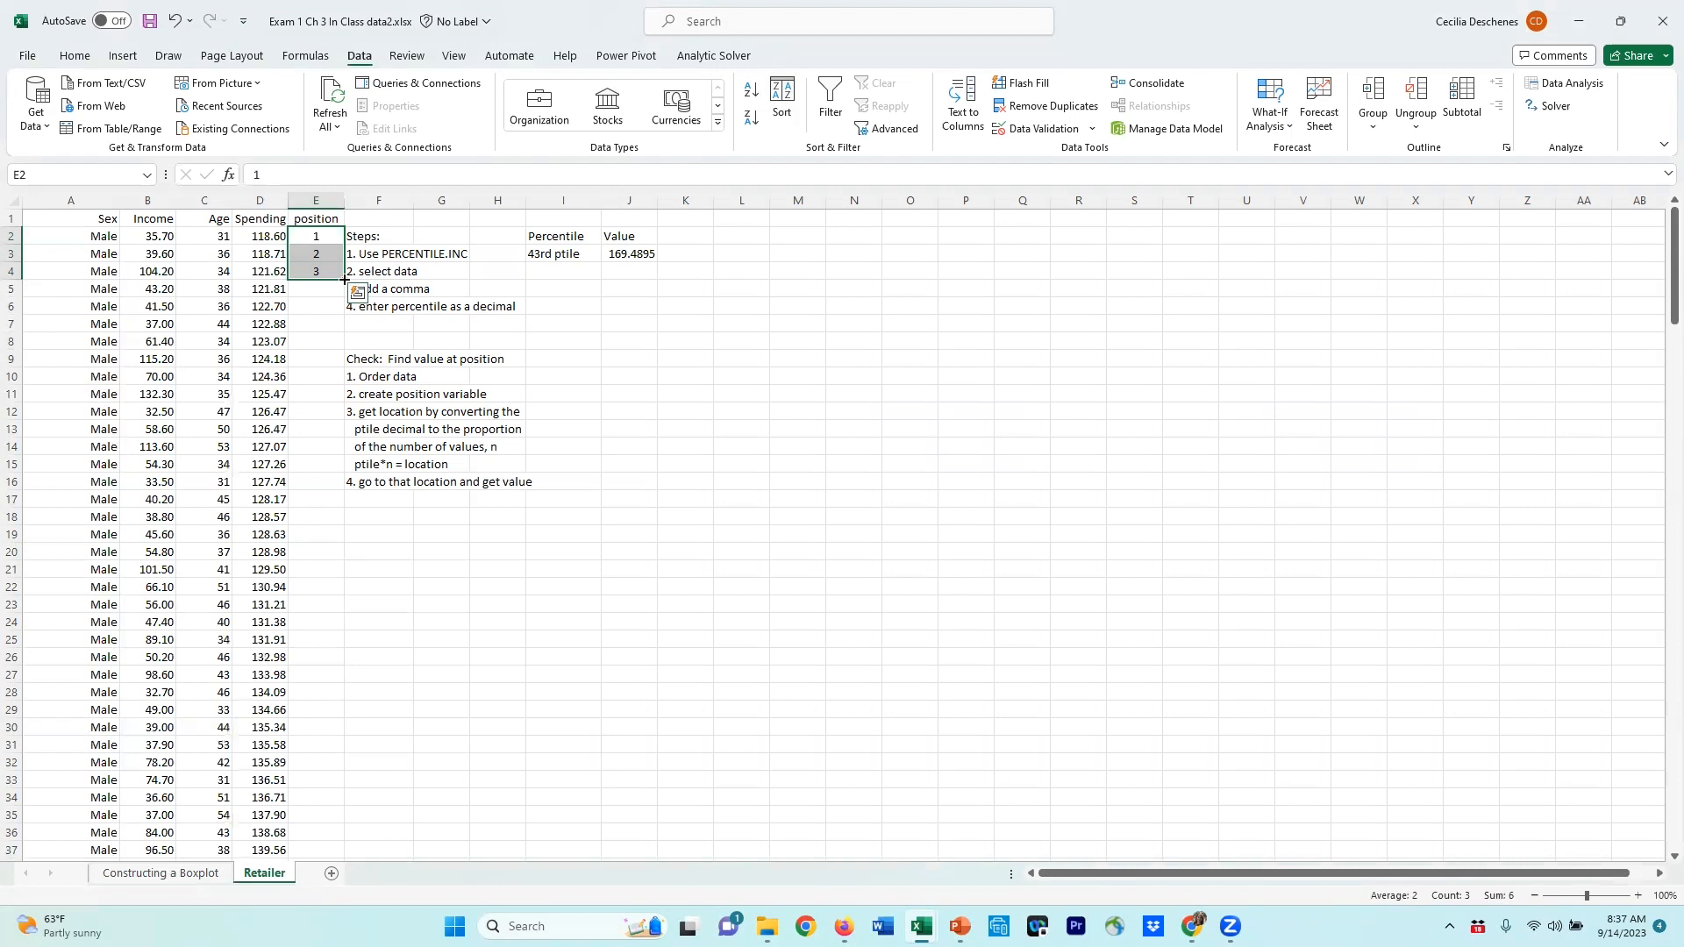
double_click(344, 278)
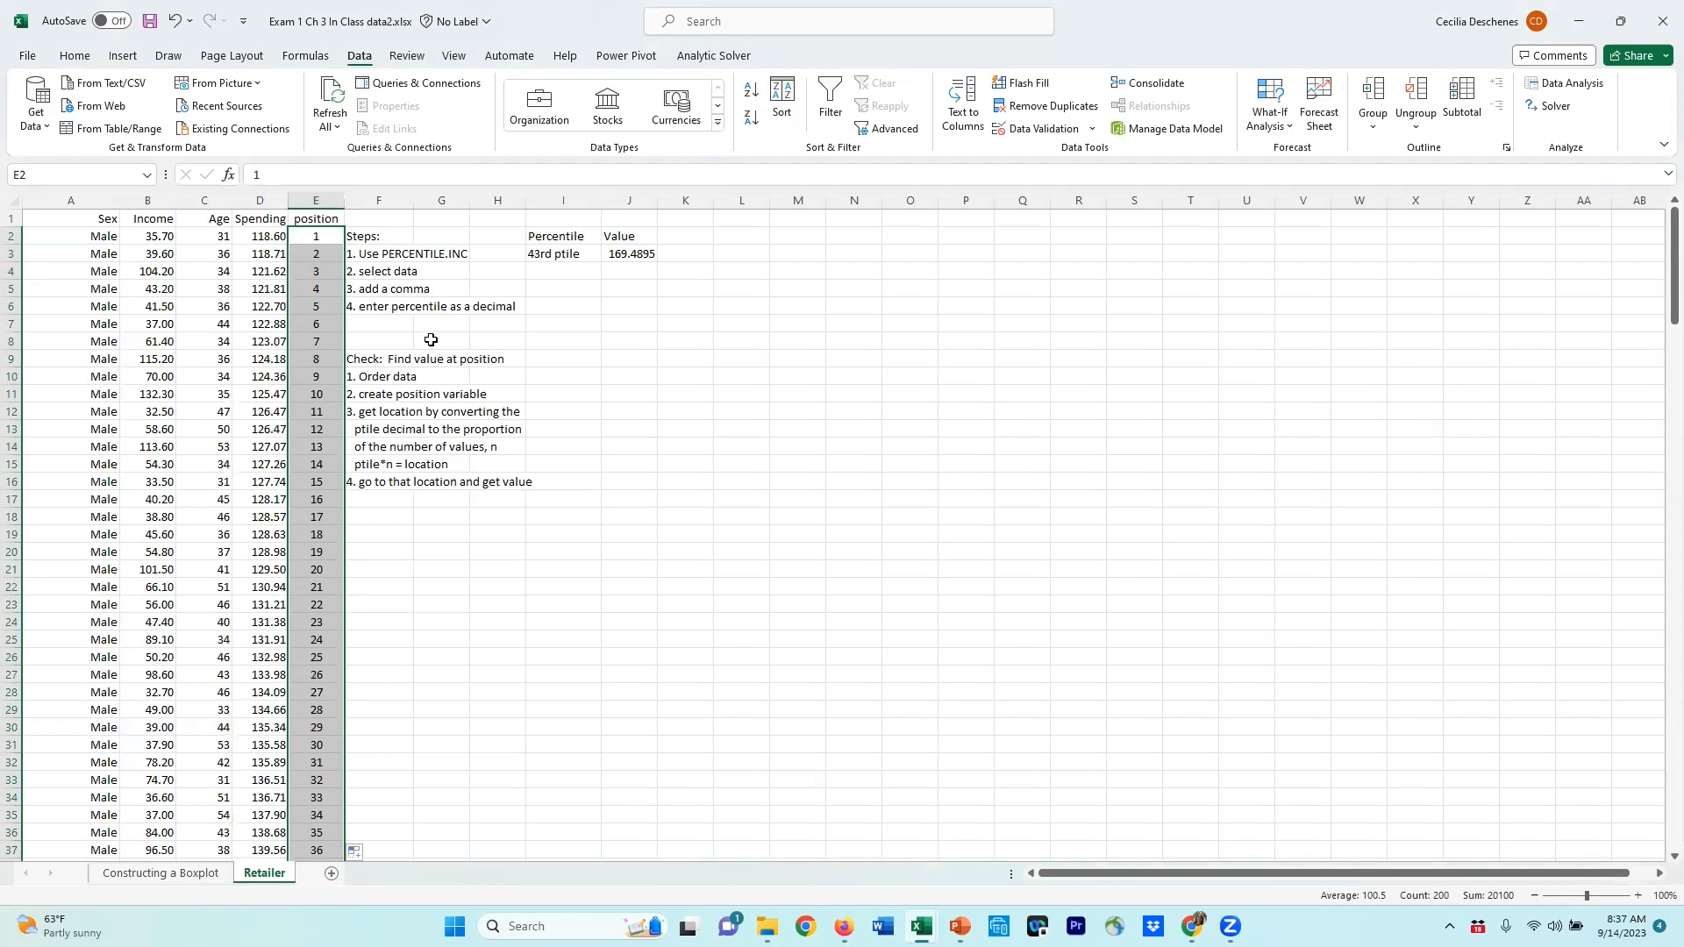
drag(1674, 263, 1656, 844)
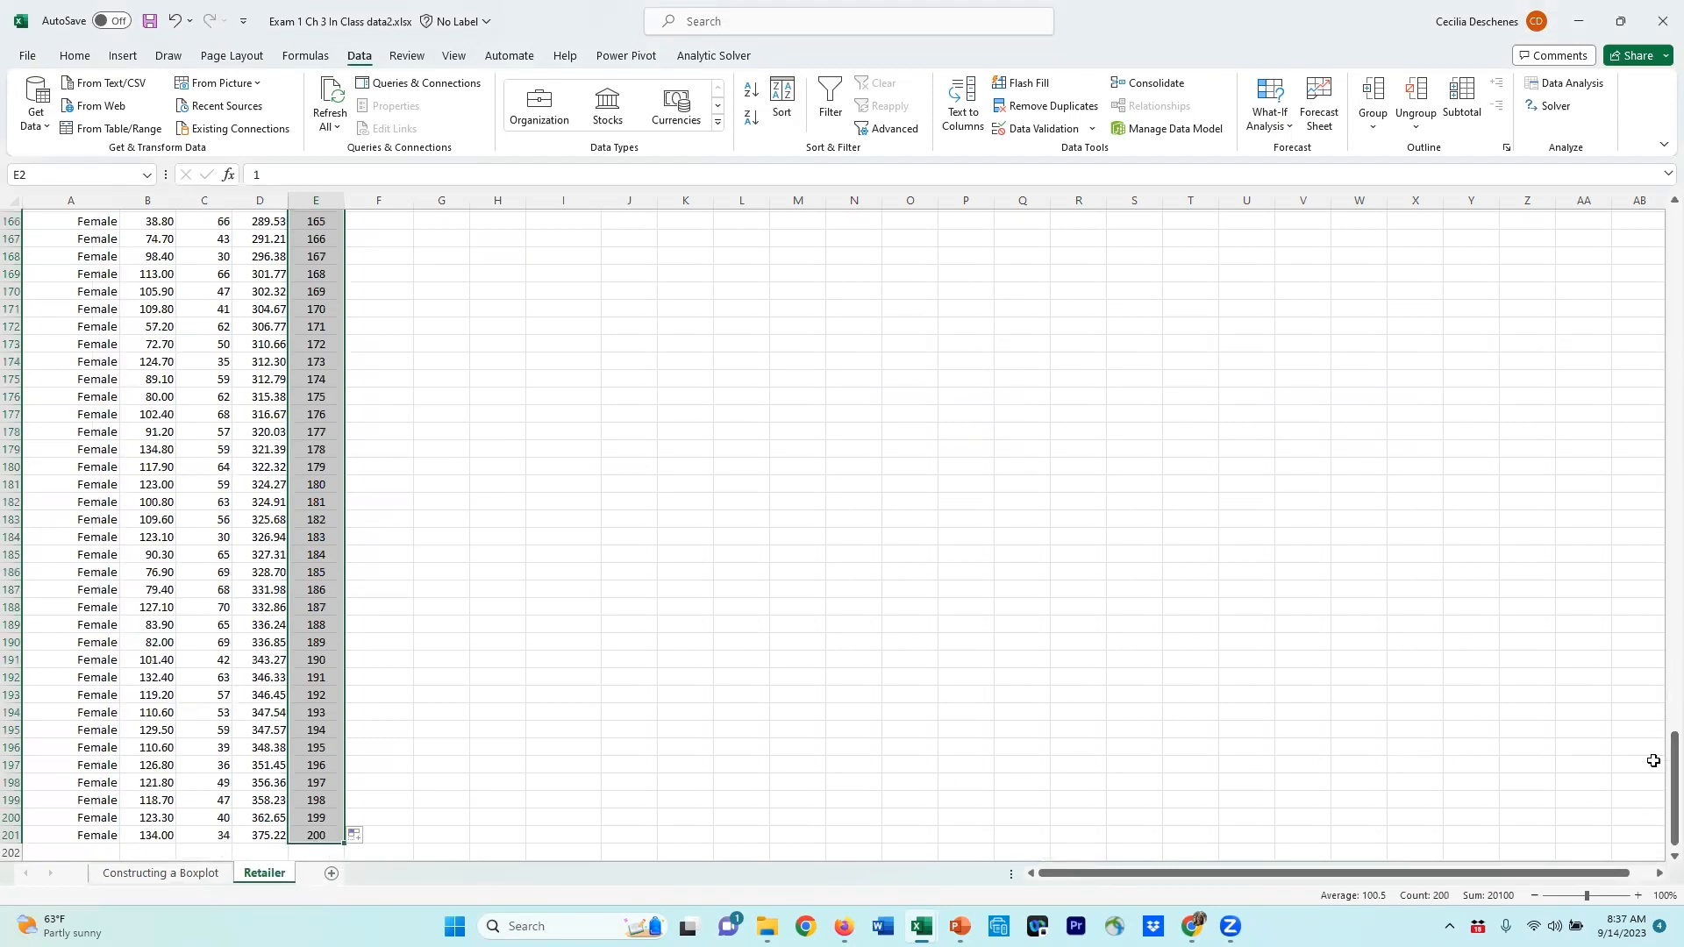
drag(1673, 778, 1673, 257)
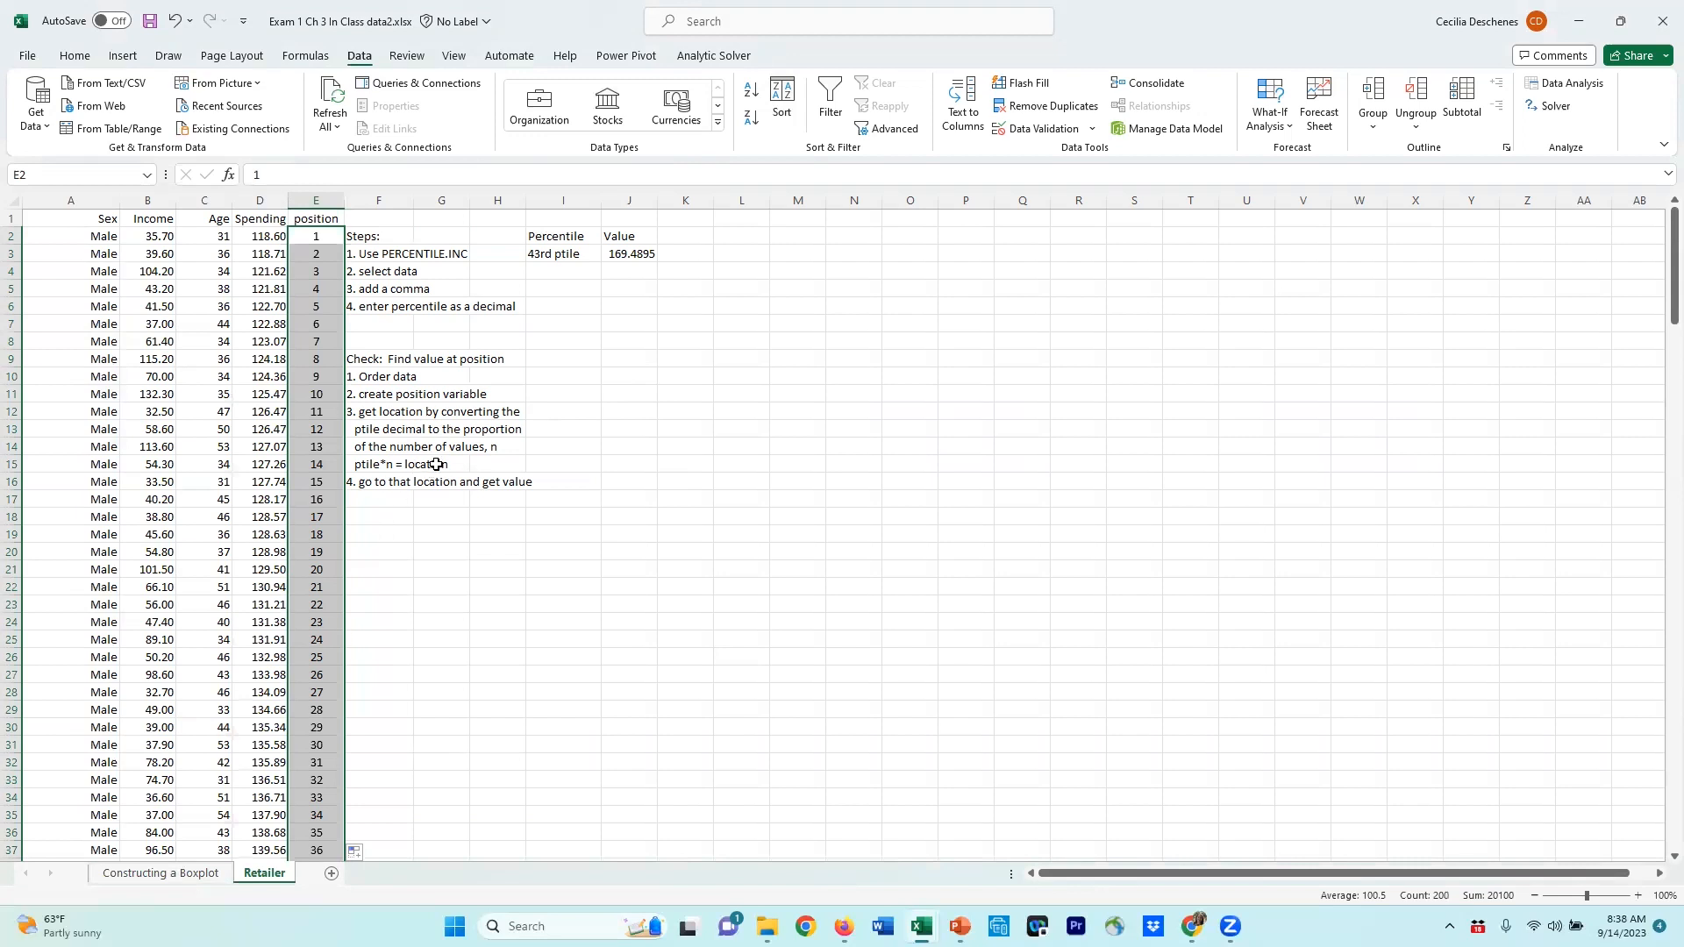
Step: Label cells in the Percentile column as position and n=, with n set to 200
click(582, 409)
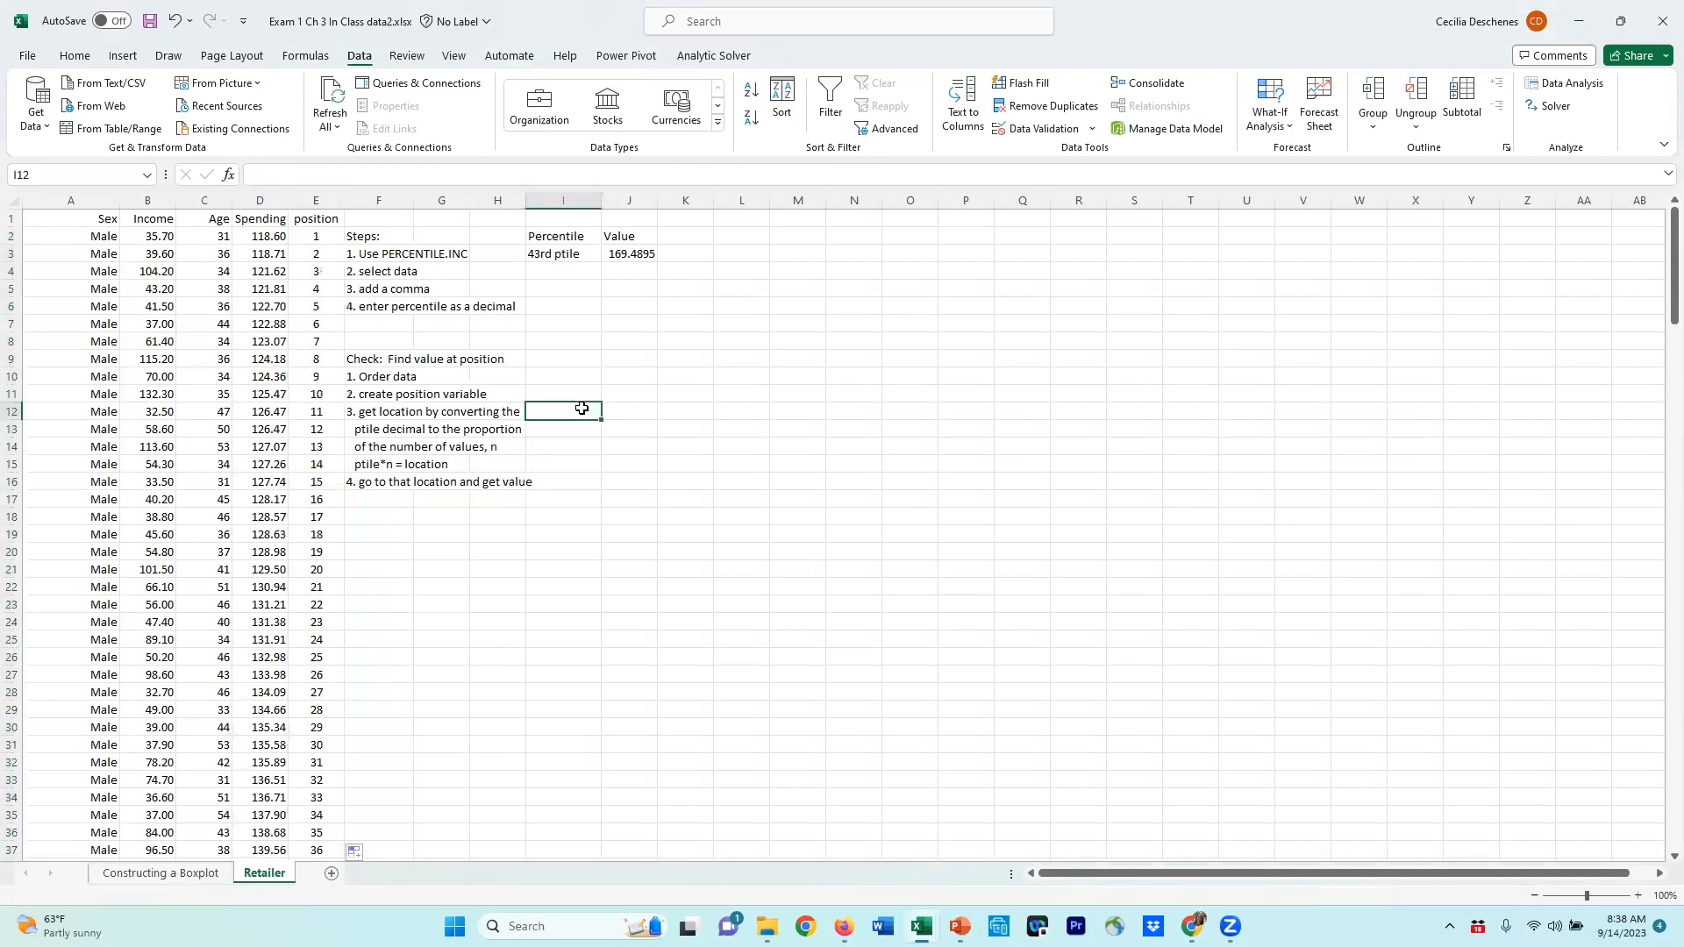
text(position)
key(Return)
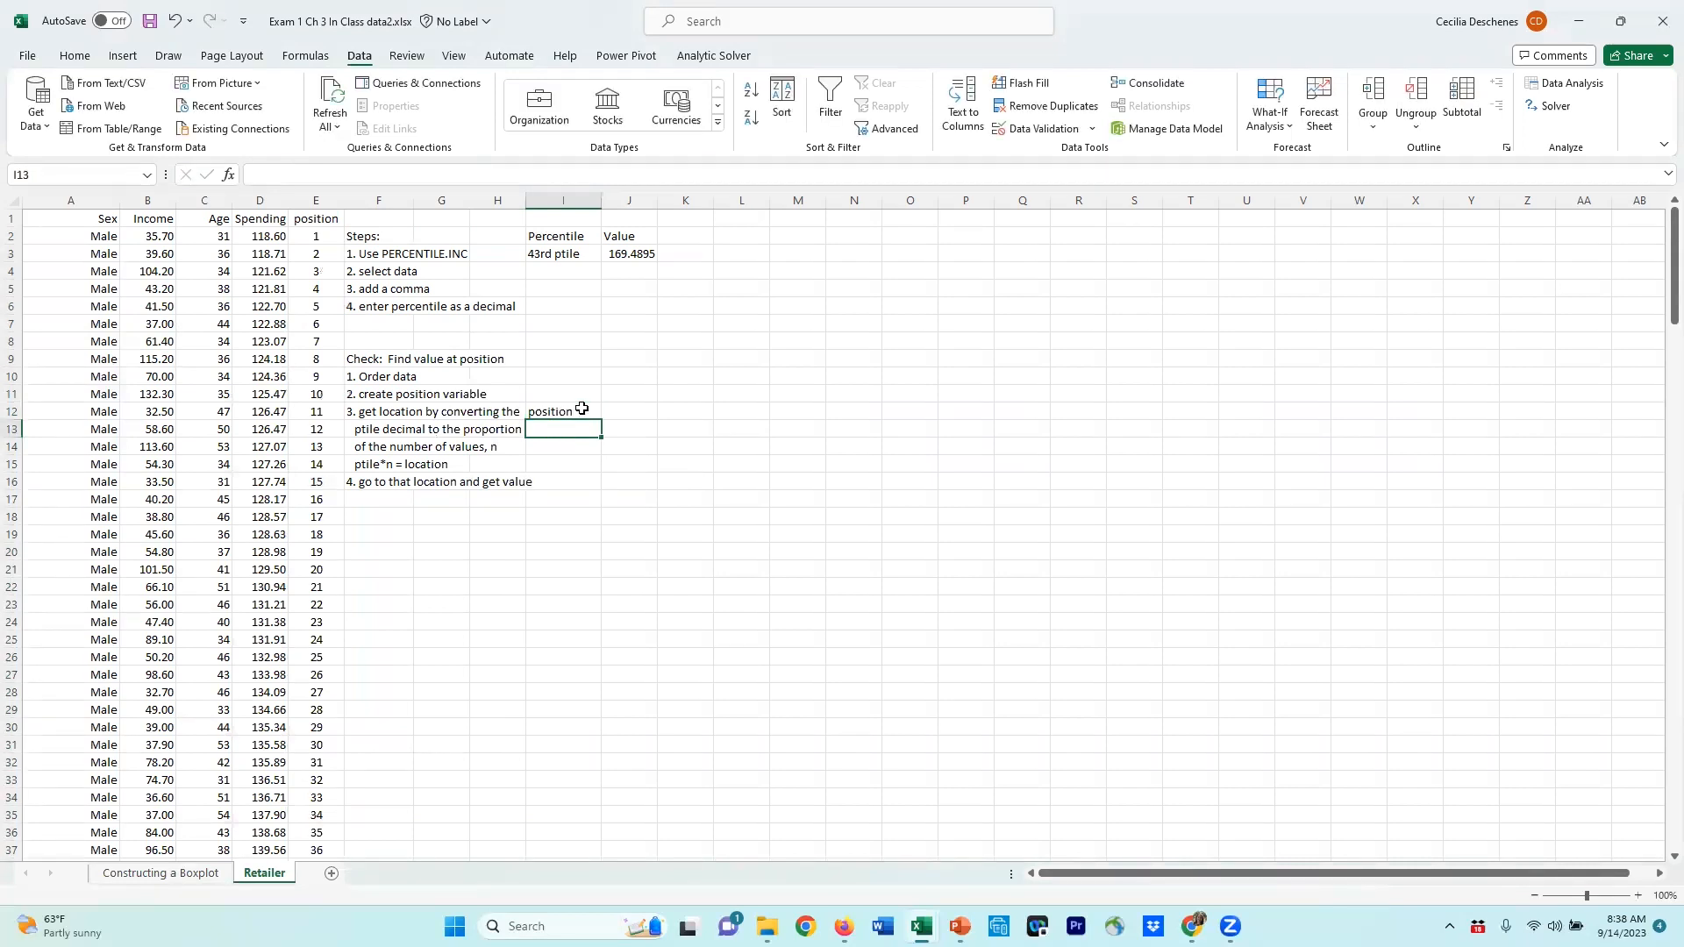
text(=0.43*)
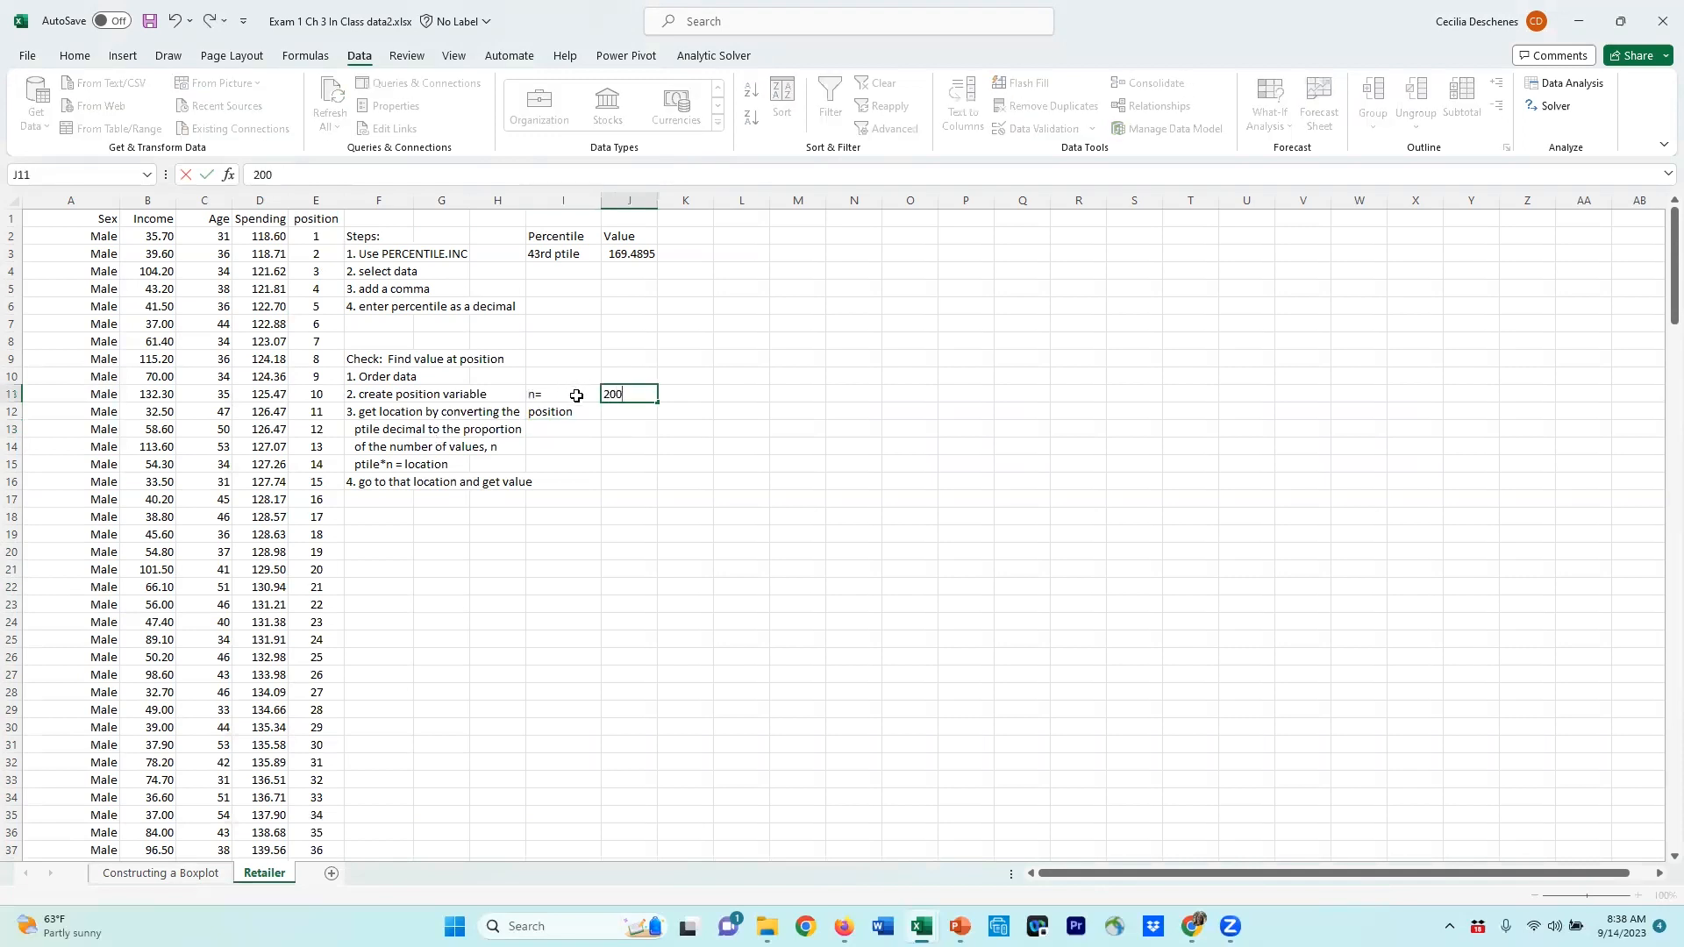
key(Return)
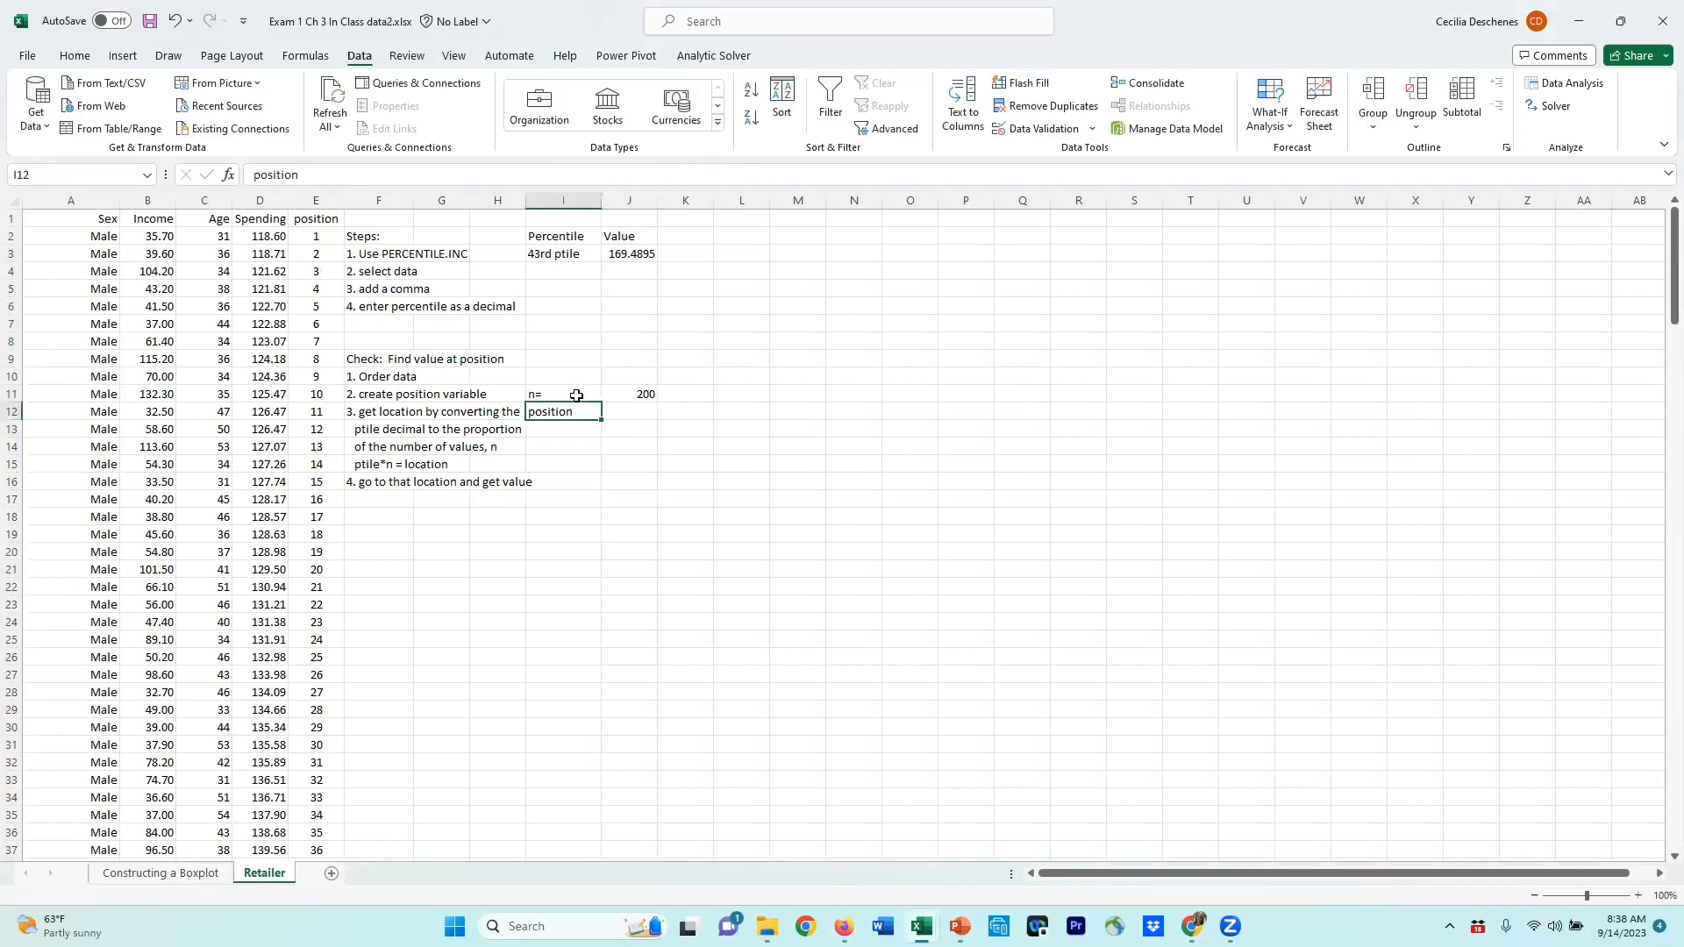
Step: Compute the position beside its label as 0.43 multiplied by the n value
click(629, 417)
text(=0.43*)
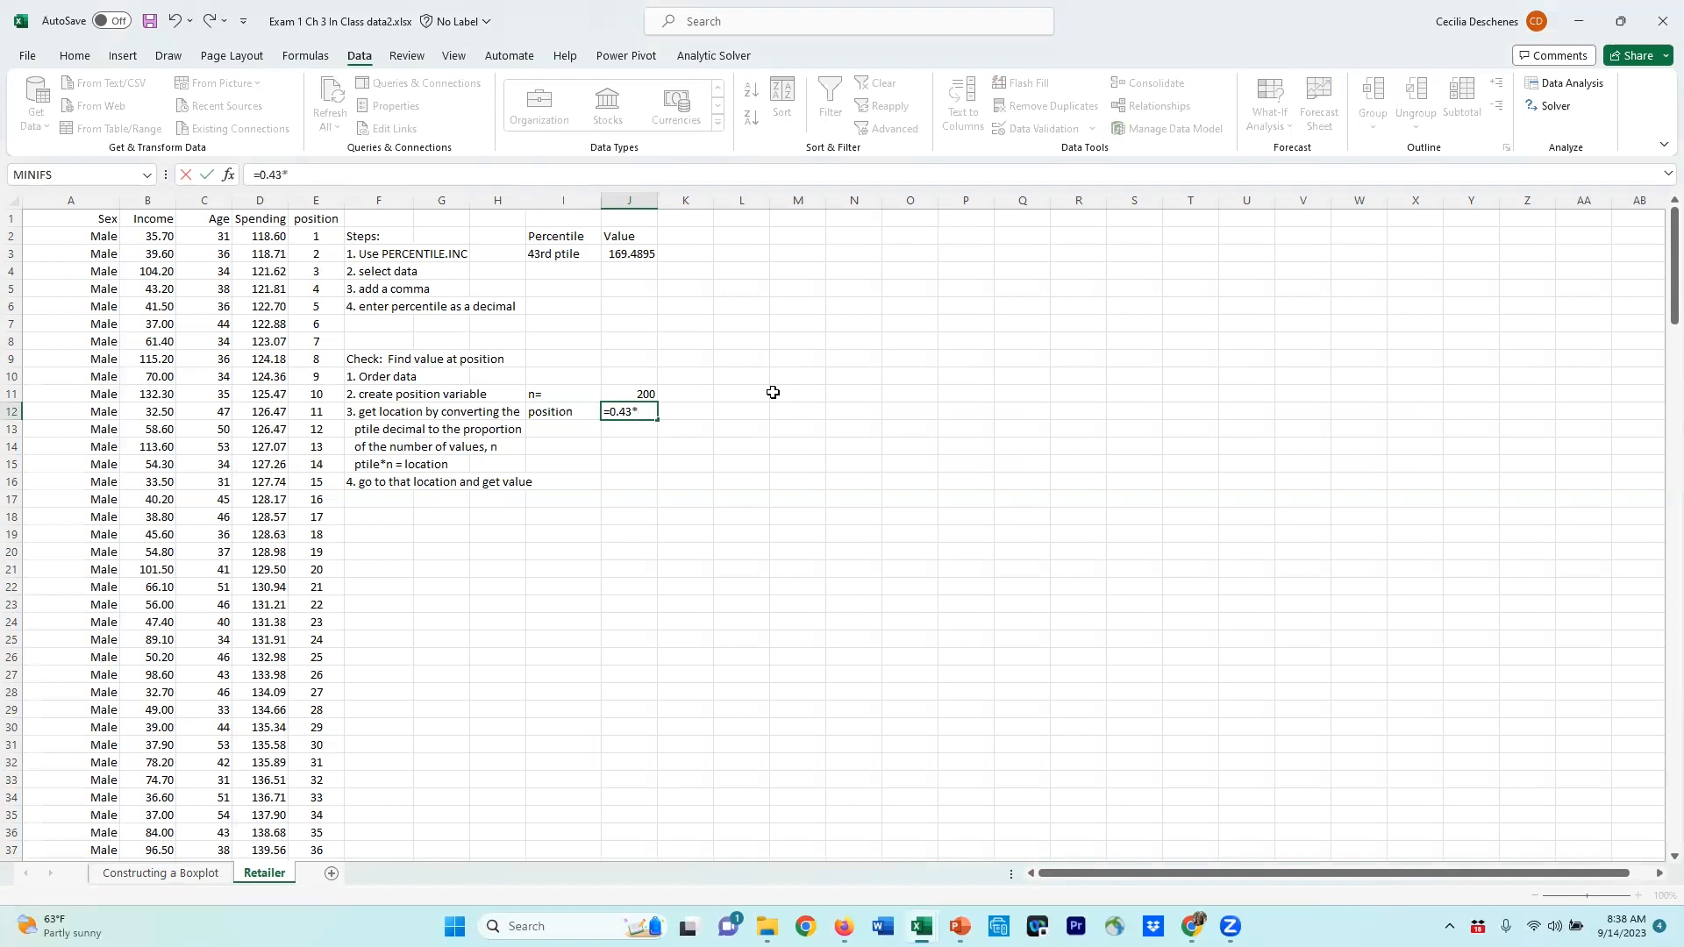
click(631, 388)
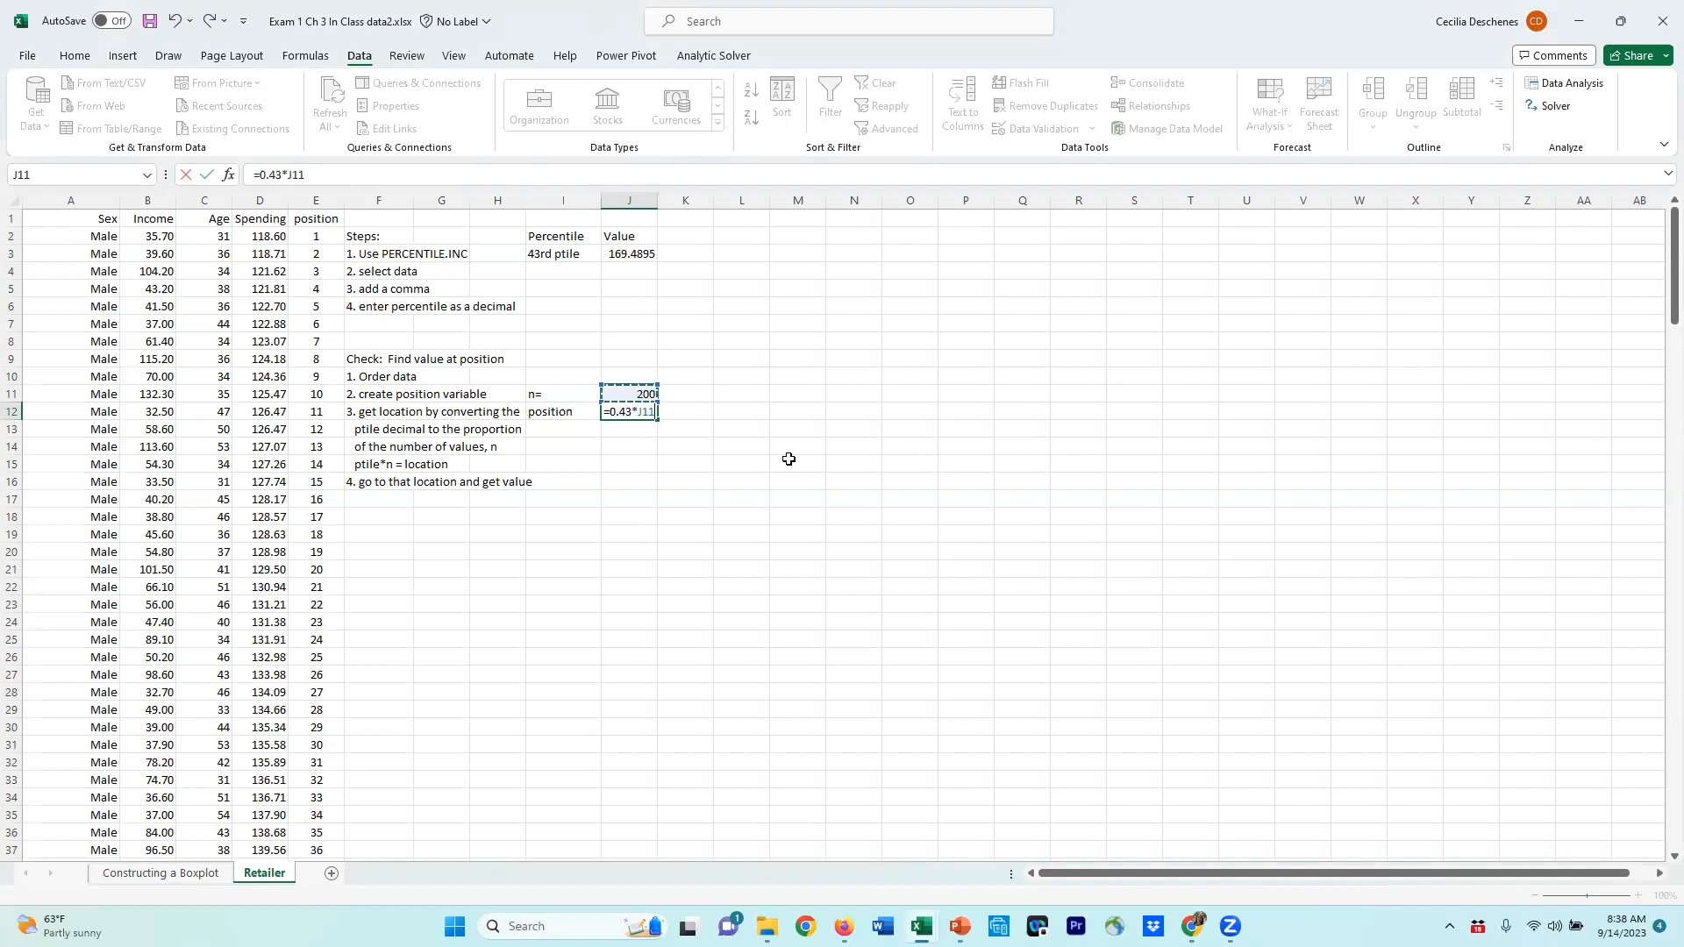
key(Return)
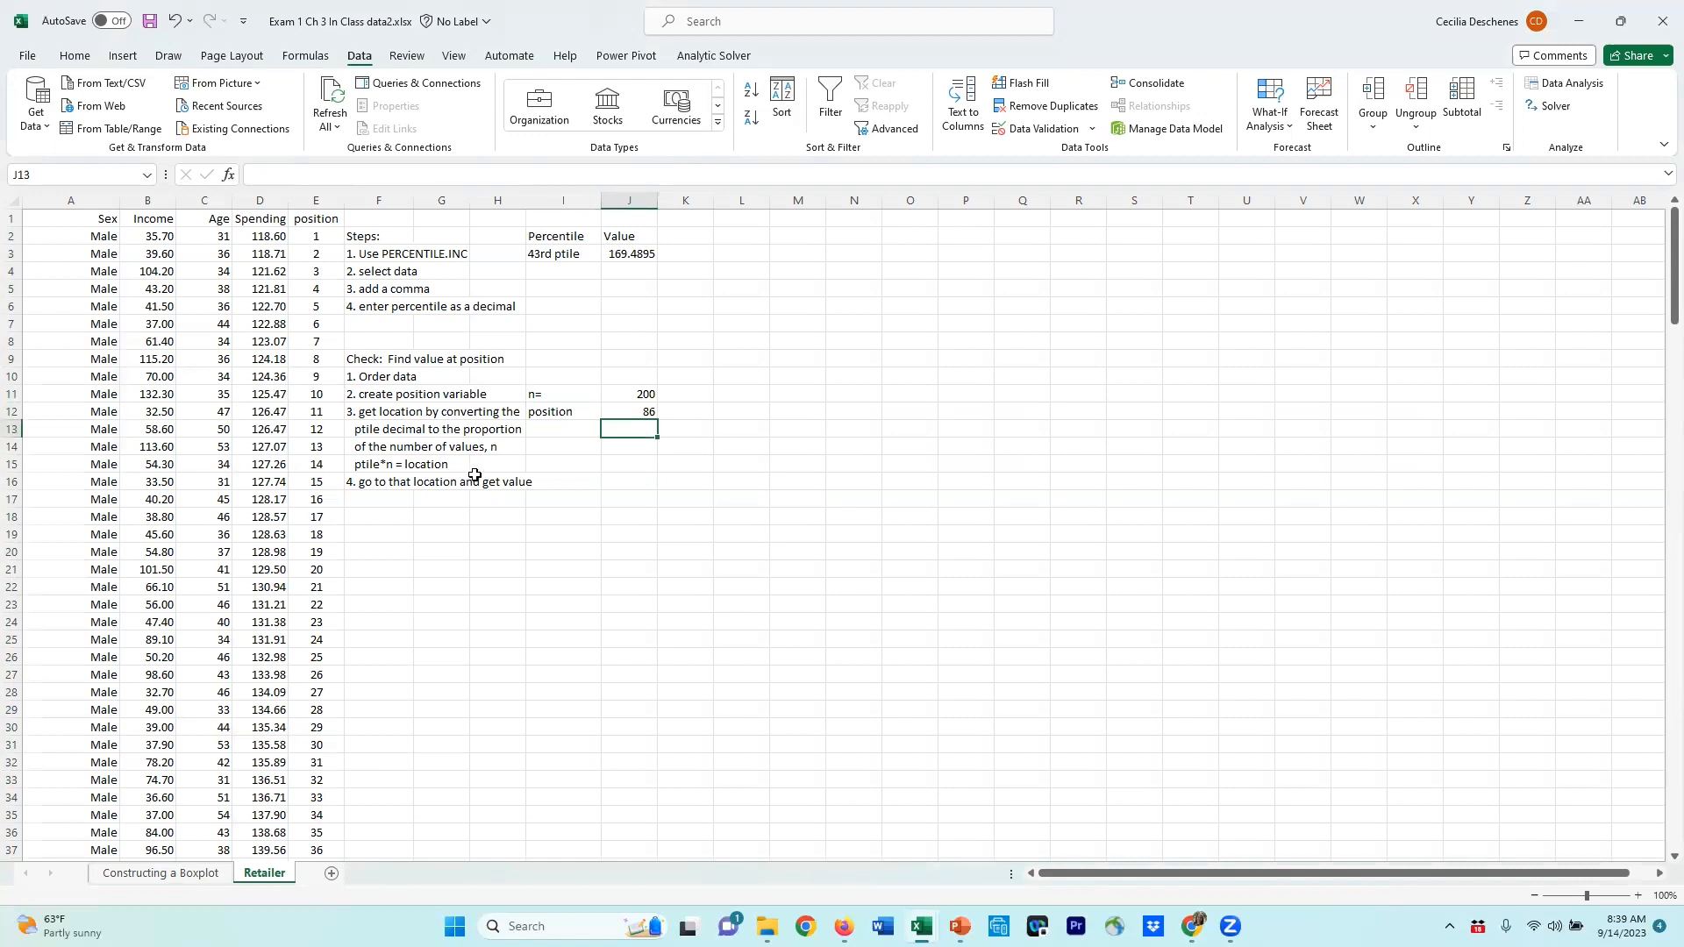
Step: Copy the Spending value at position 86 and paste it beside the 'go to that location and get value' step
scroll(322, 640, down, 10)
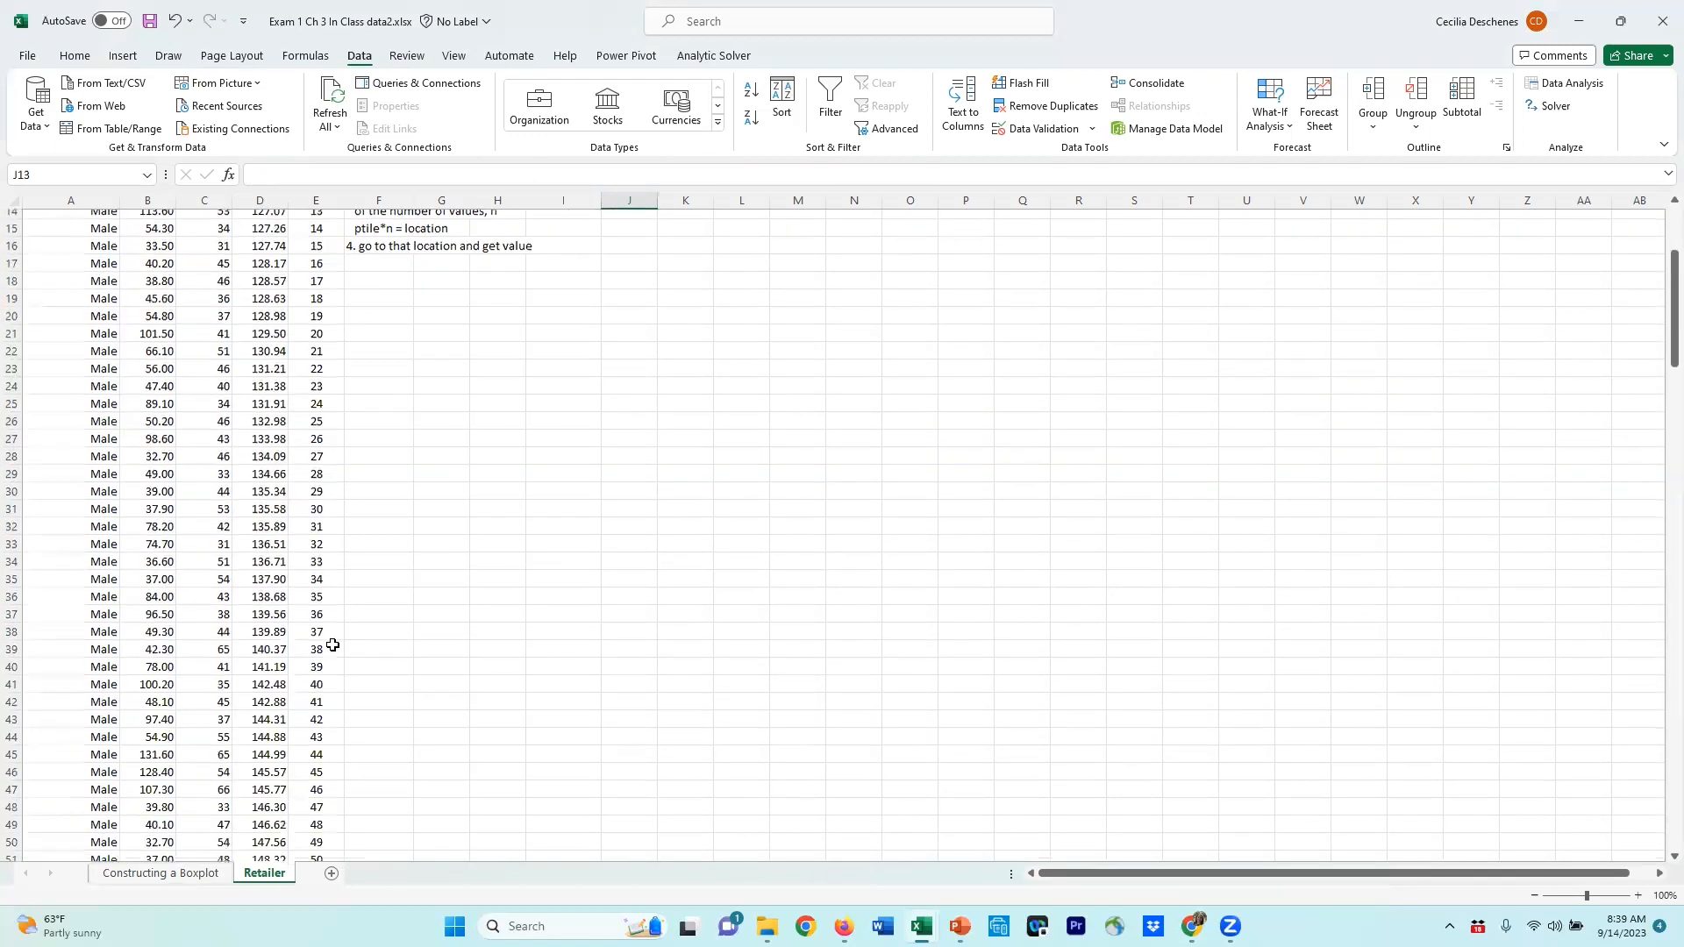
scroll(317, 837, down, 8)
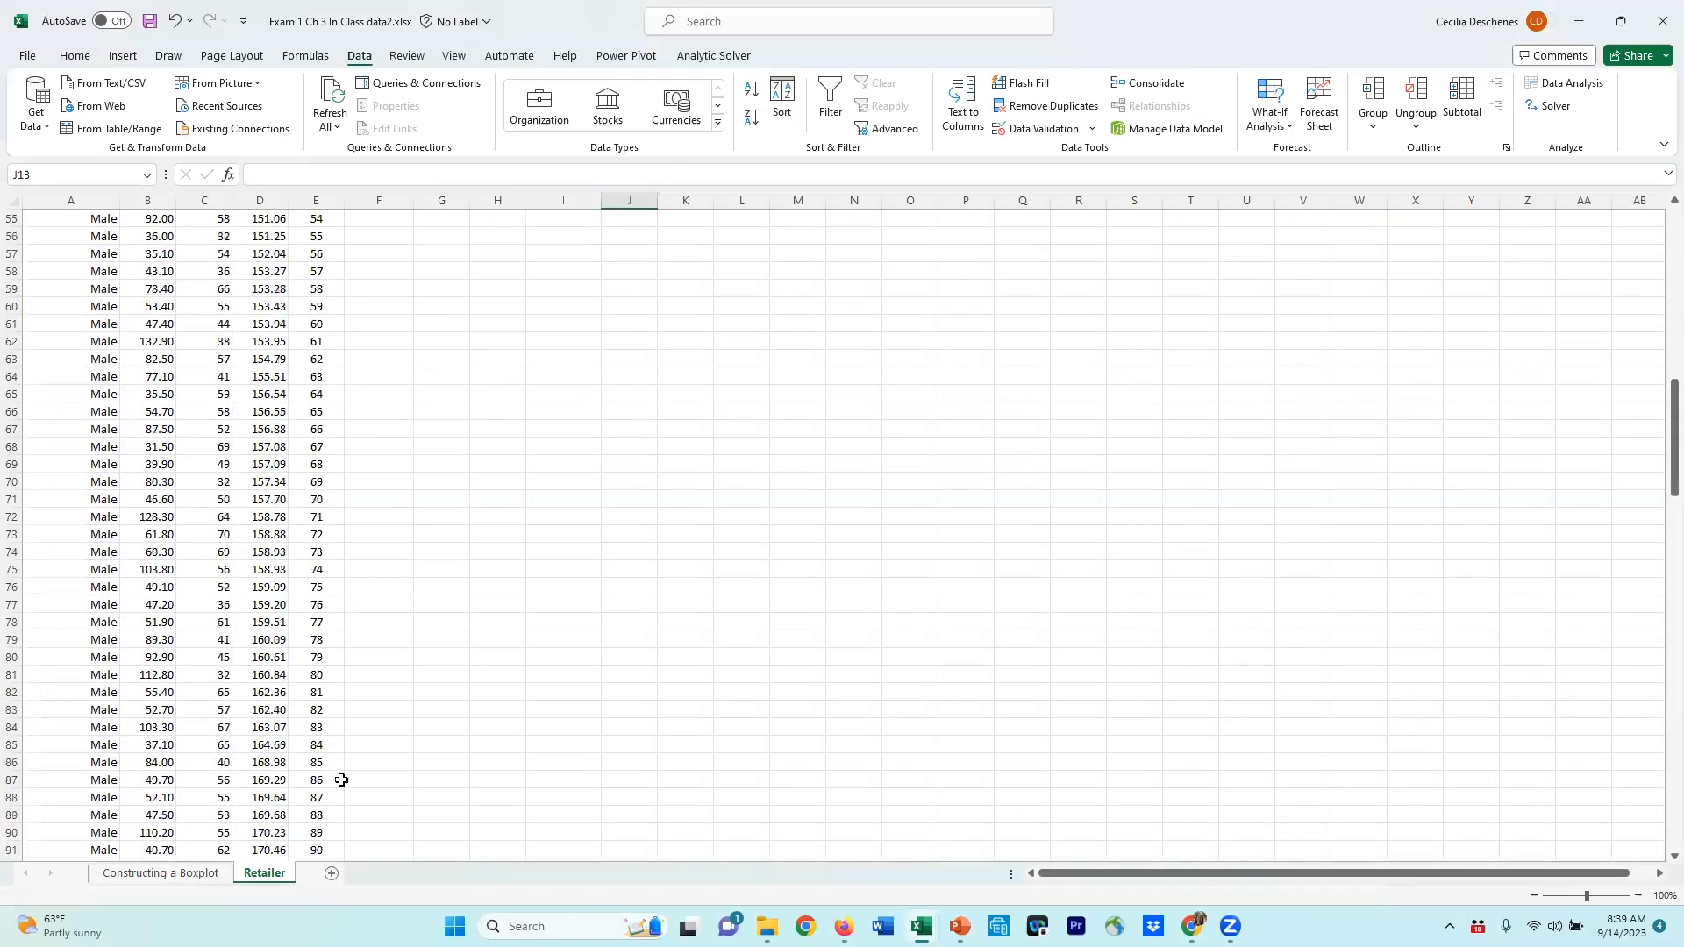
click(268, 780)
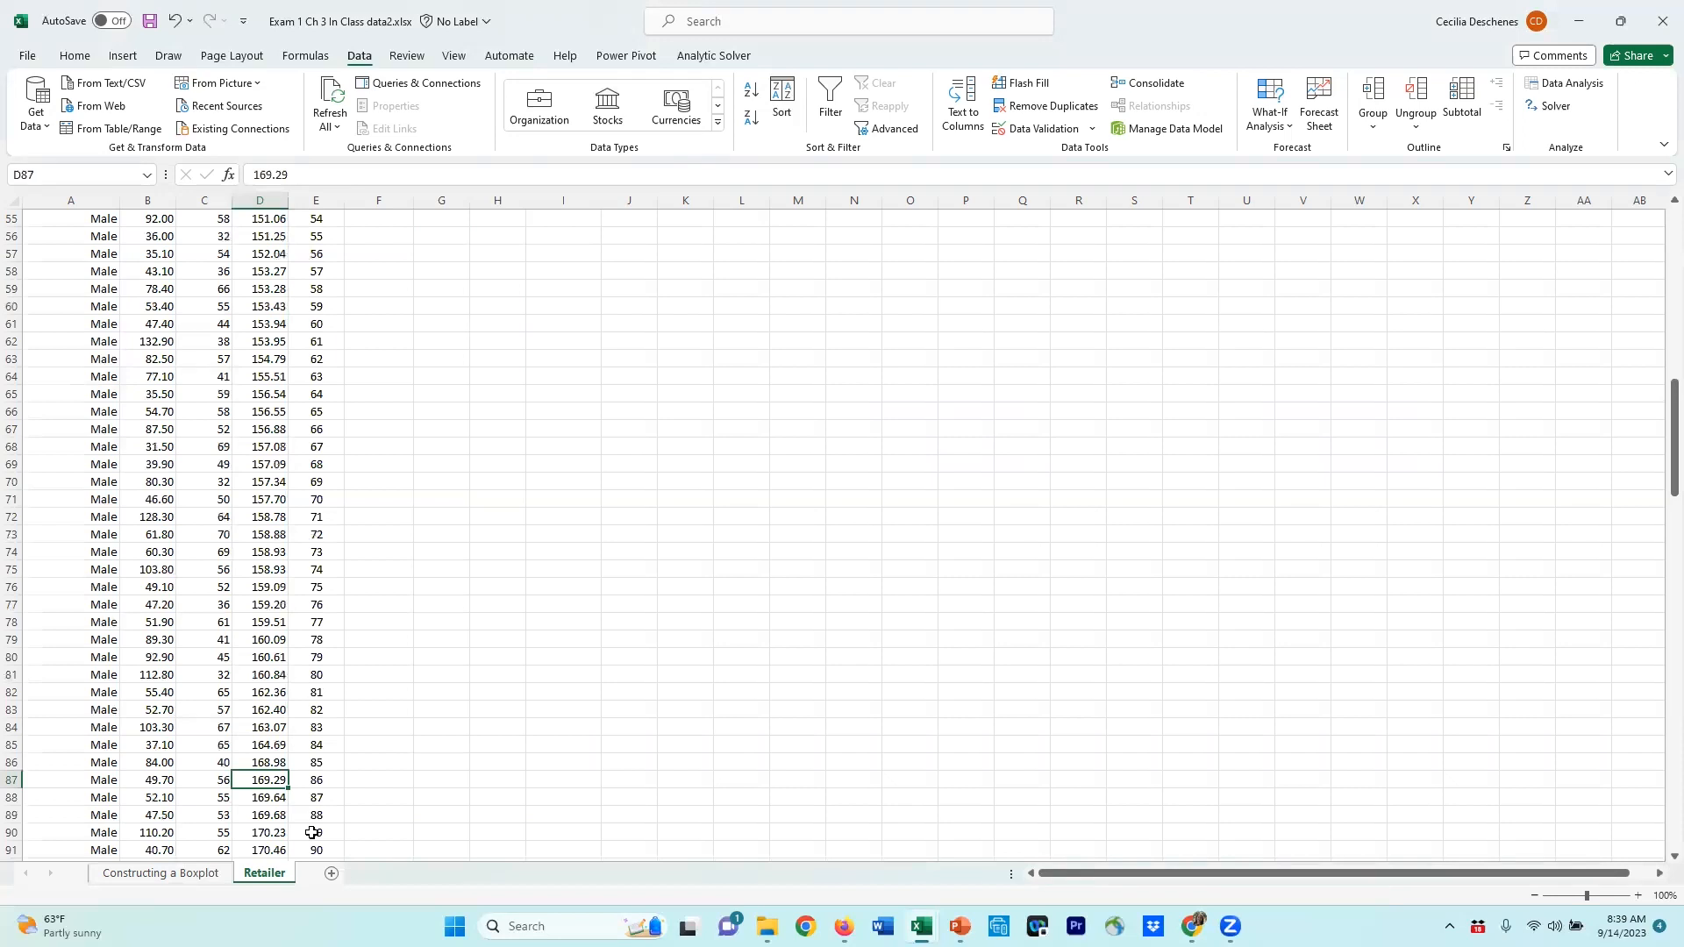
key(ctrl+c)
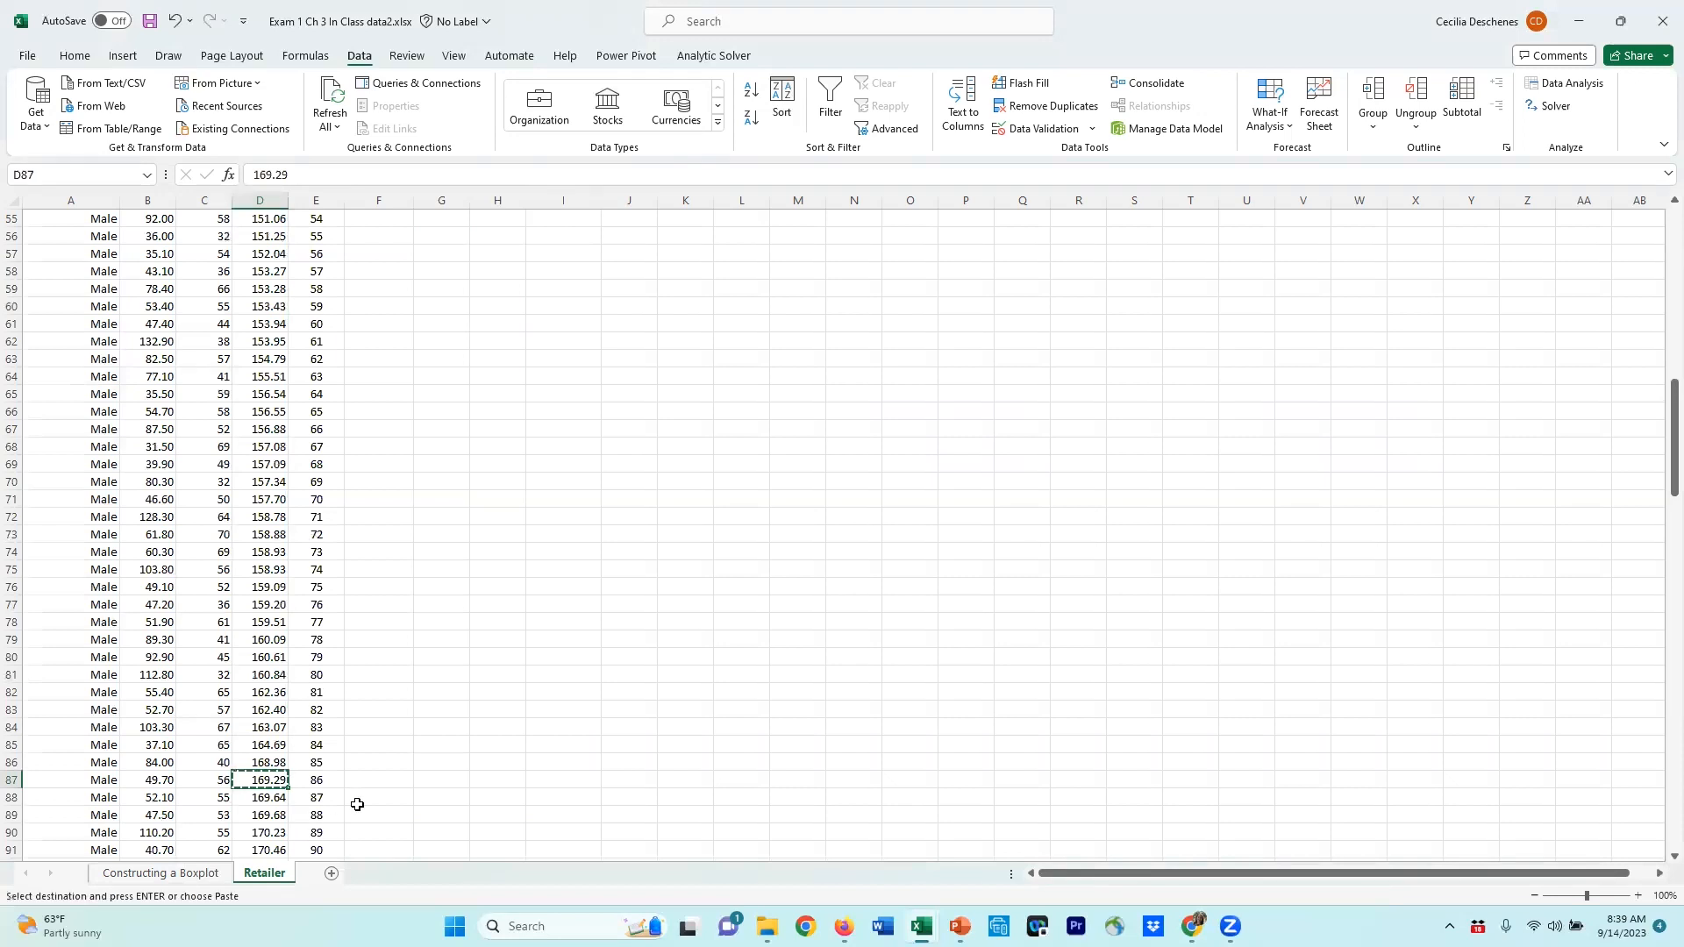
scroll(405, 774, up, 16)
scroll(405, 775, up, 3)
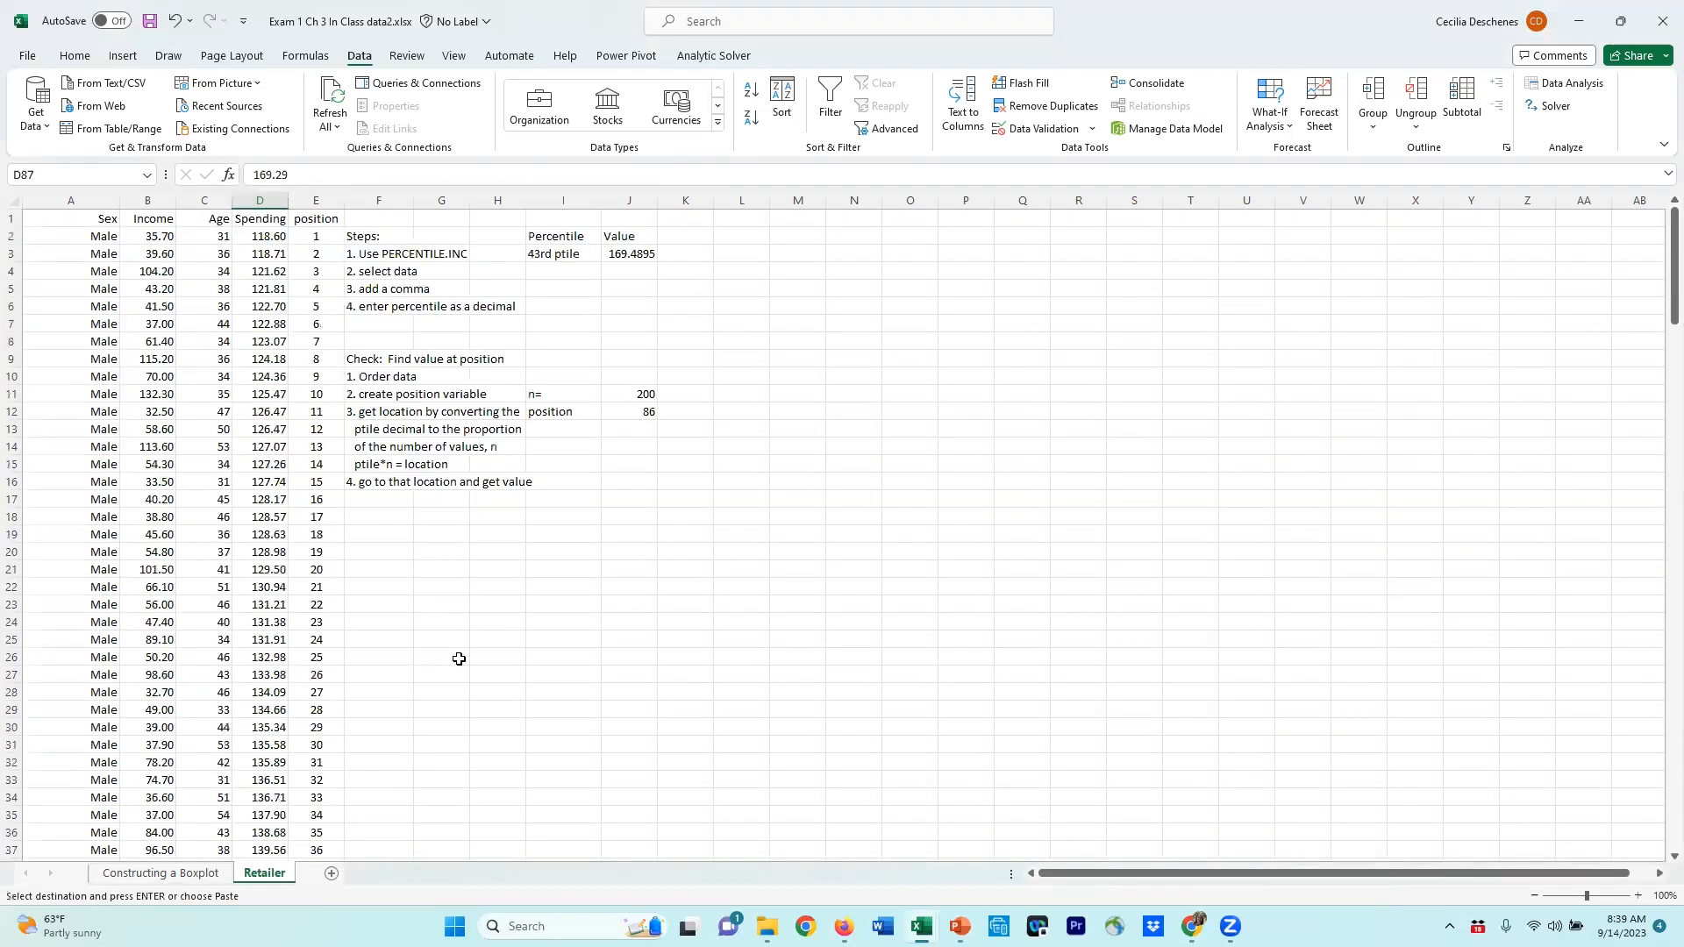
click(631, 476)
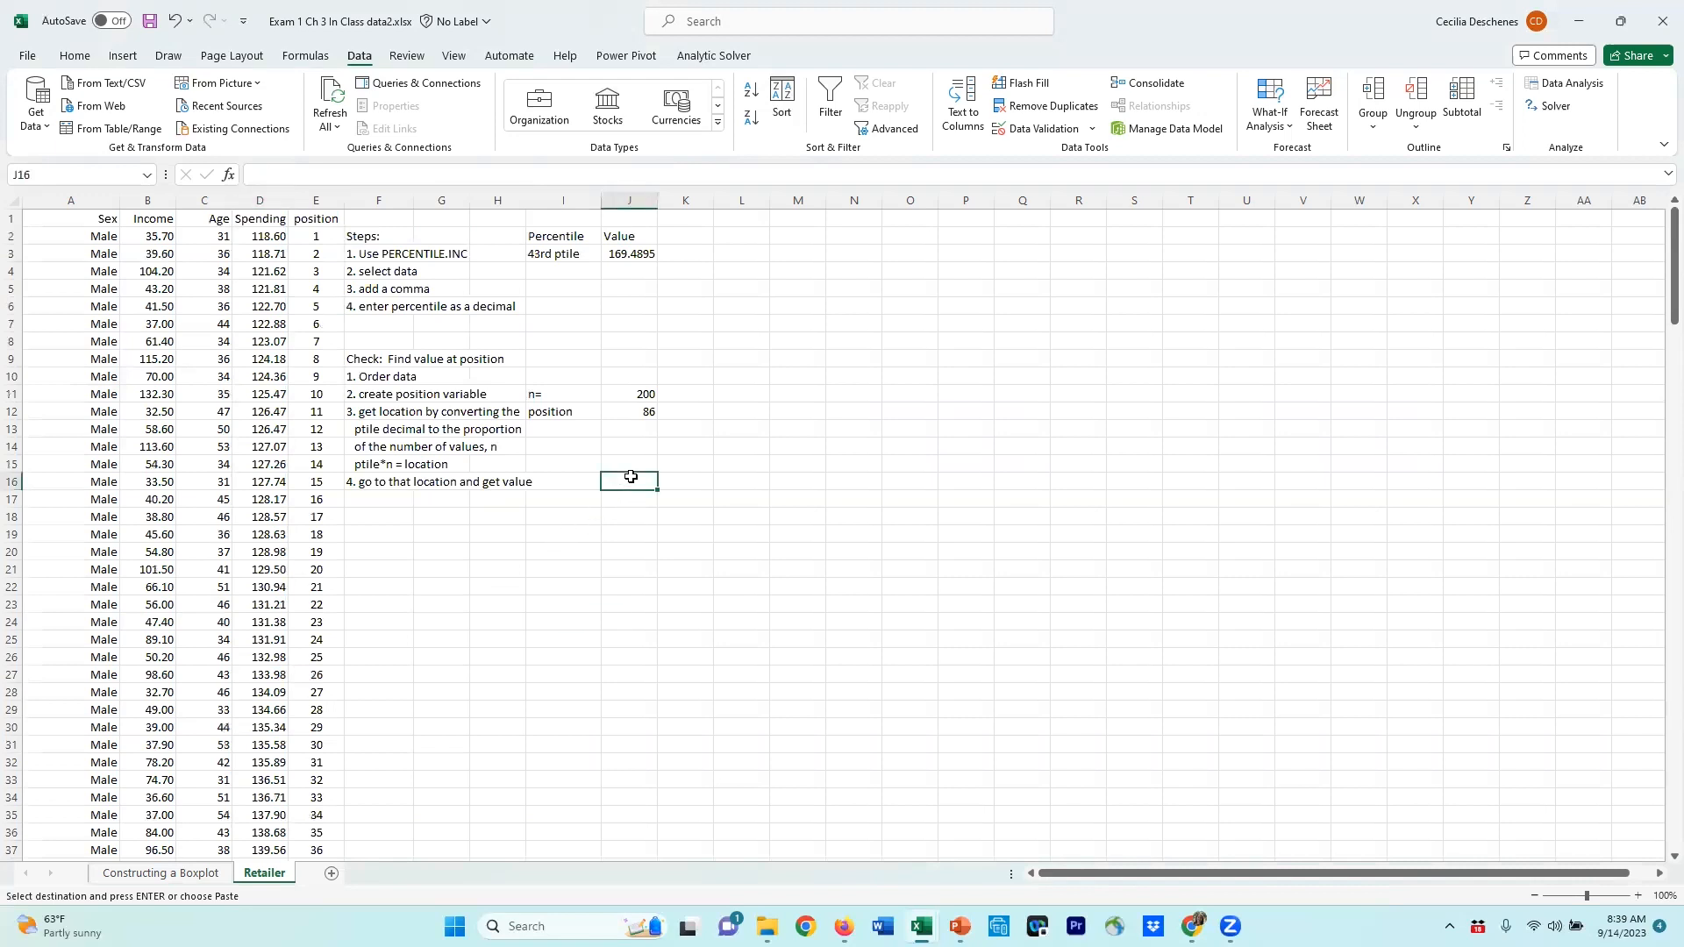
right_click(632, 482)
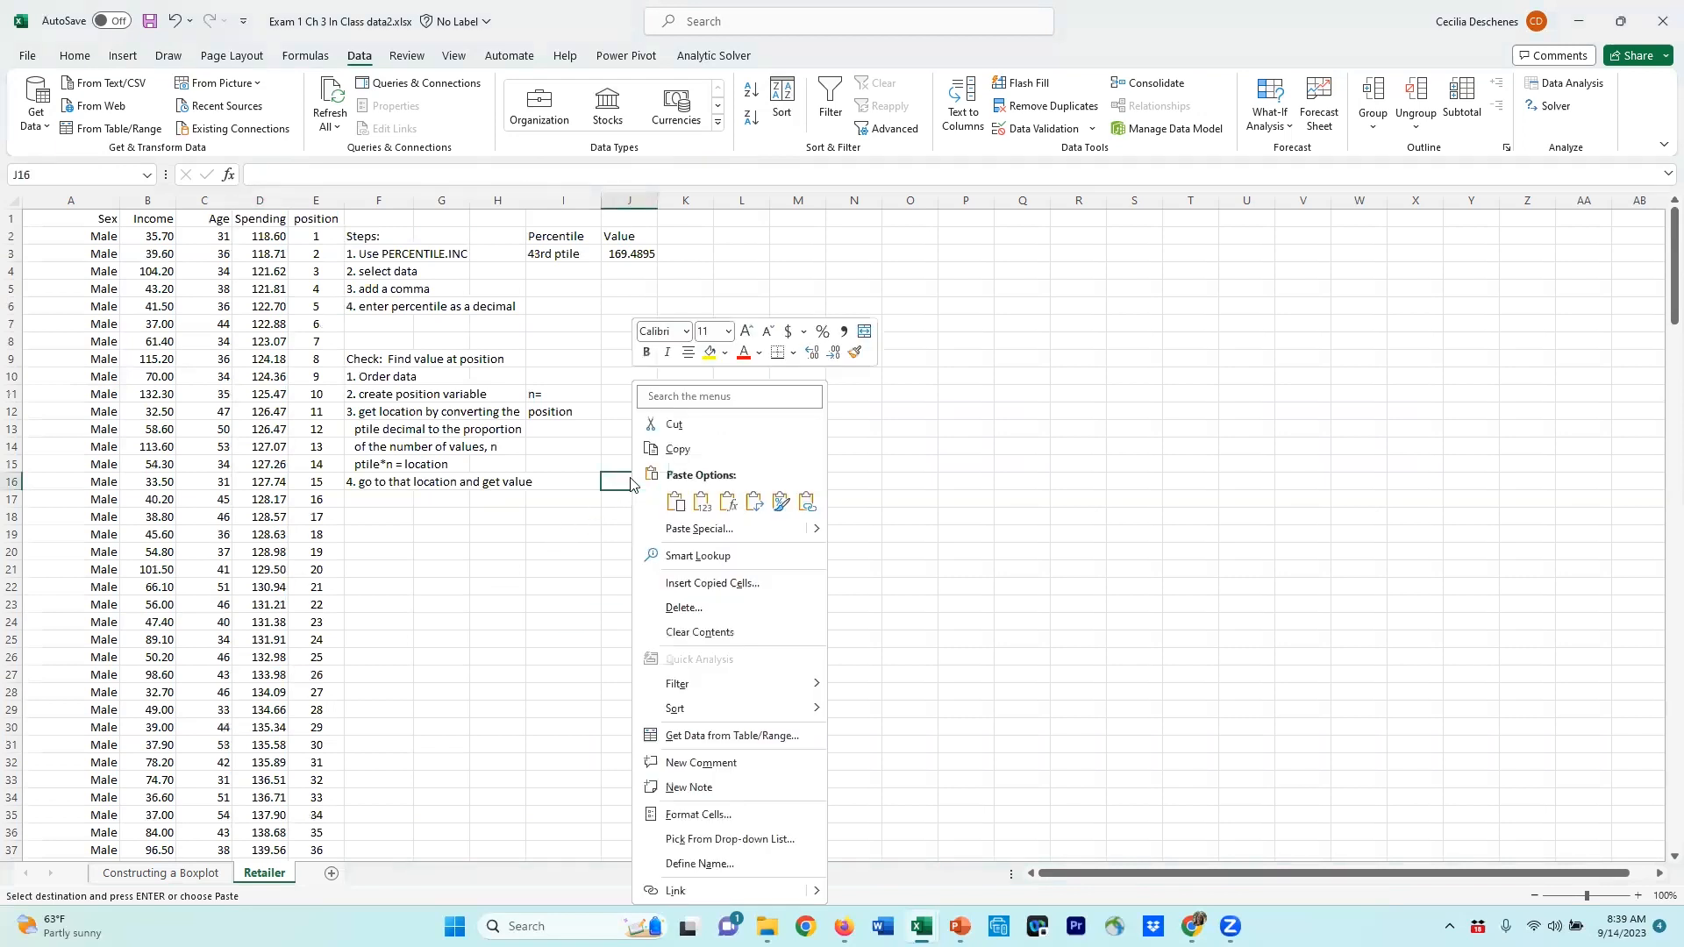
click(674, 502)
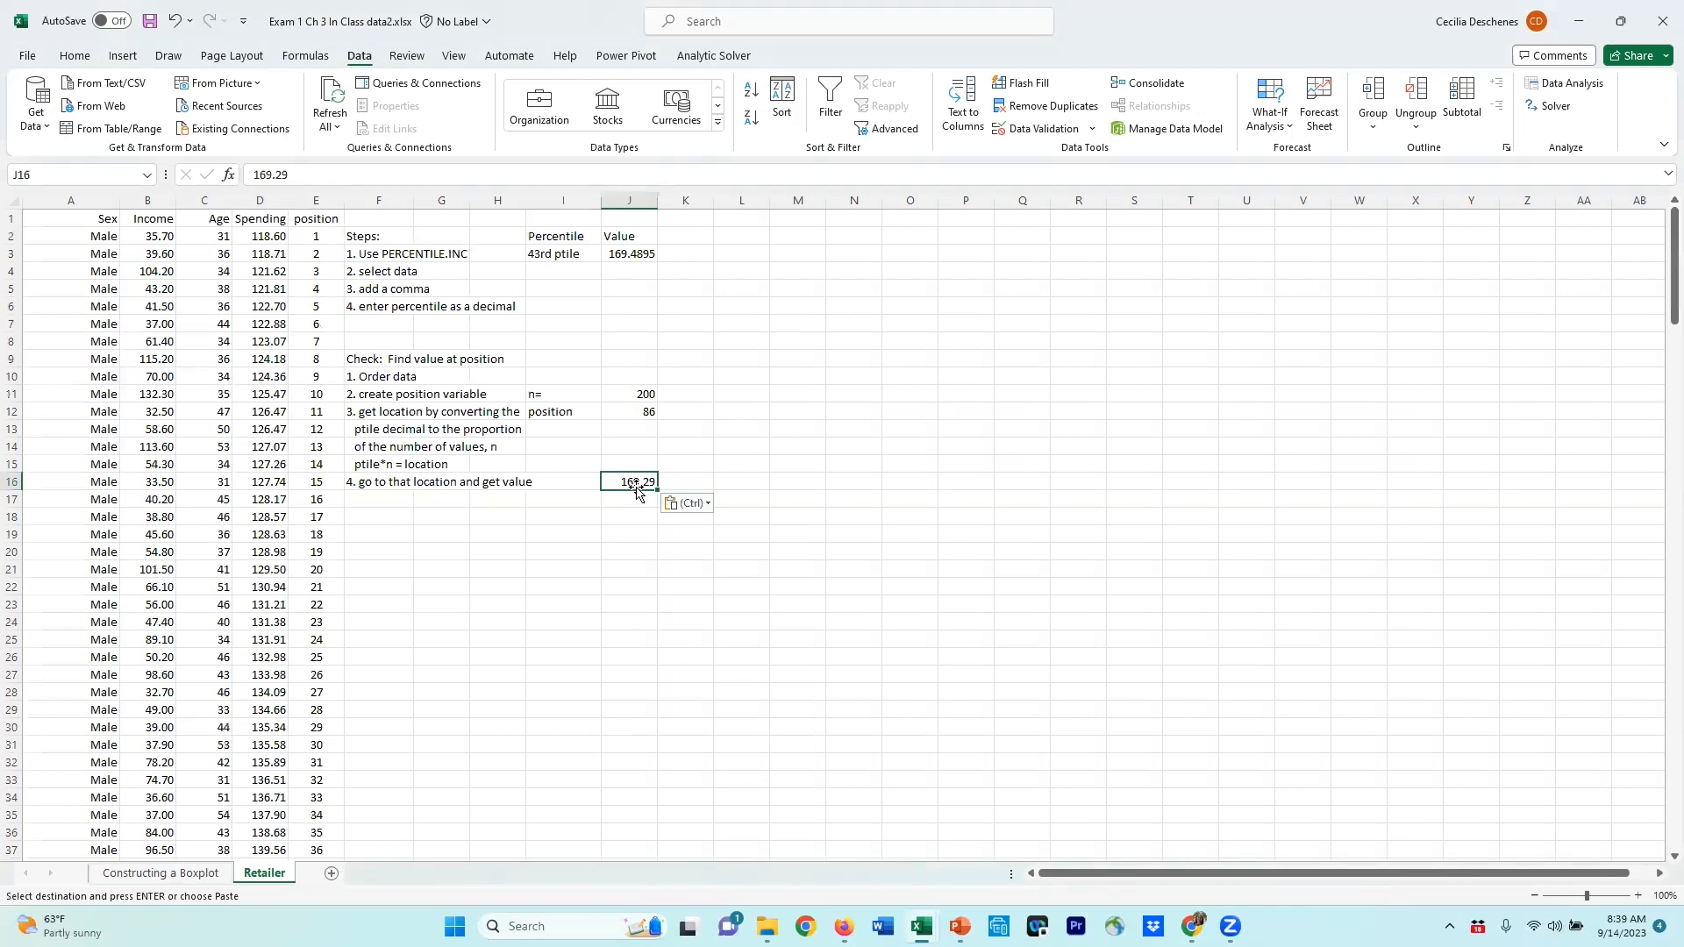
Step: Examine the PERCENTILE.INC formula for the 43rd percentile and compare its result with the value found at position 86
click(639, 255)
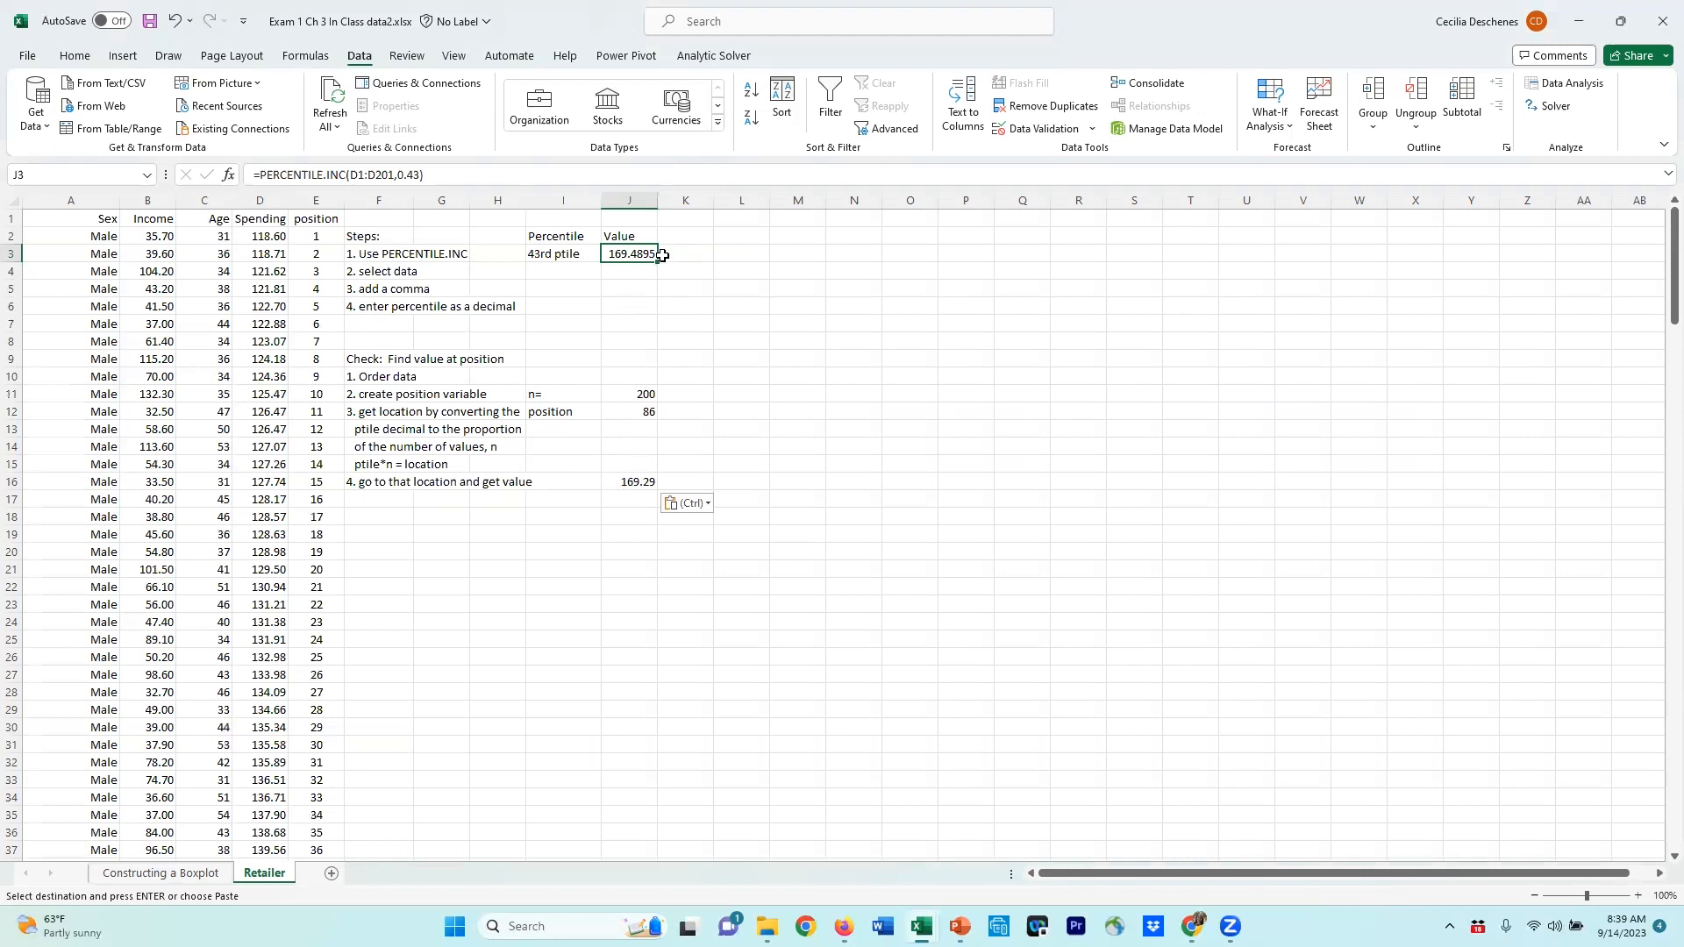
click(636, 483)
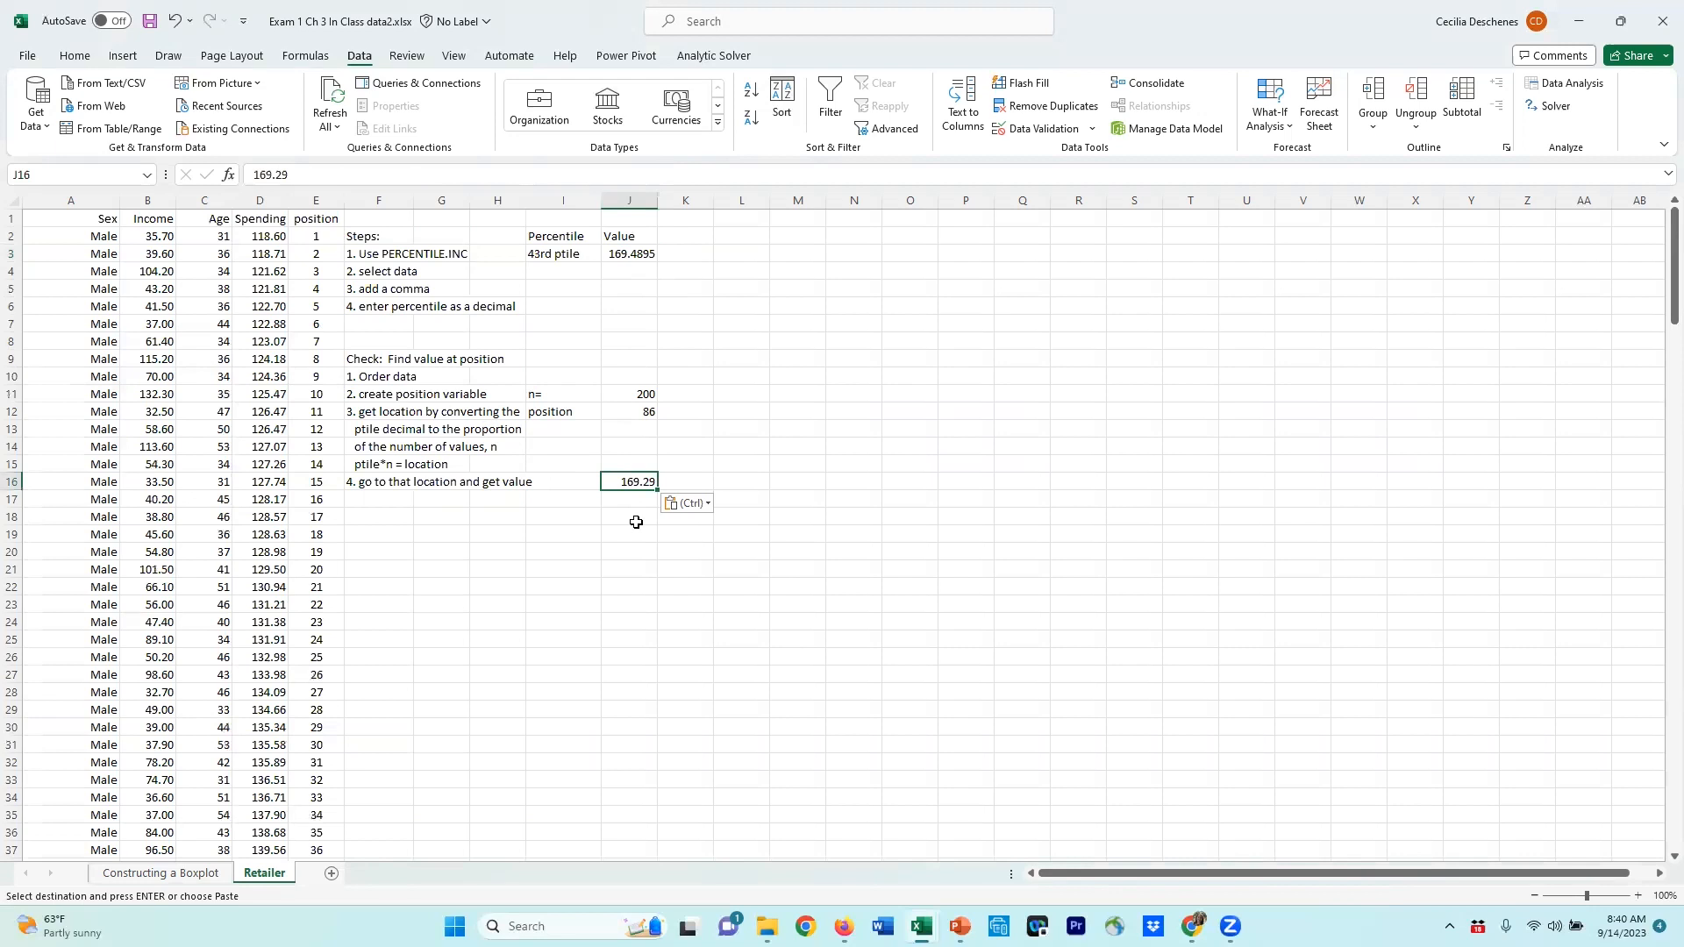
click(626, 252)
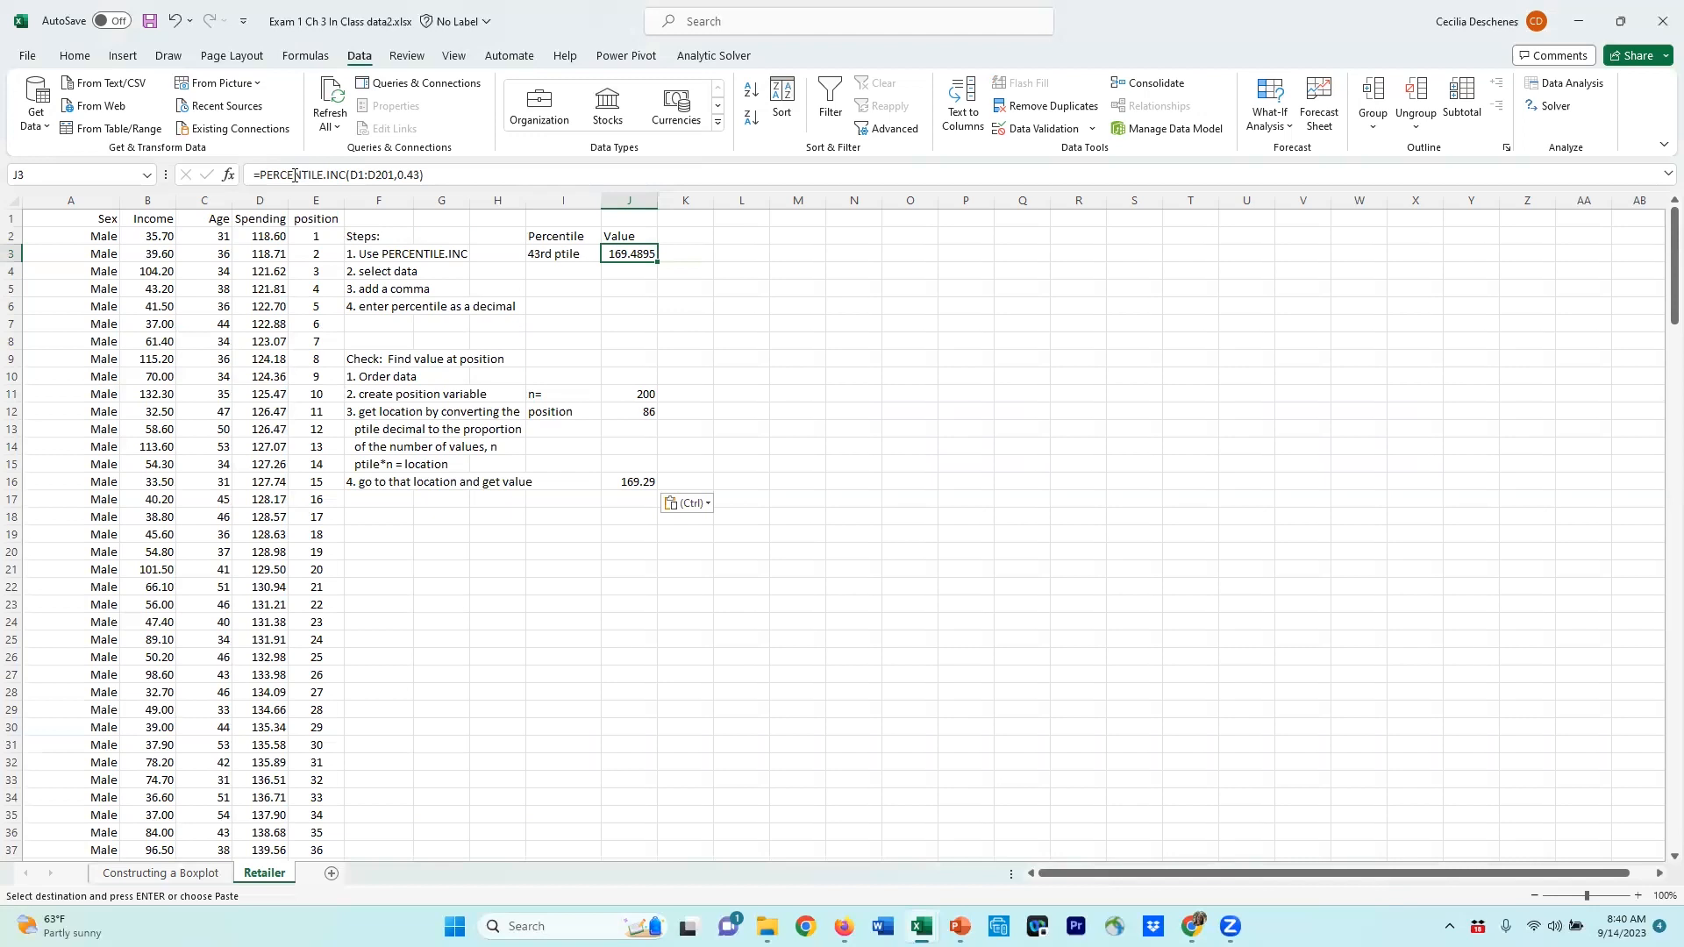
drag(260, 174, 347, 175)
click(702, 394)
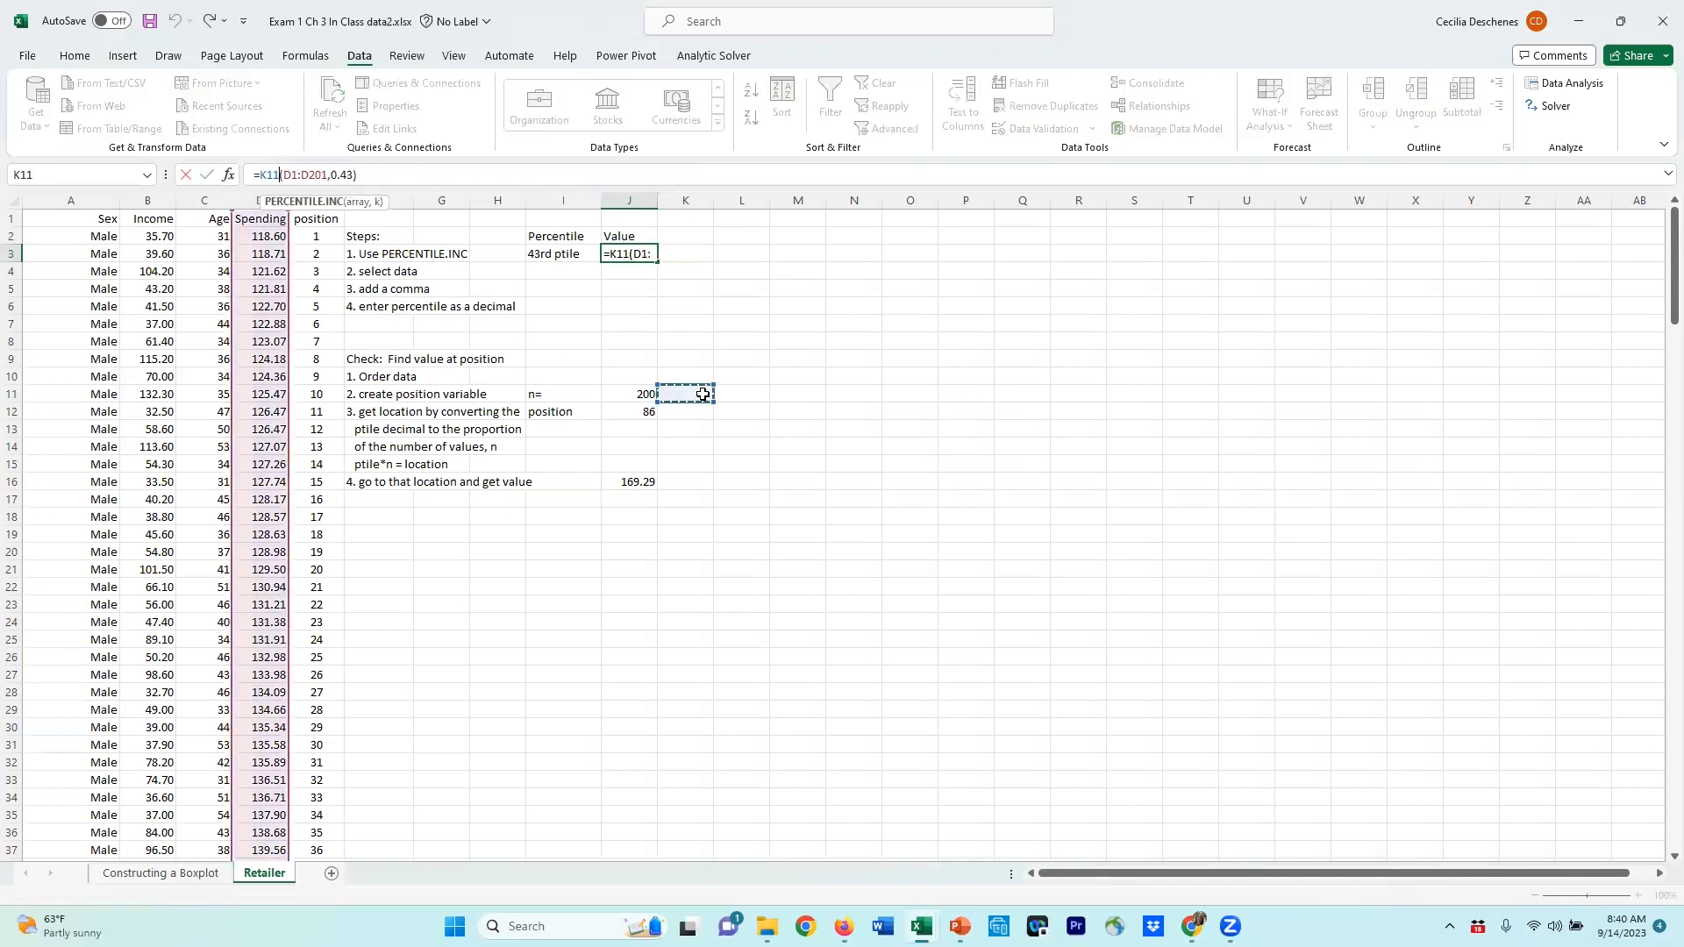
key(Escape)
click(807, 427)
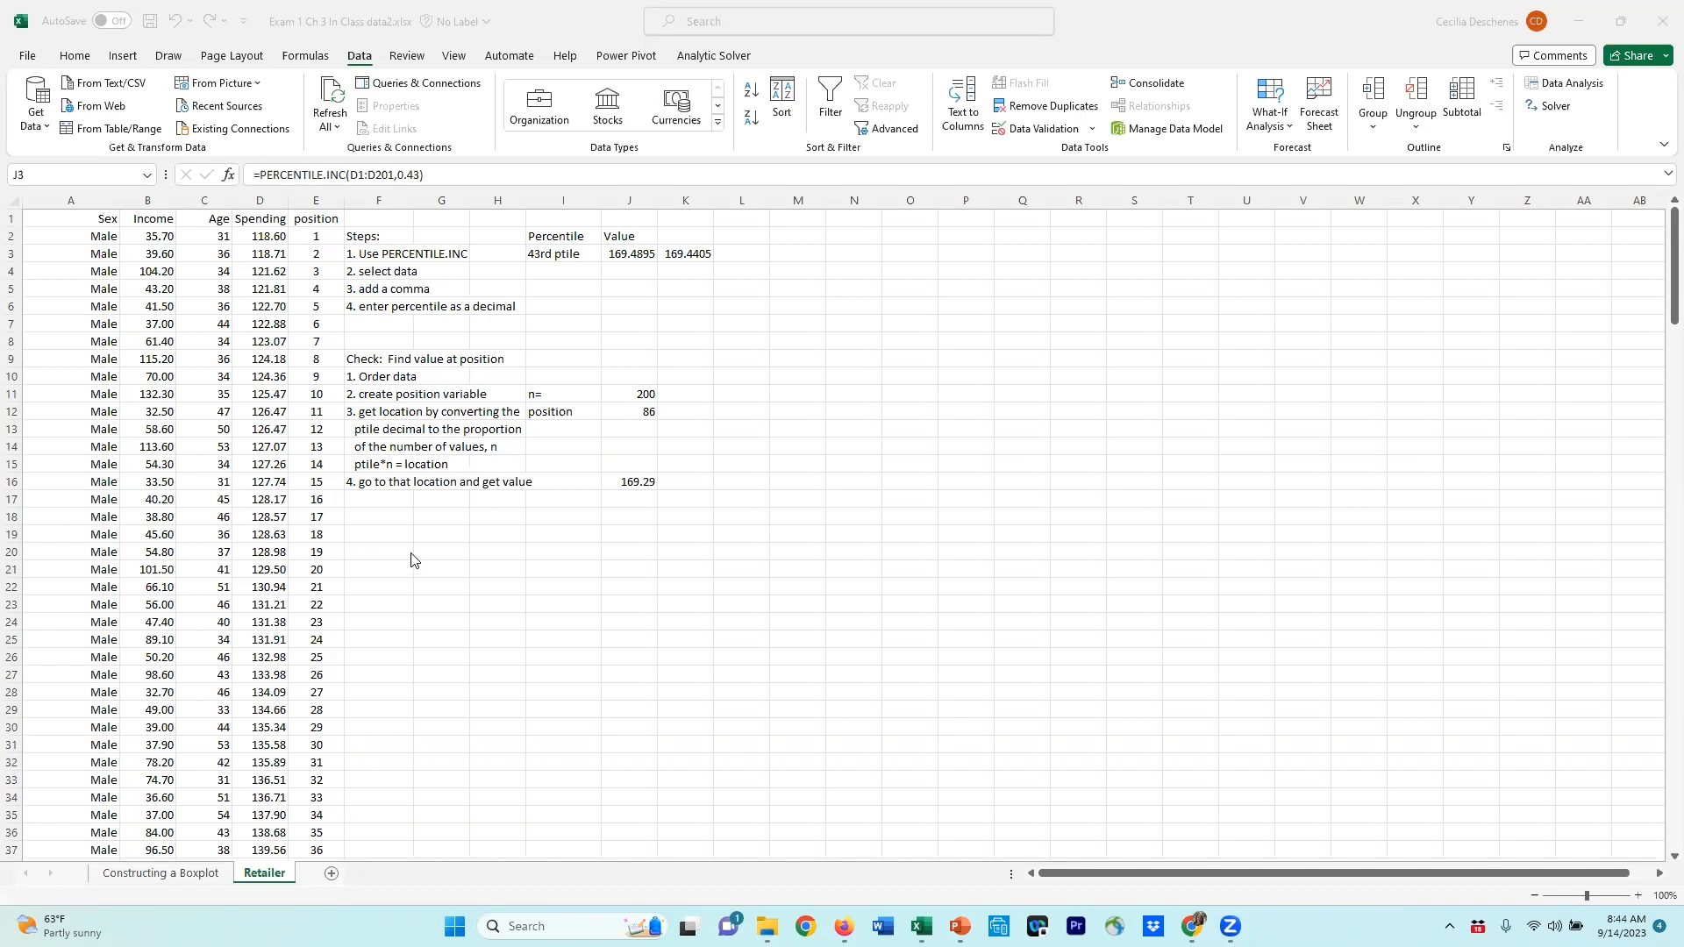
Step: Enter the heading 'What percentile in the data is a given value?' below the check steps
click(388, 529)
click(389, 529)
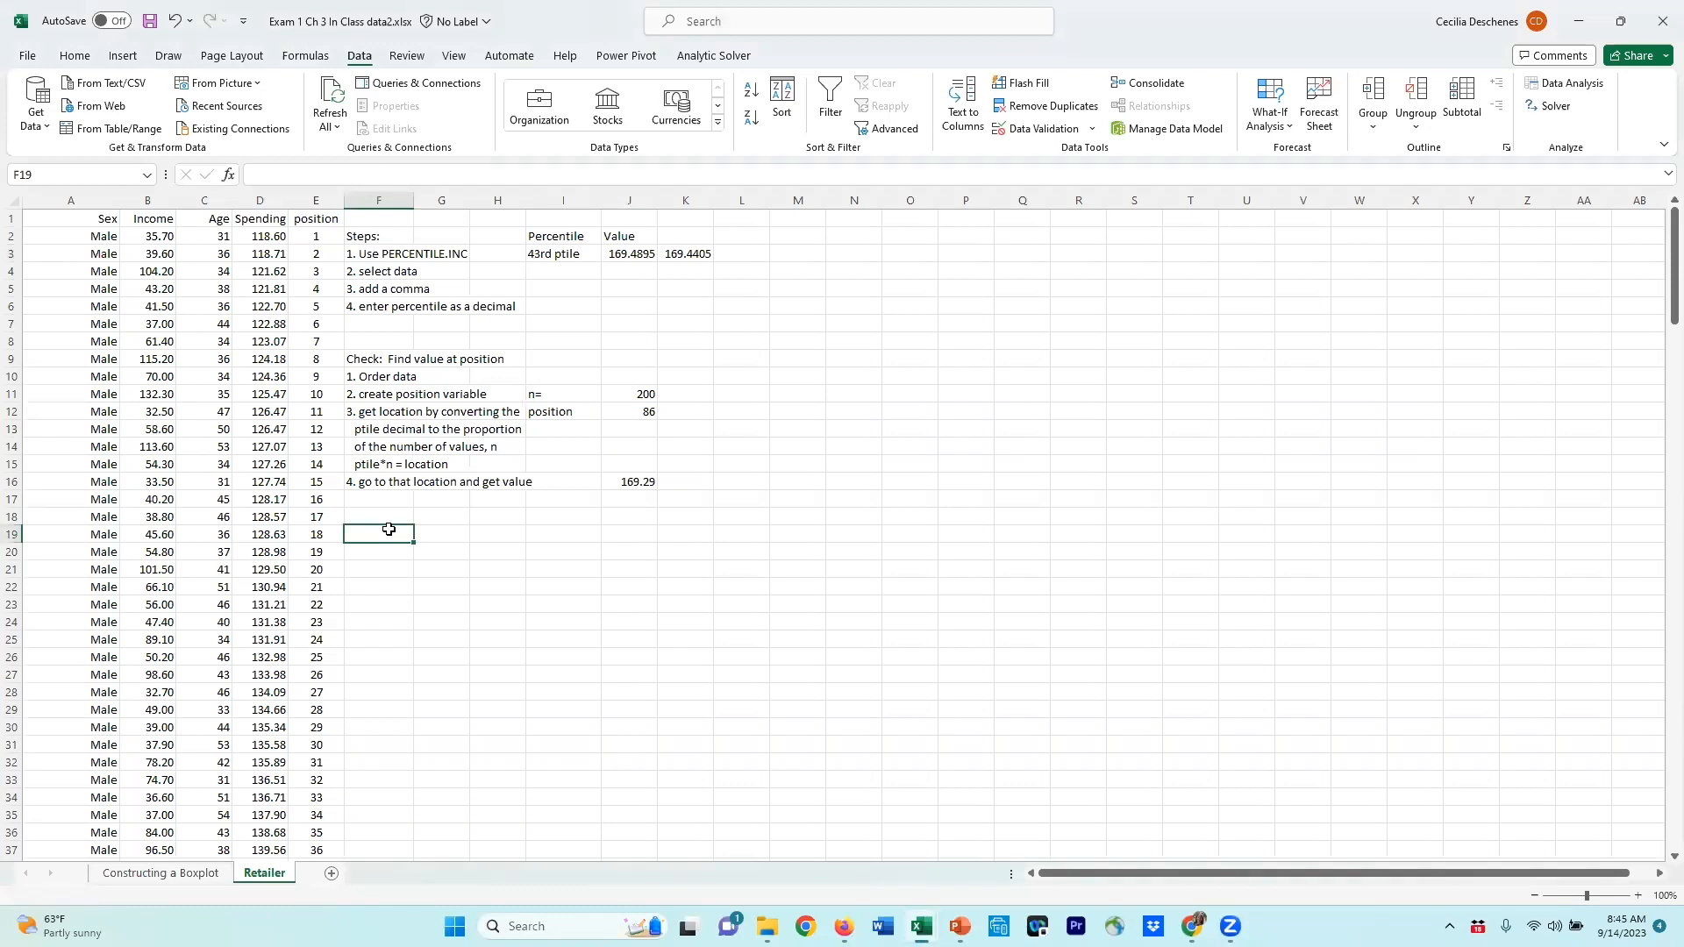
text(What percentile)
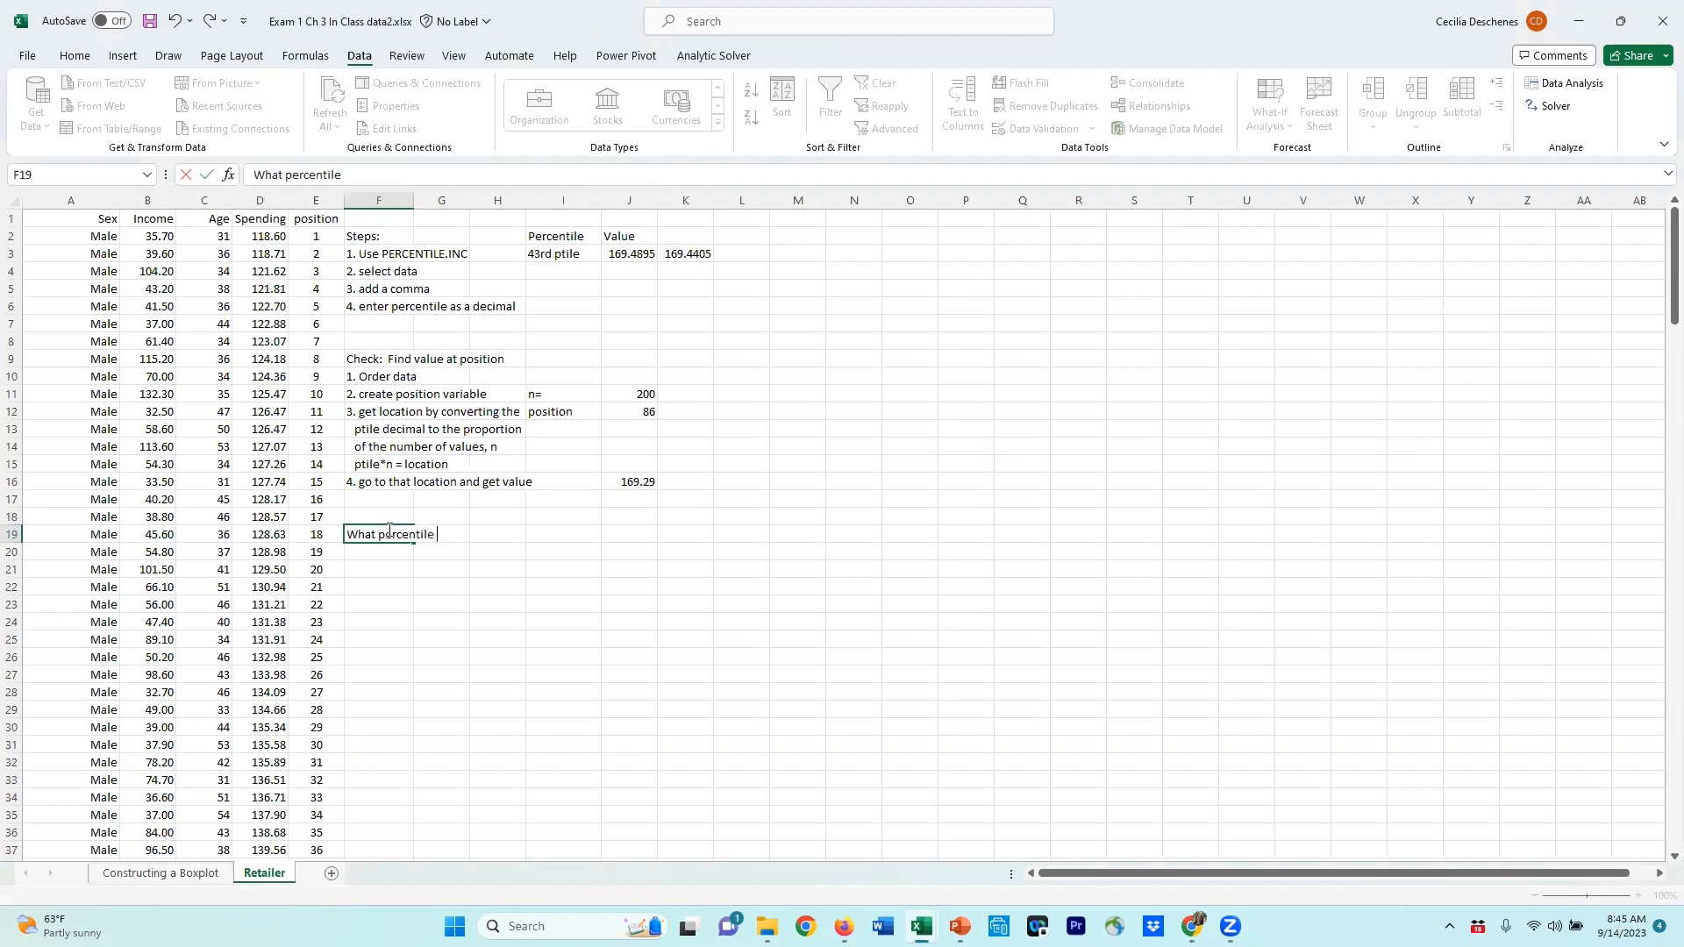
text( in the data is a given value?)
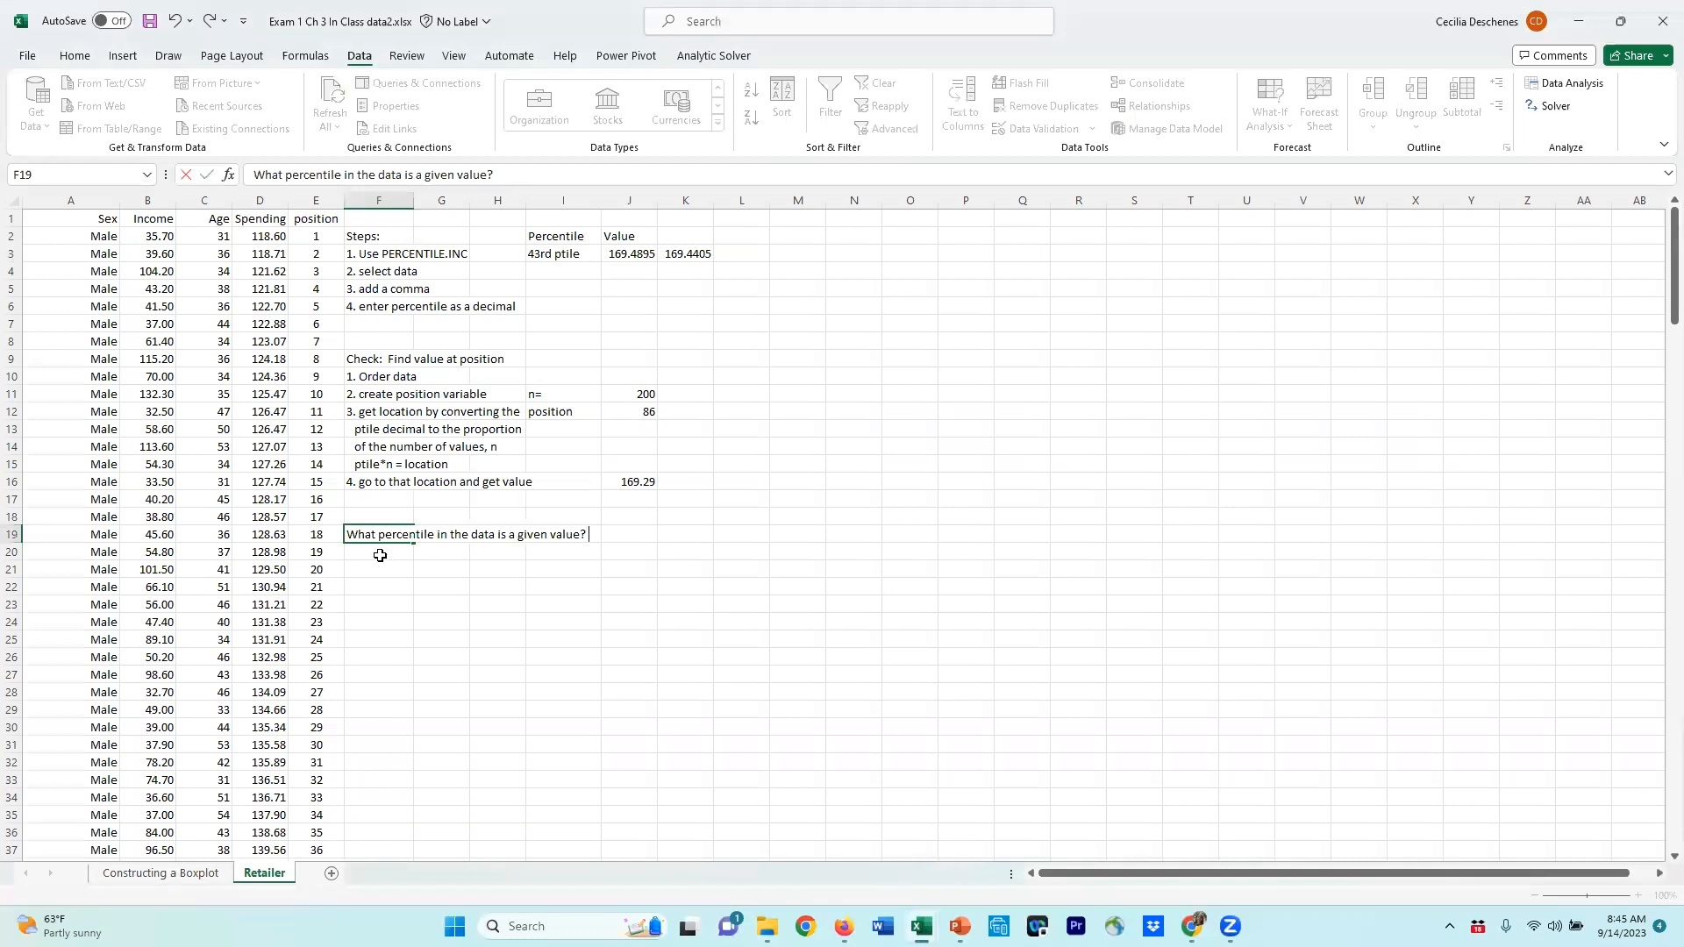
Step: Label a cell Value and enter 131.38 beneath it as the given Spending value
click(544, 553)
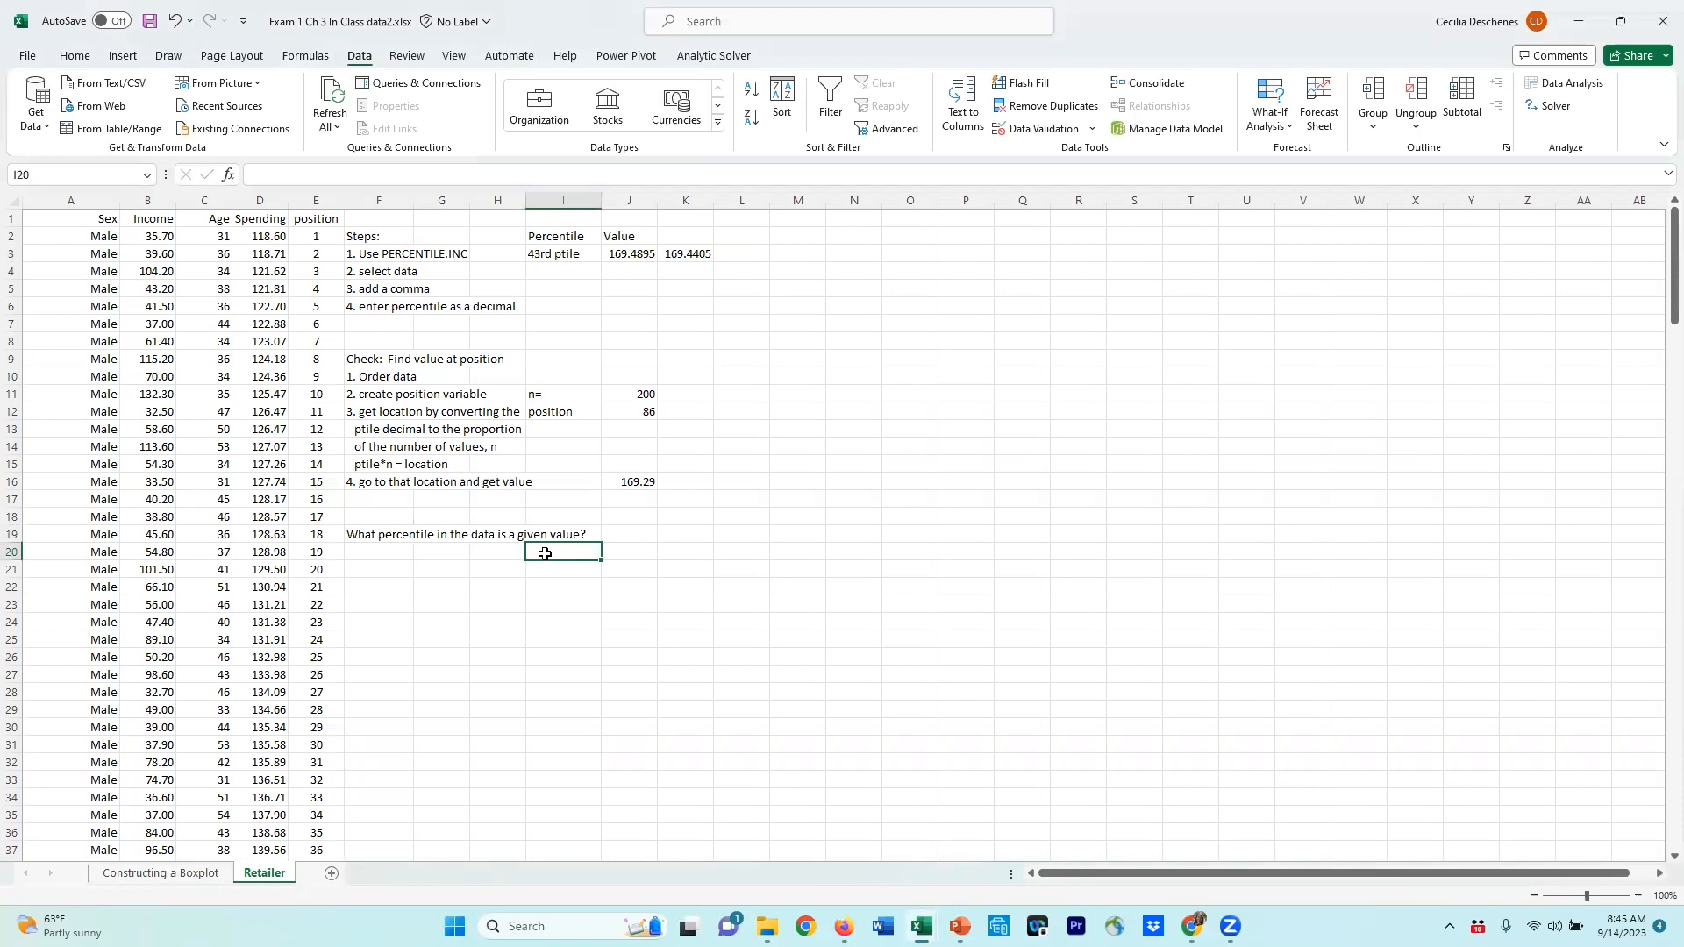
text(Value)
key(BackSpace)
key(BackSpace)
text(ue)
key(Return)
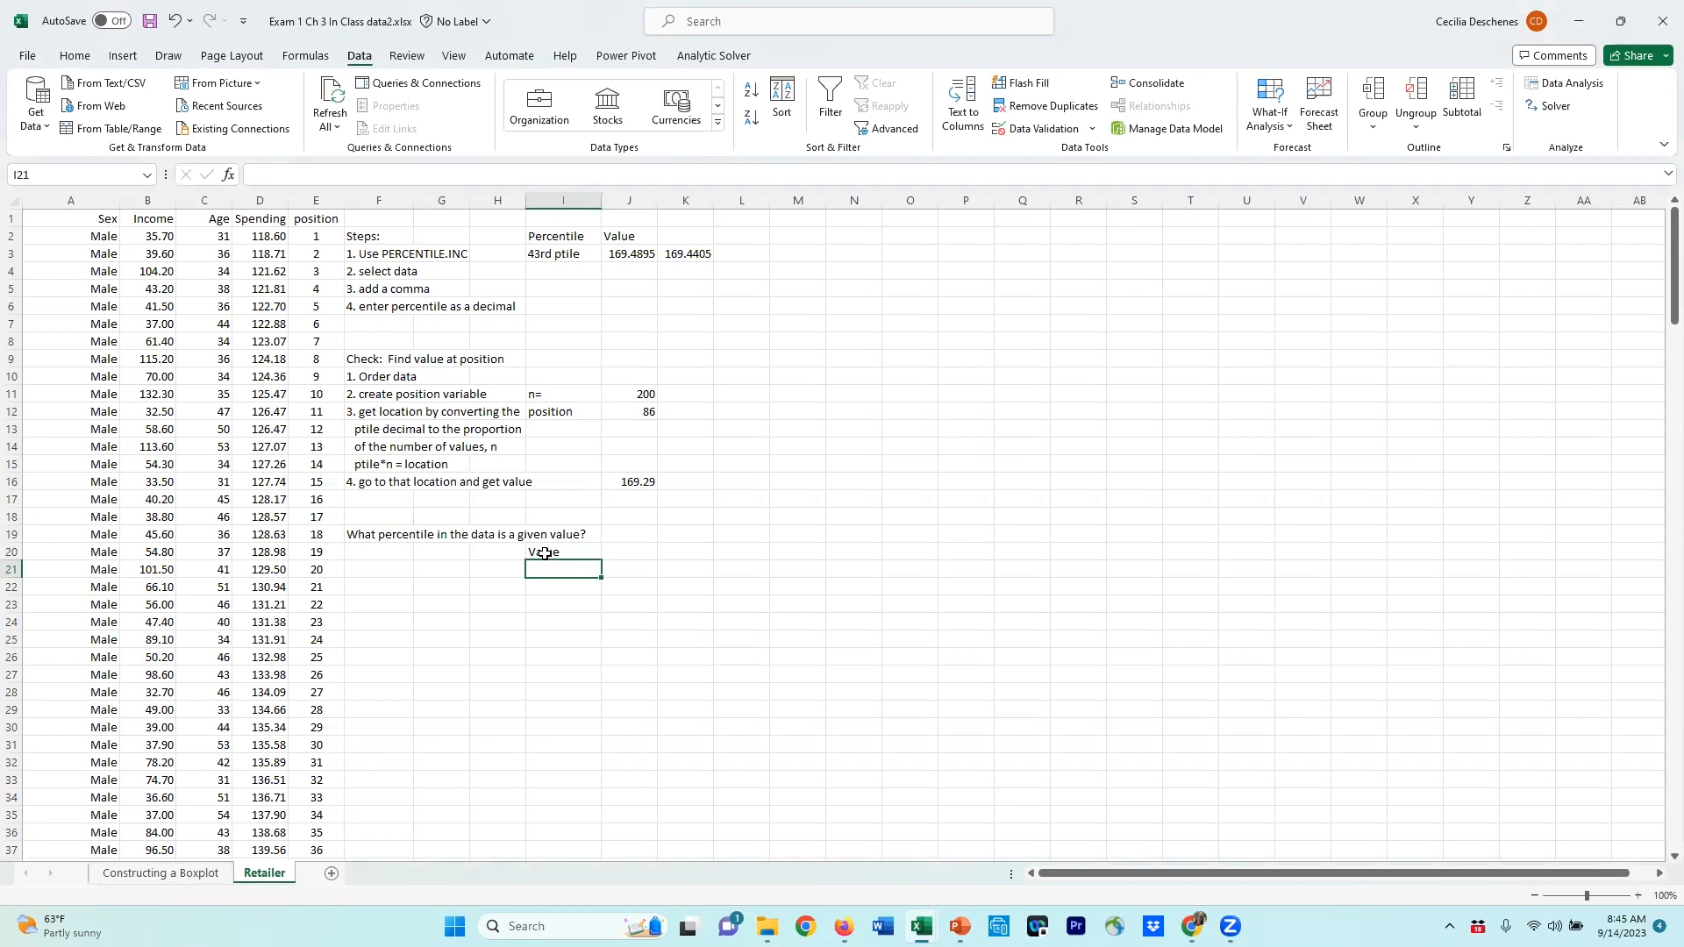
text(131.3)
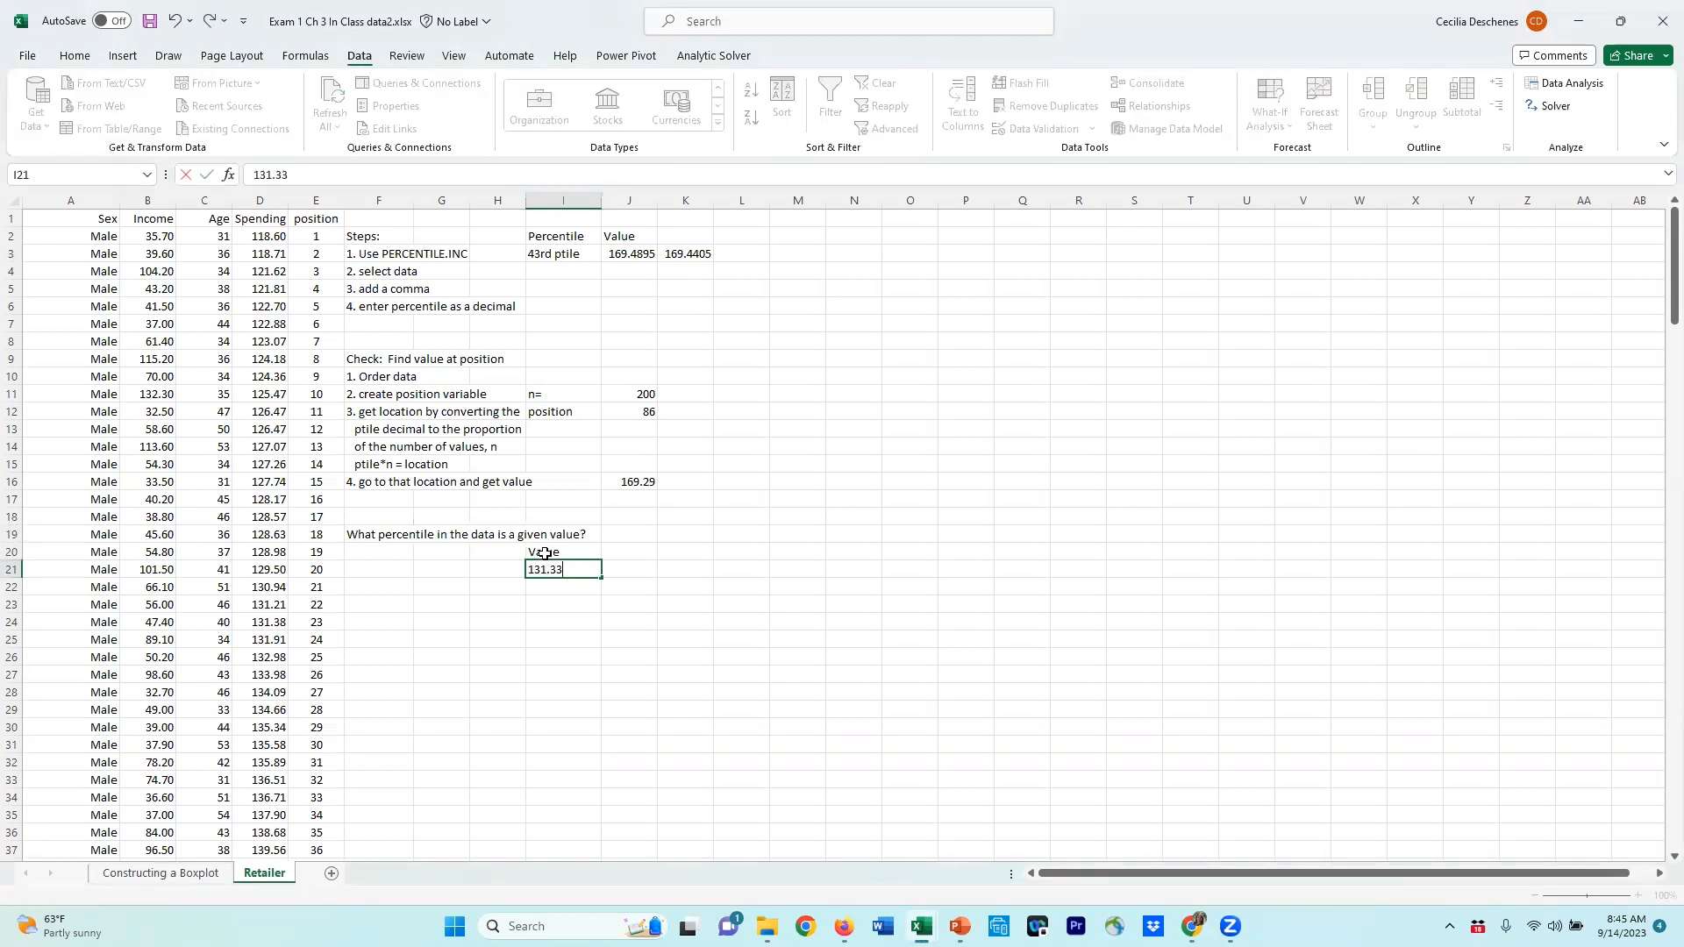
text(8)
key(Return)
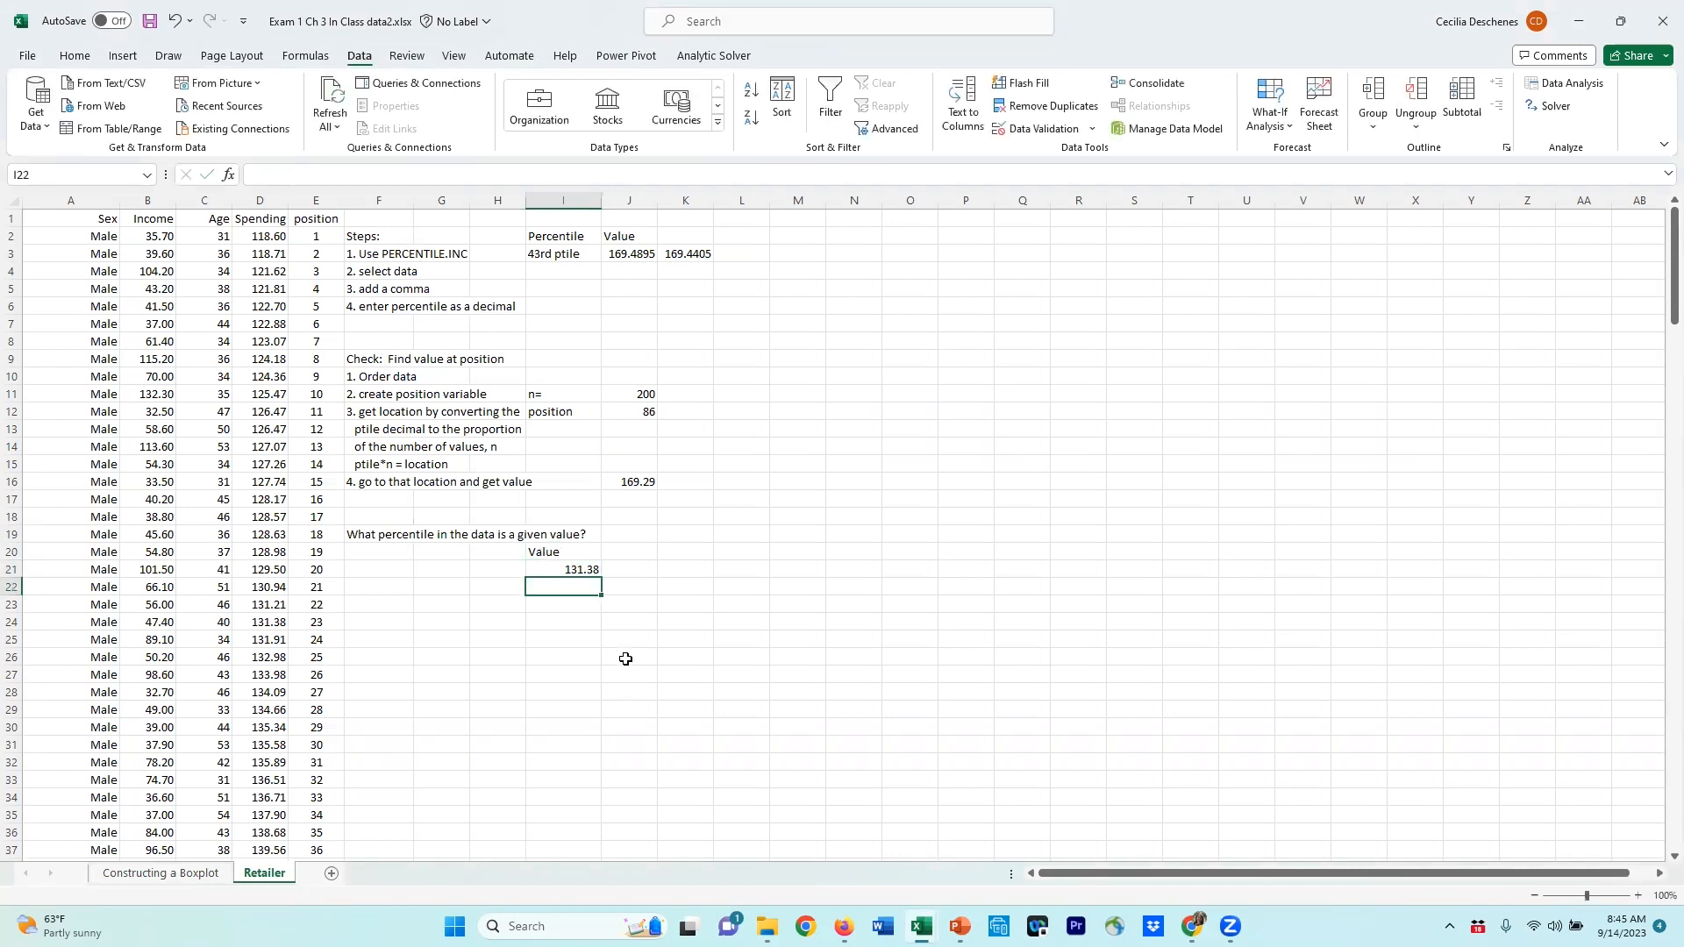
Step: Add the sub-step label '1. get position:' under the given value
click(393, 585)
text(1.)
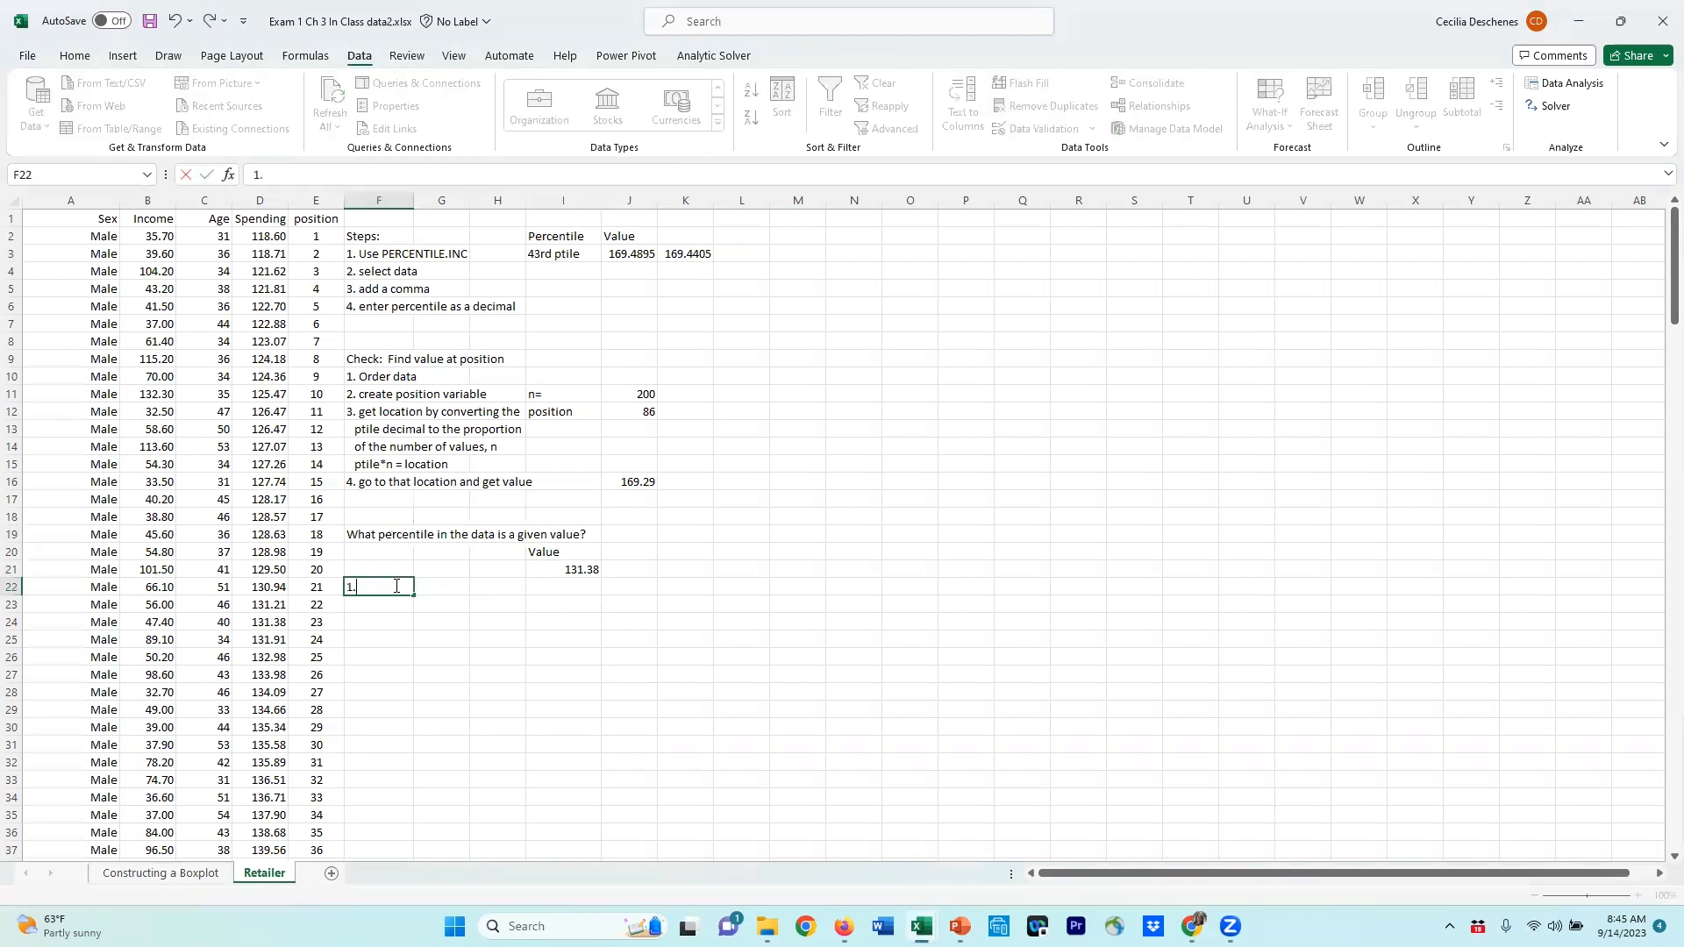
text( get position:)
key(Tab)
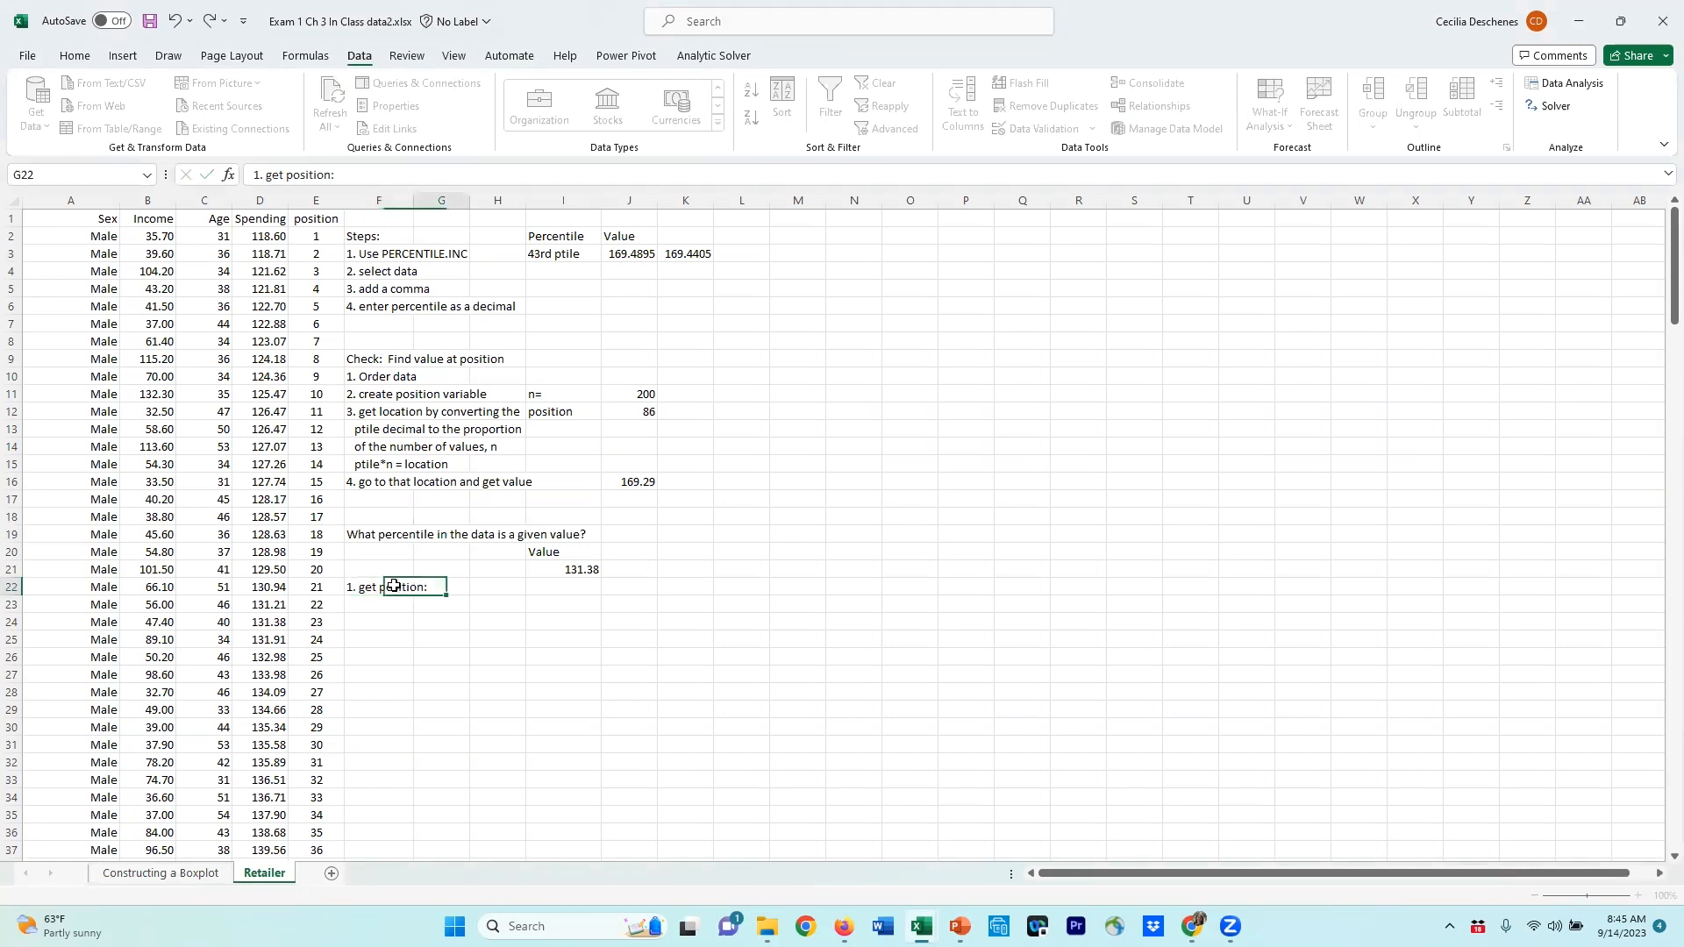
key(Tab)
key(Tab)
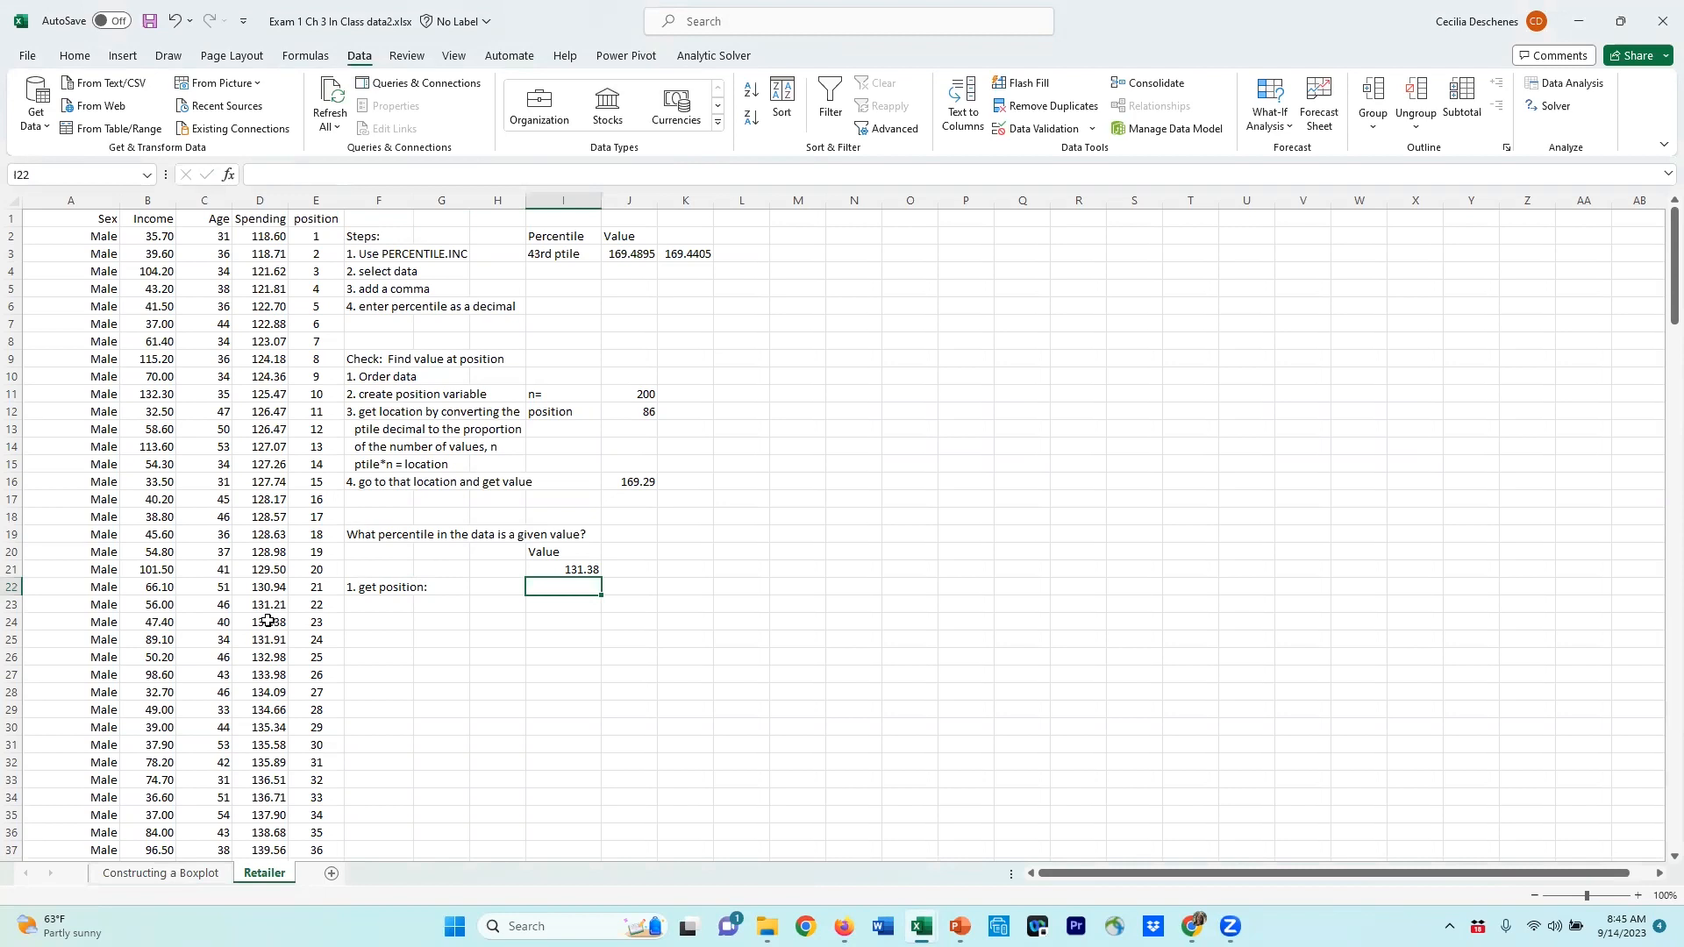
Step: Enter the position 23 beside the get position label
click(304, 621)
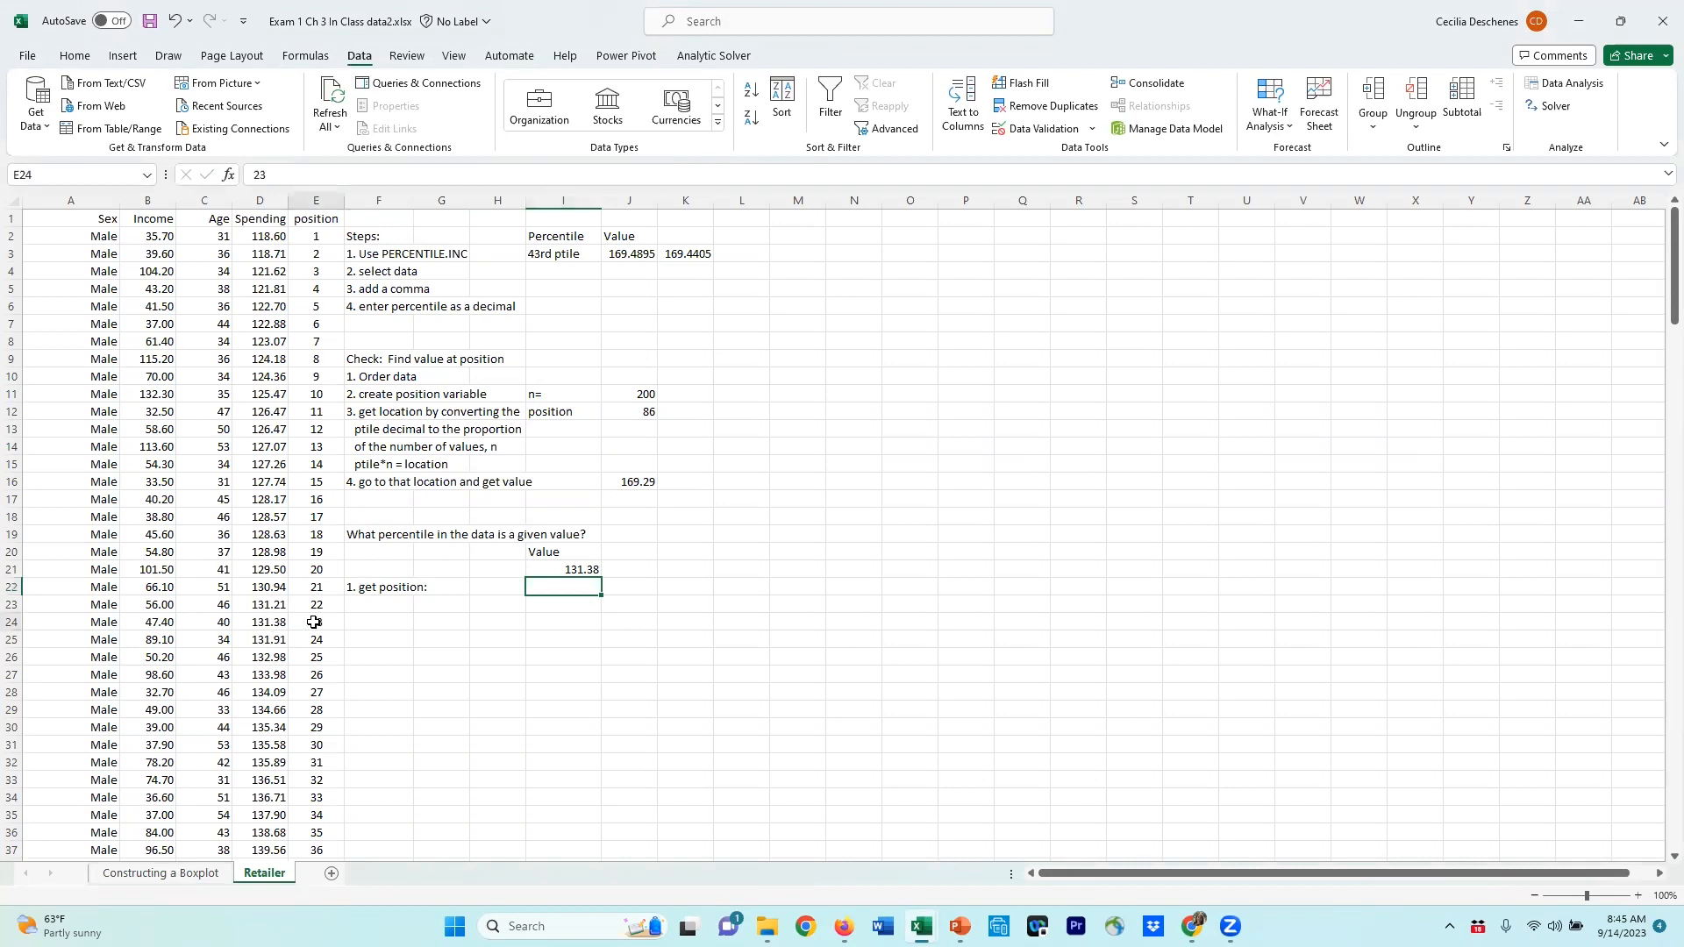
click(577, 589)
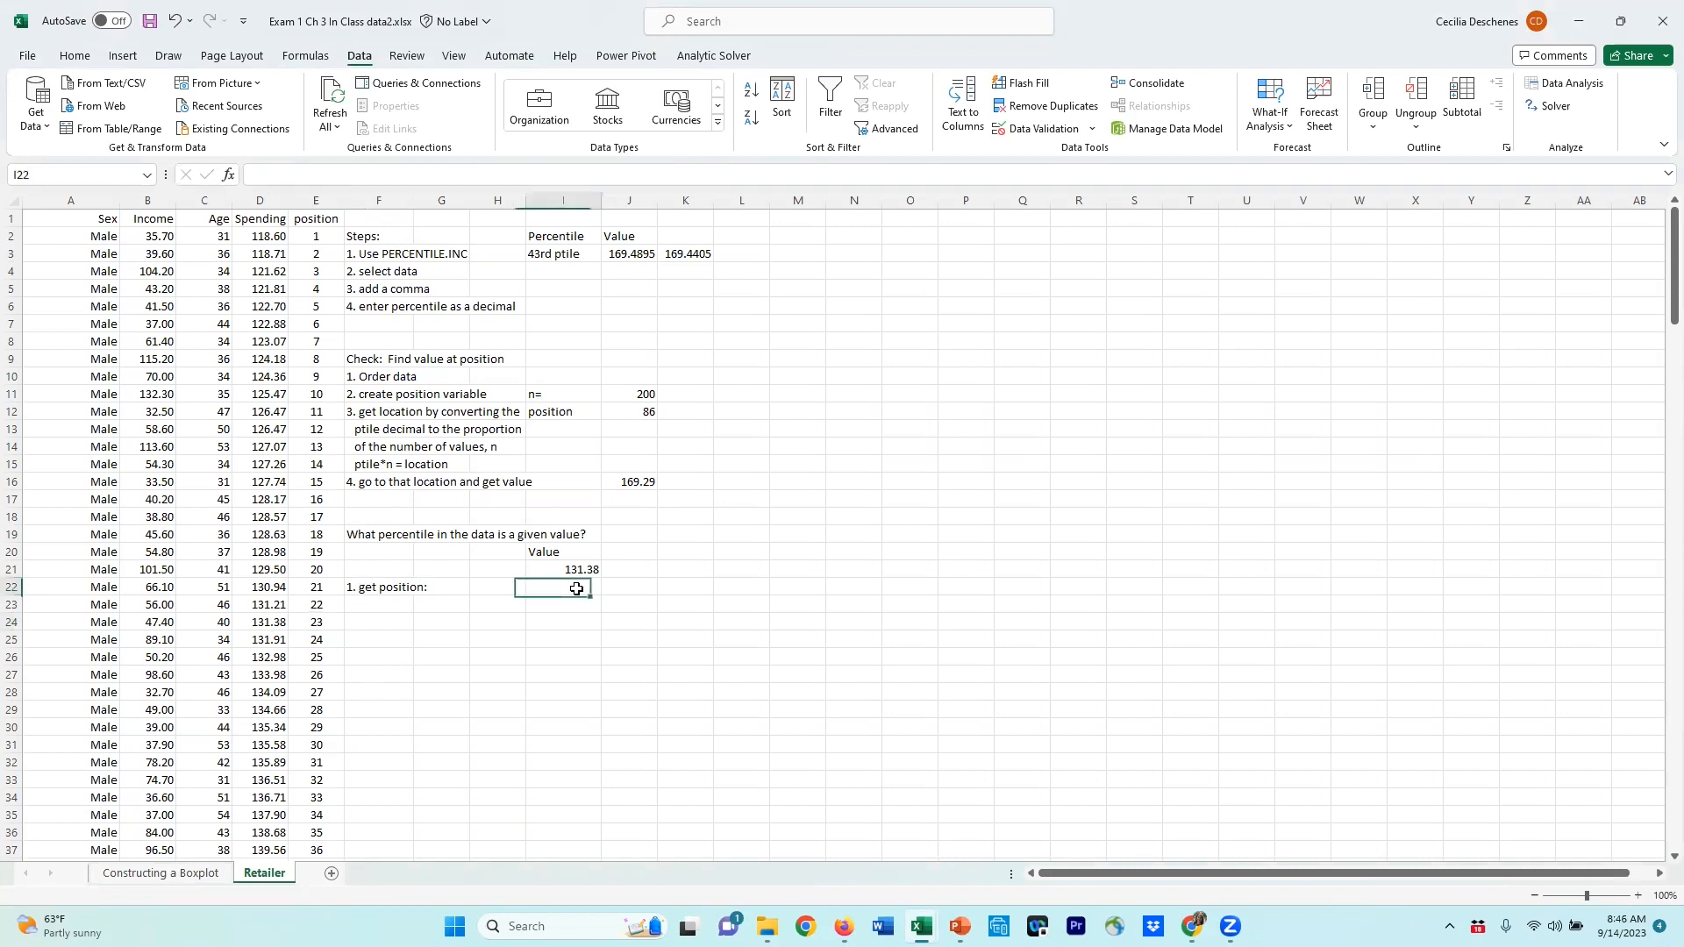
text(23)
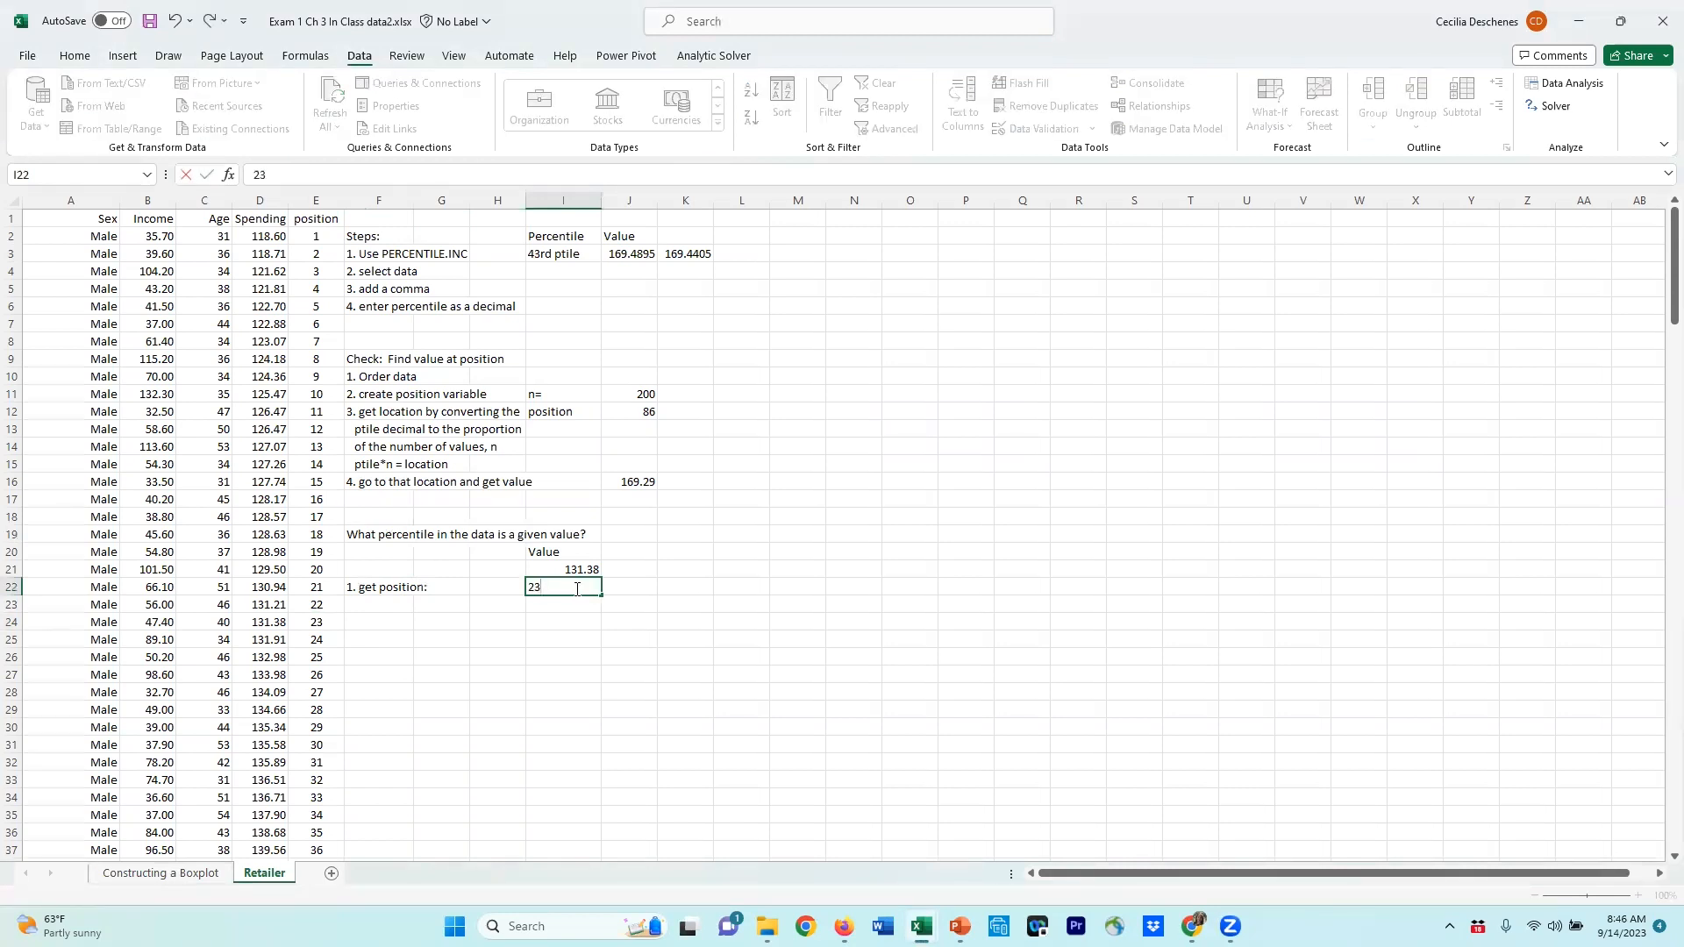
key(Return)
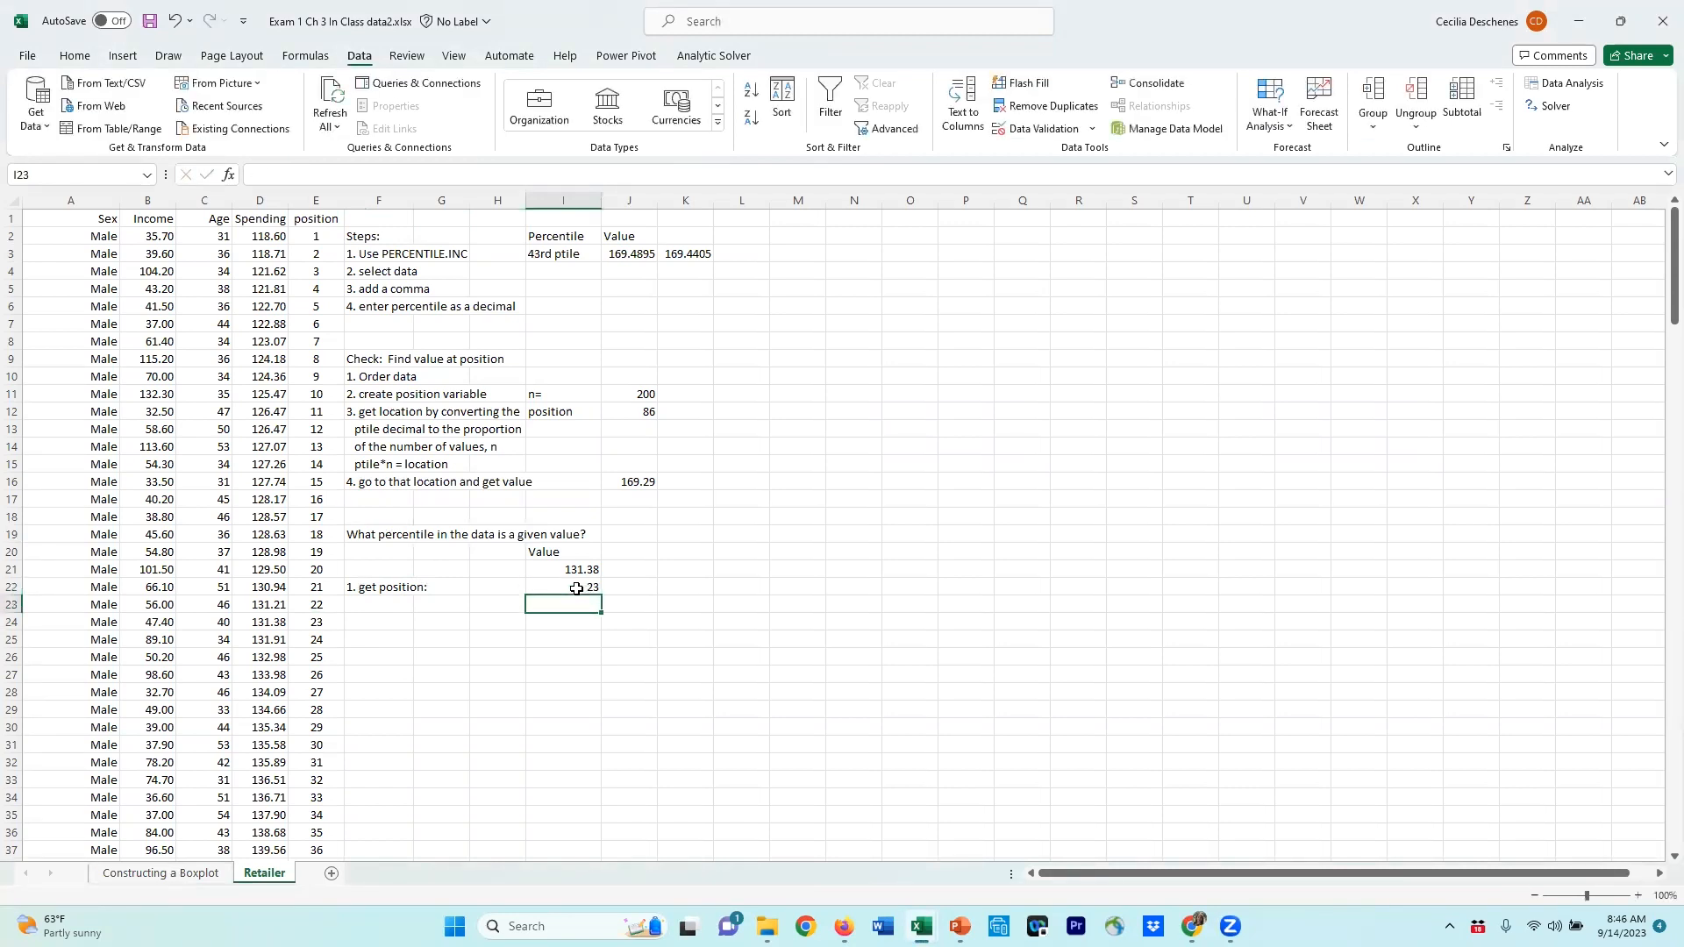
Step: Add the sub-step label '2. what proportion of the data is' on the next row
key(Left)
key(Left)
key(Left)
text(2)
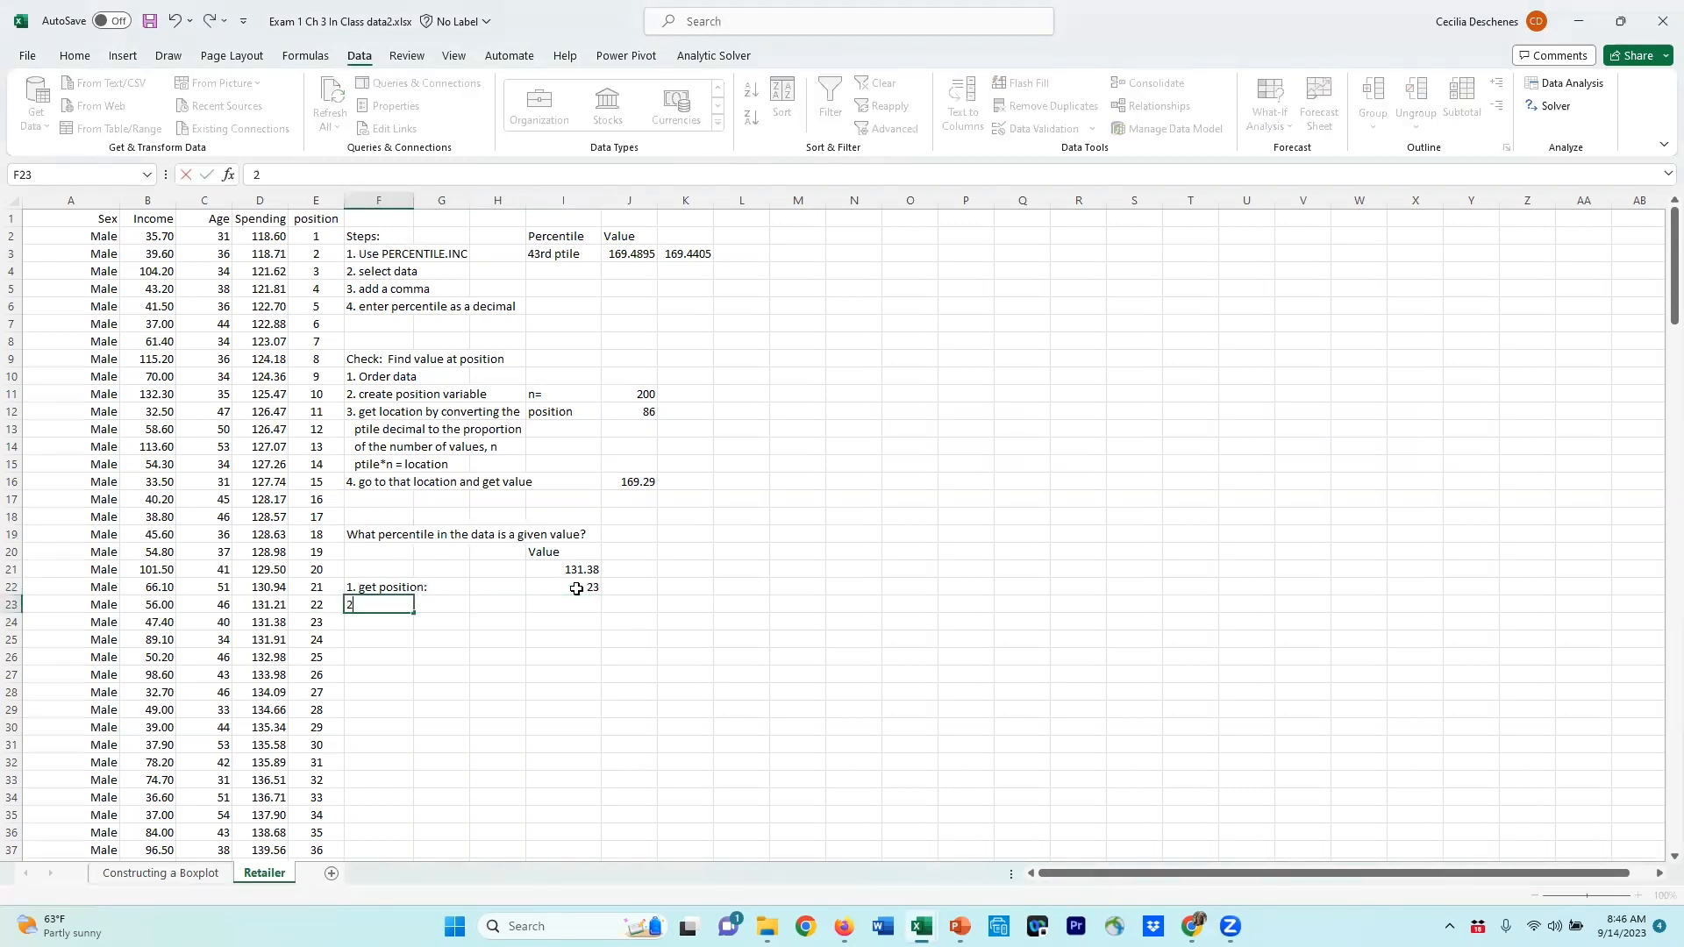
text(. what proportion of t)
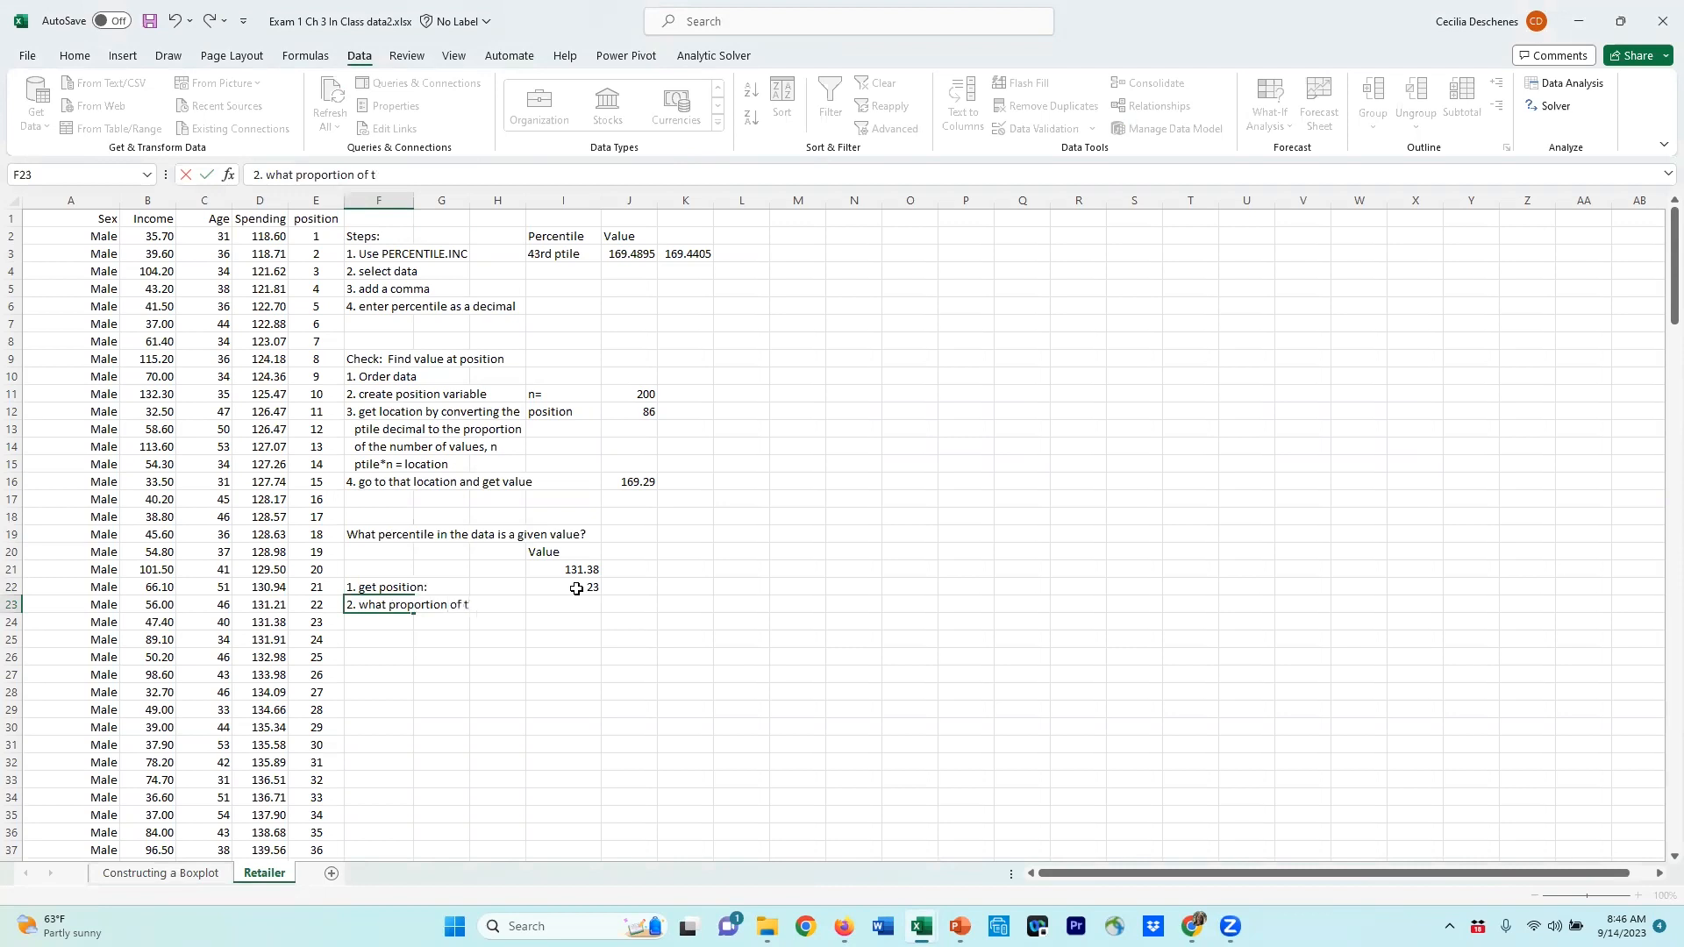
text(he data d)
key(BackSpace)
text(is less)
key(BackSpace)
key(BackSpace)
key(BackSpace)
key(BackSpace)
key(Return)
Step: Continue the label on the following row with 'less than the 23rd position?'
key(F2)
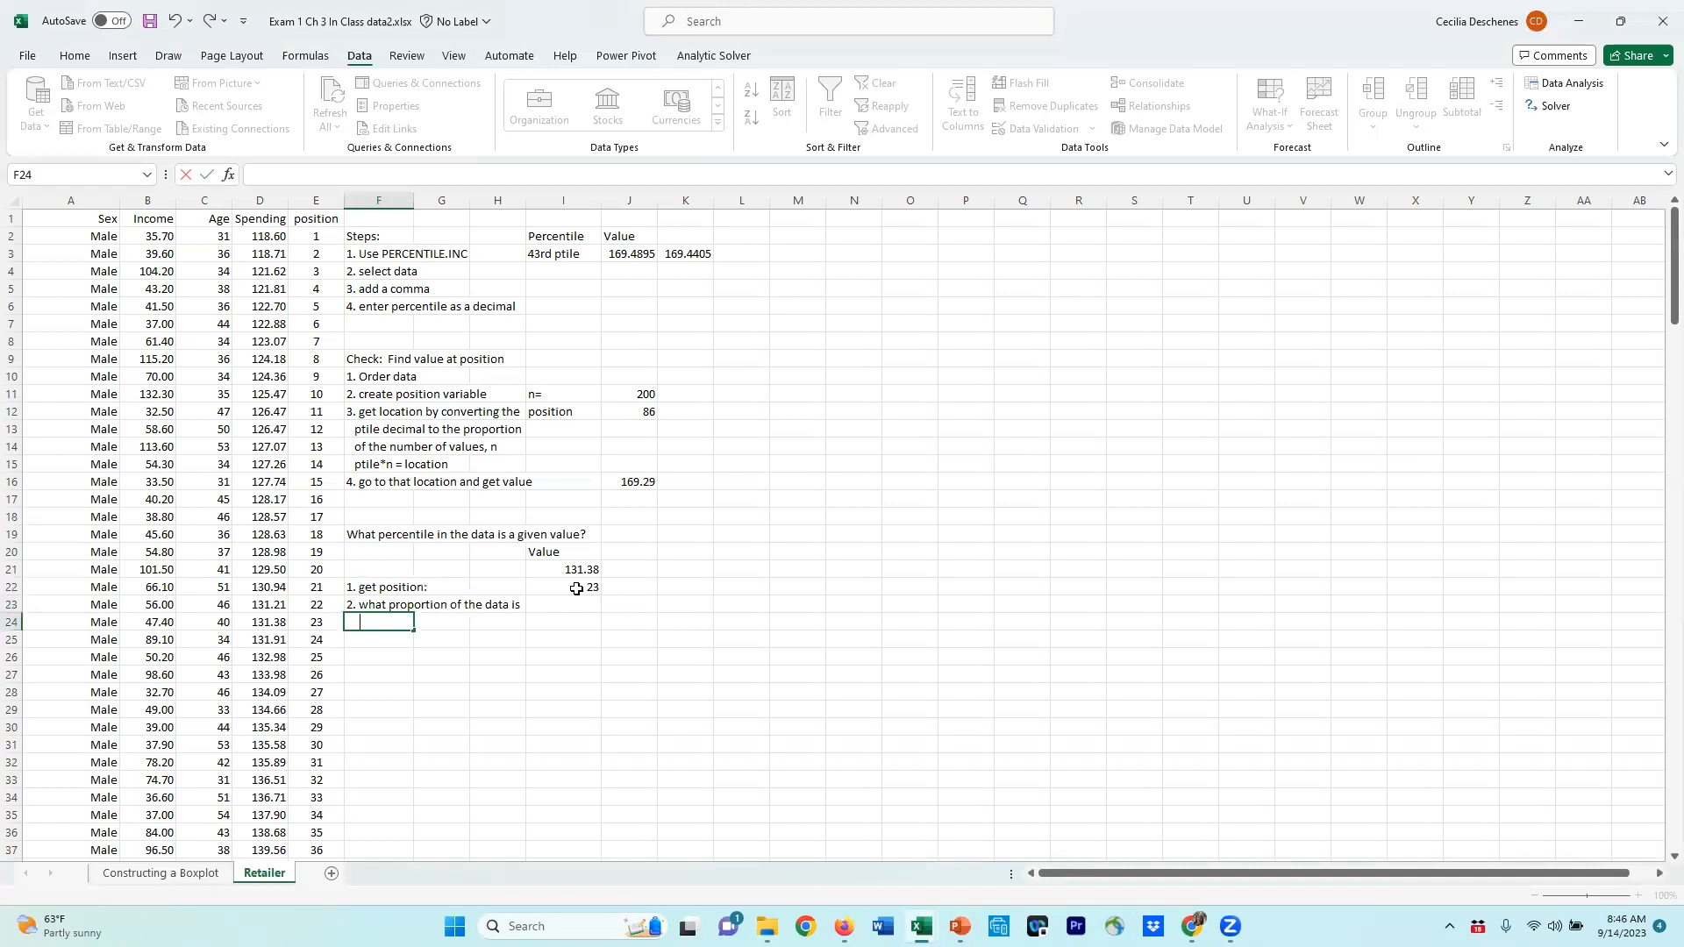
text(less than the 23rd position)
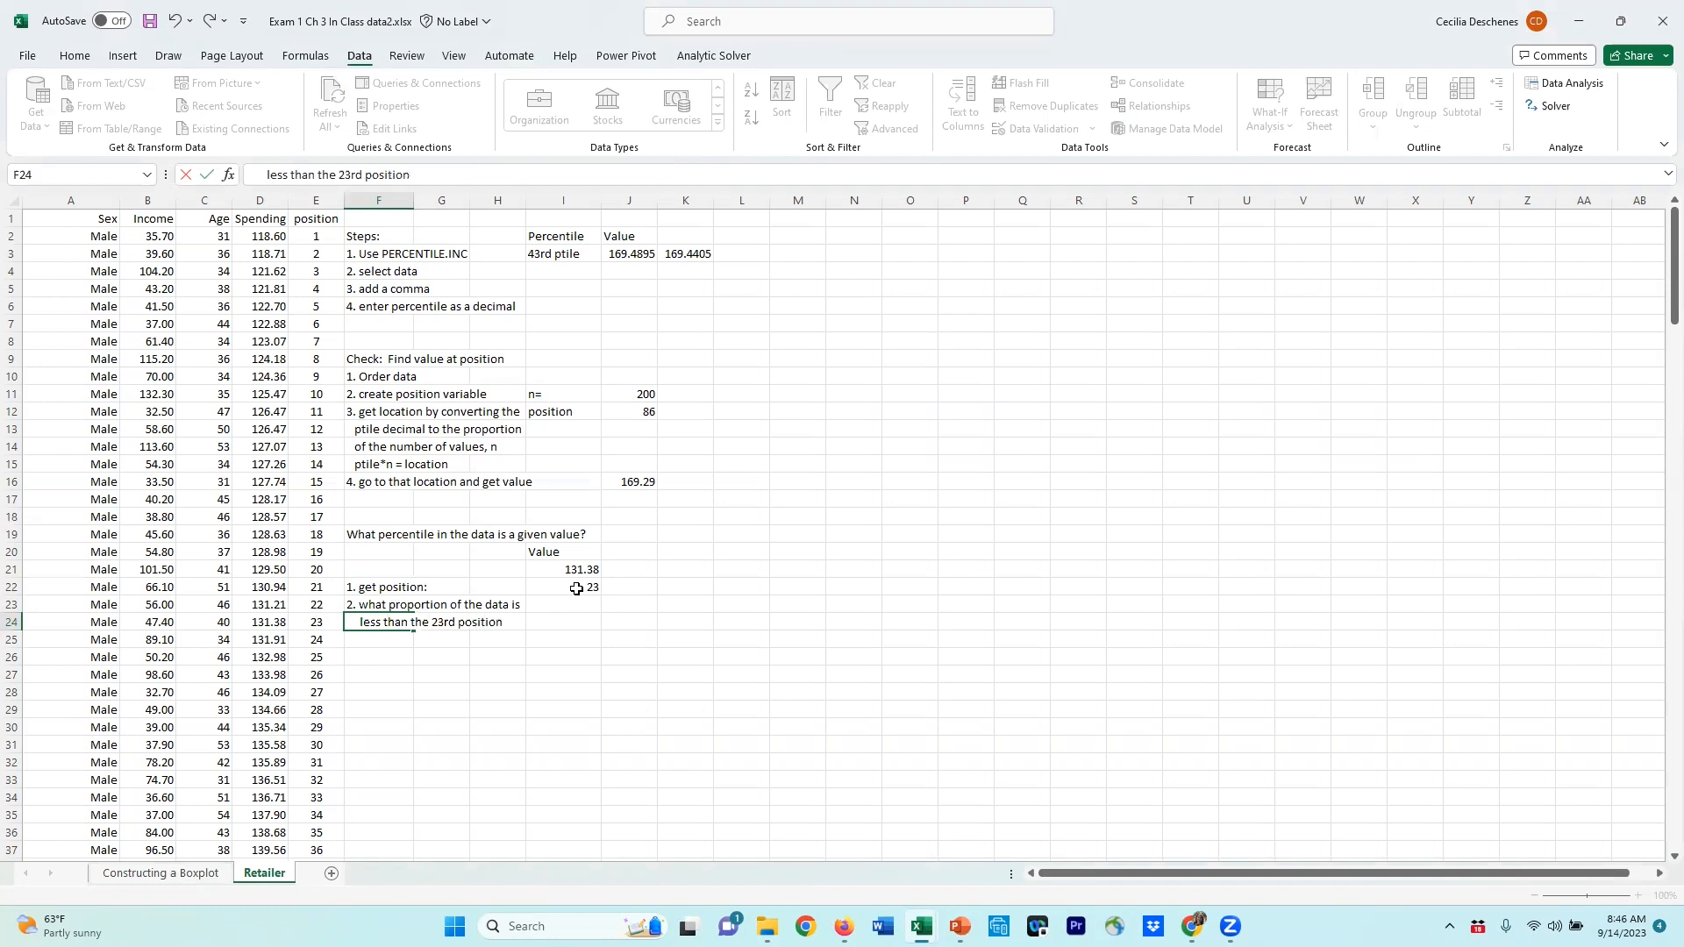
text(?)
key(Return)
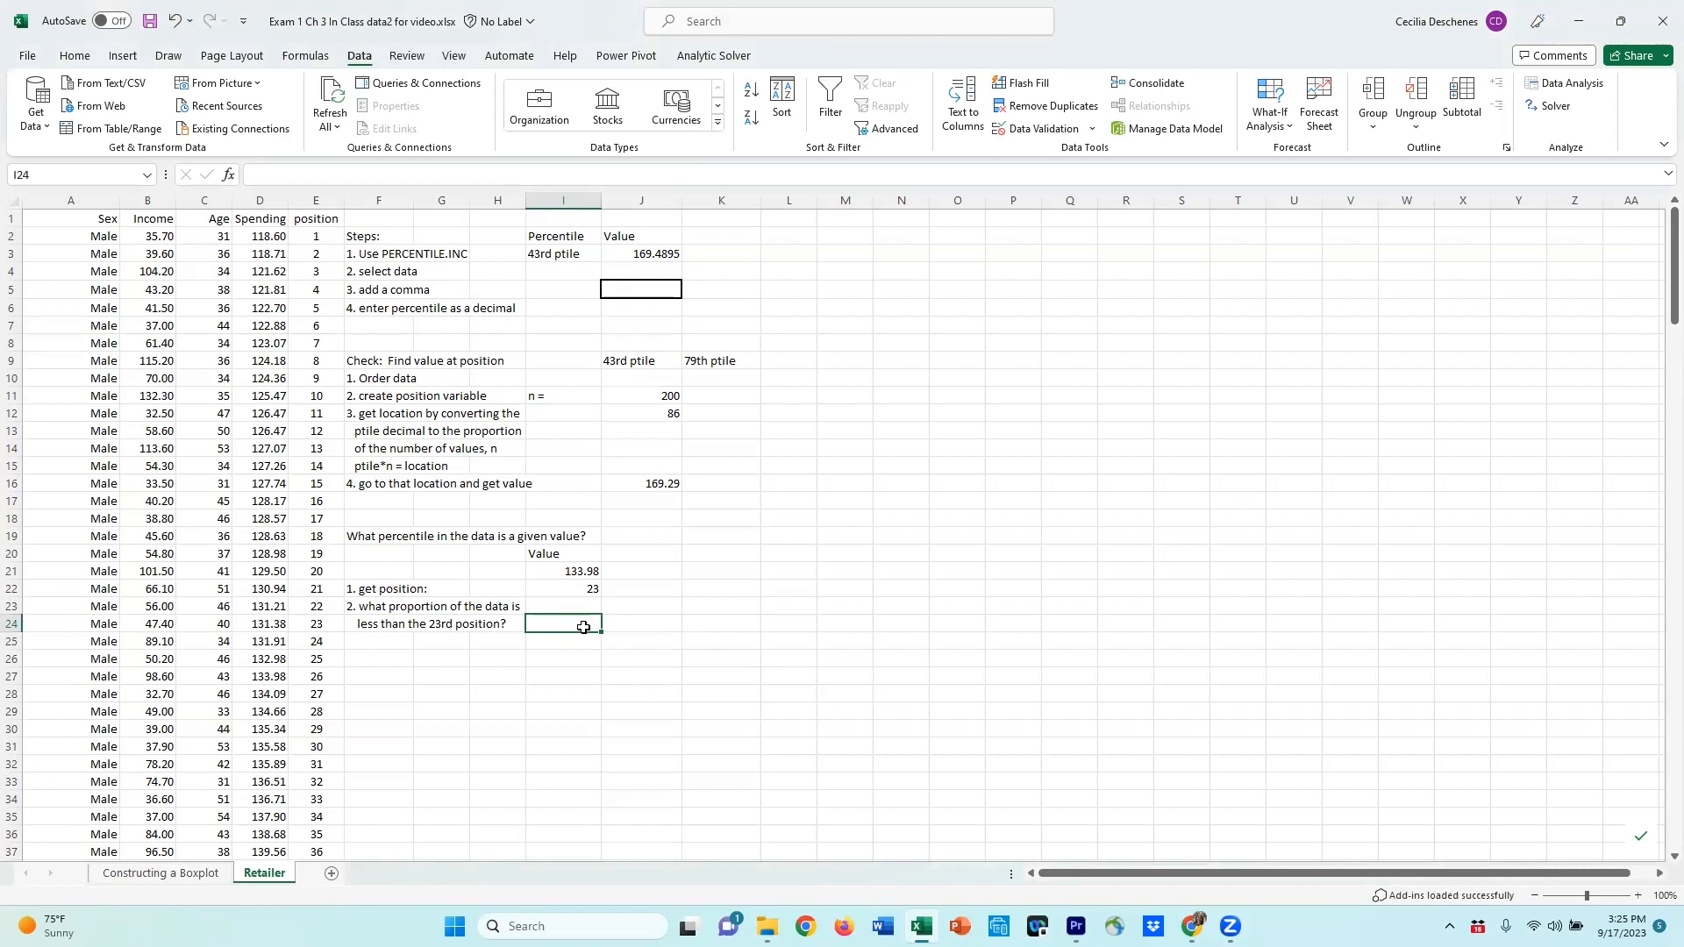
Step: Compute the proportion beside the question as 22 divided by the n value
text(=22/)
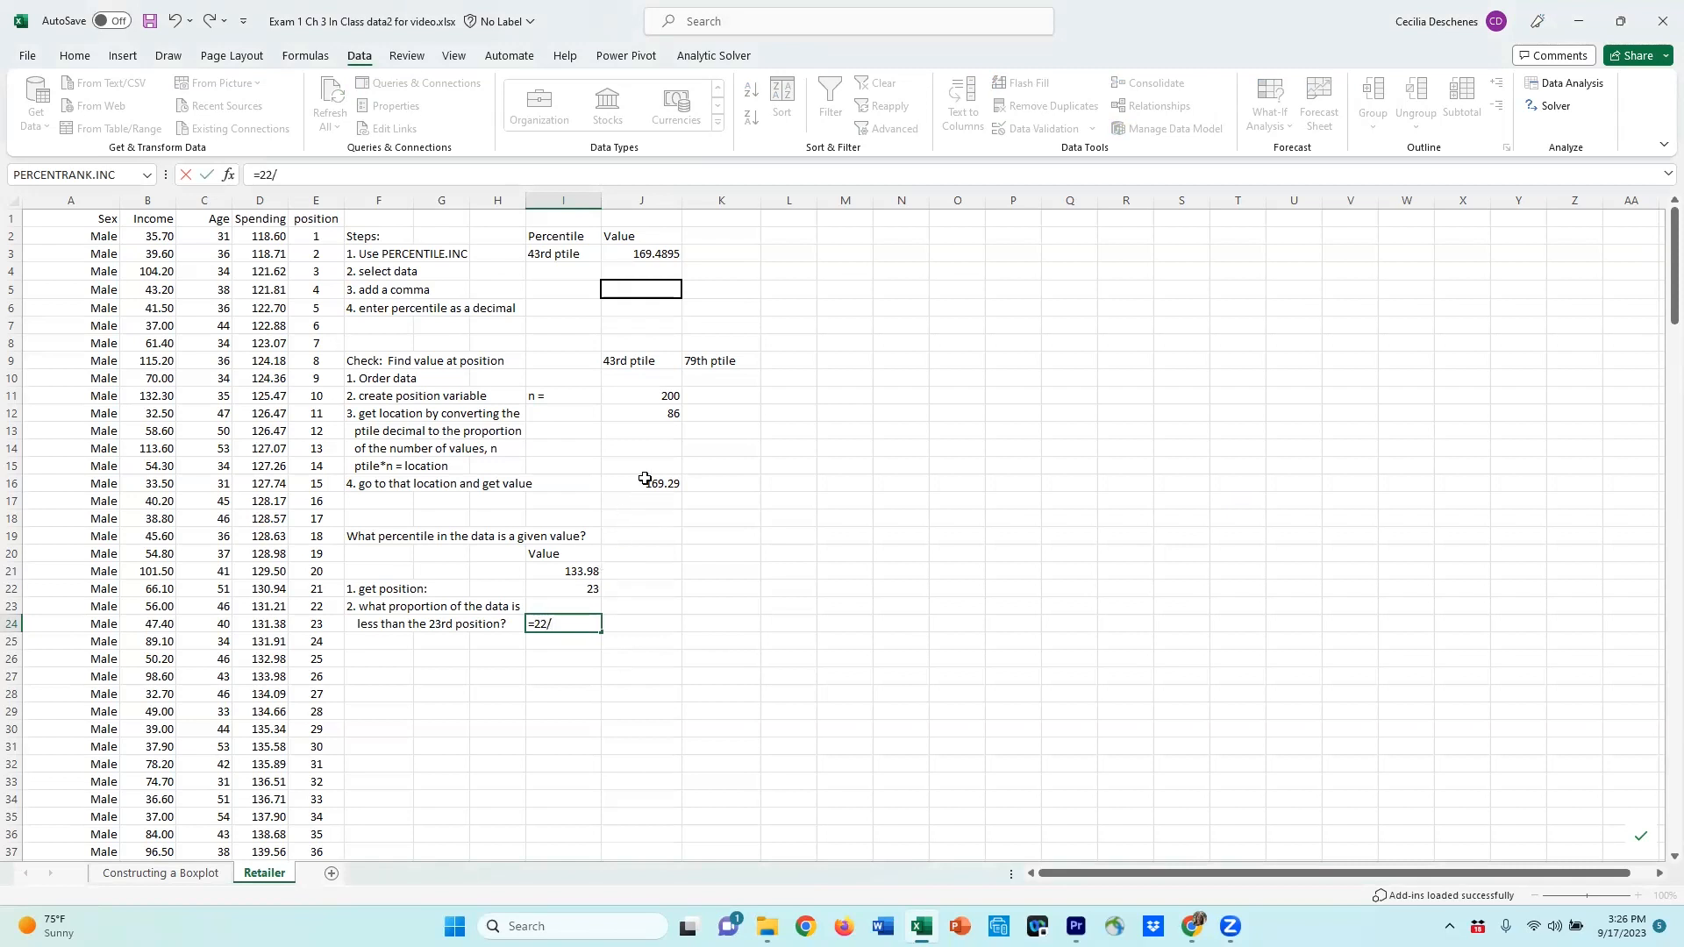
click(646, 393)
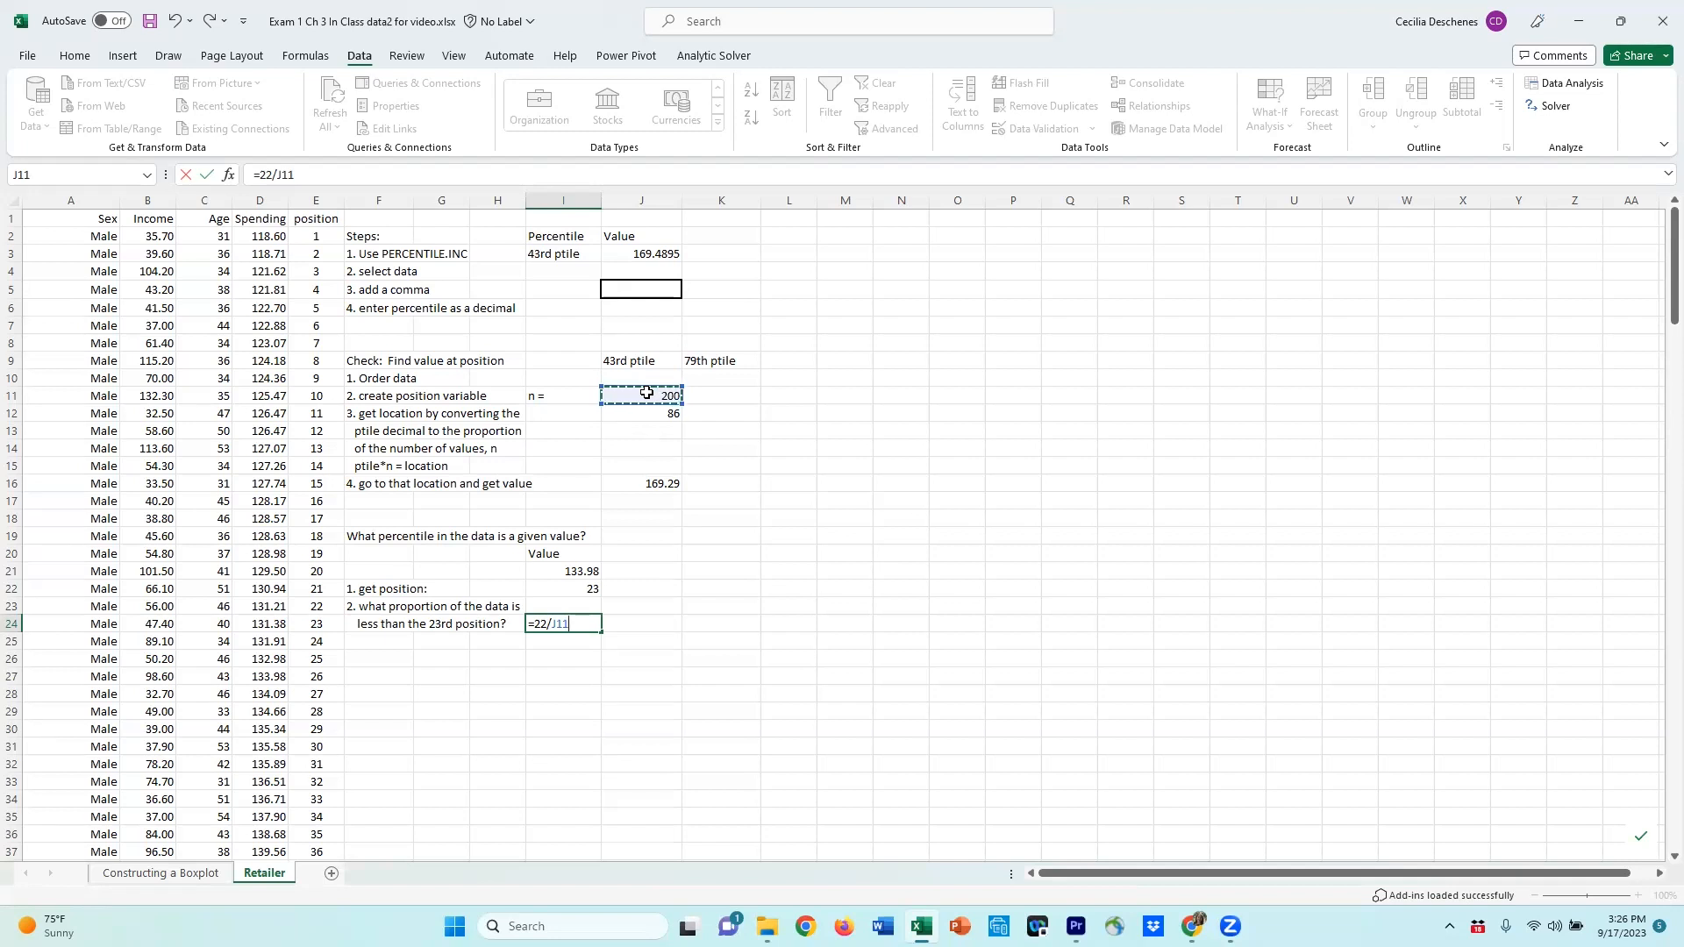
key(Return)
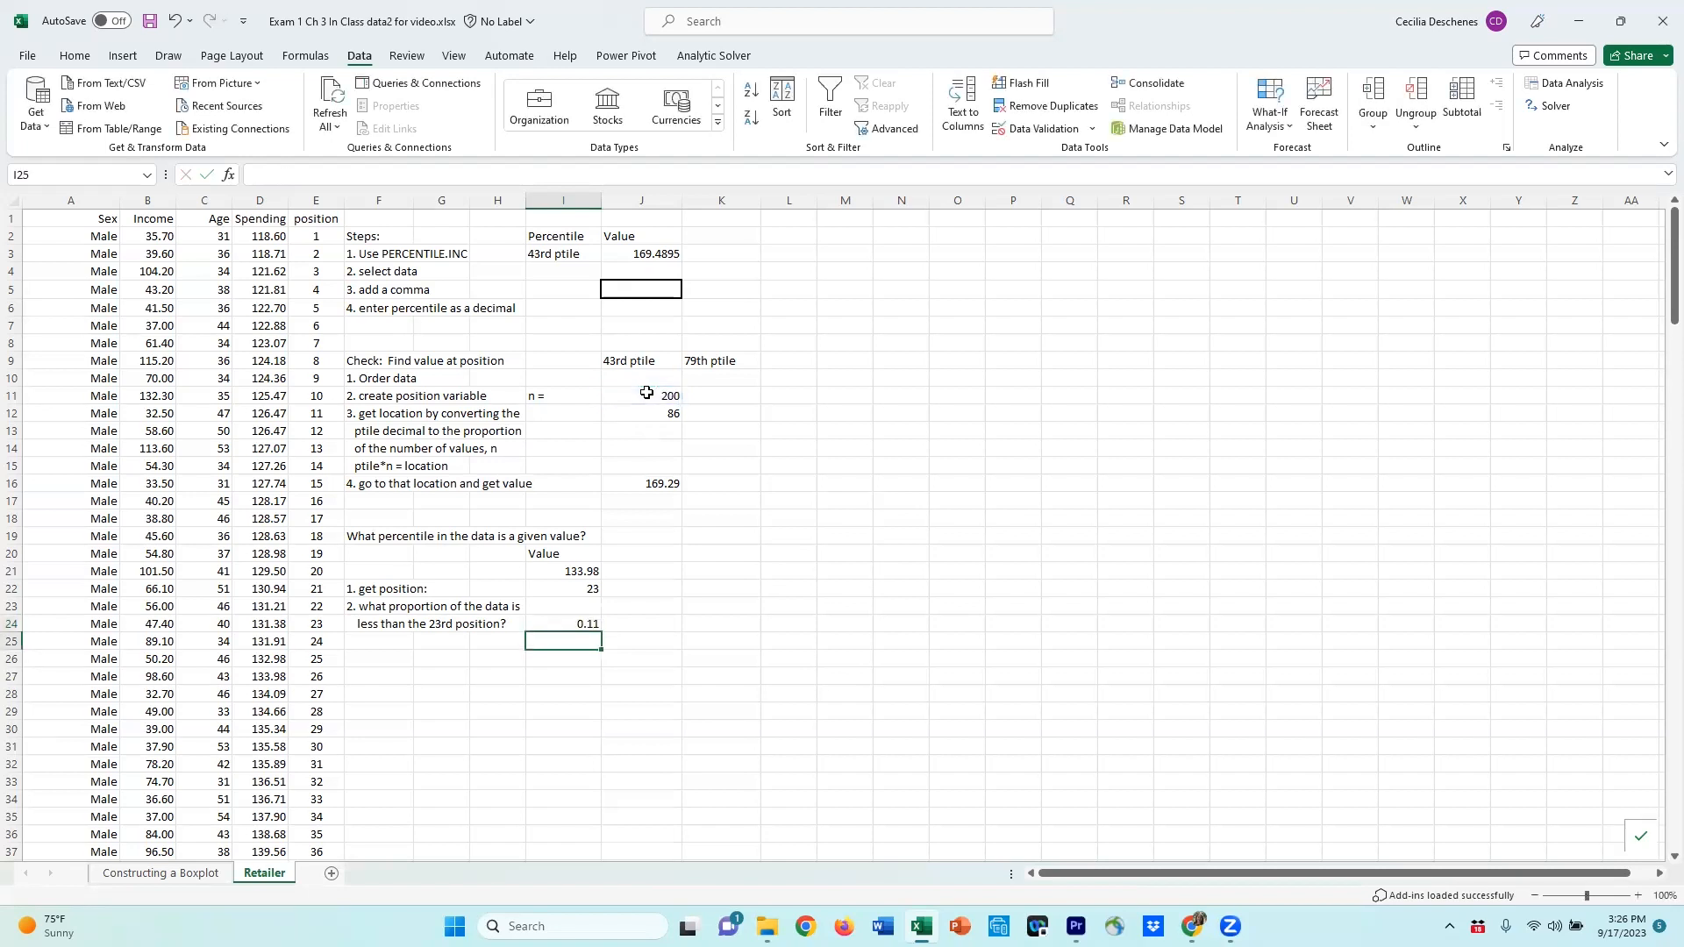
Step: Format the proportion cell as a percentage
click(562, 621)
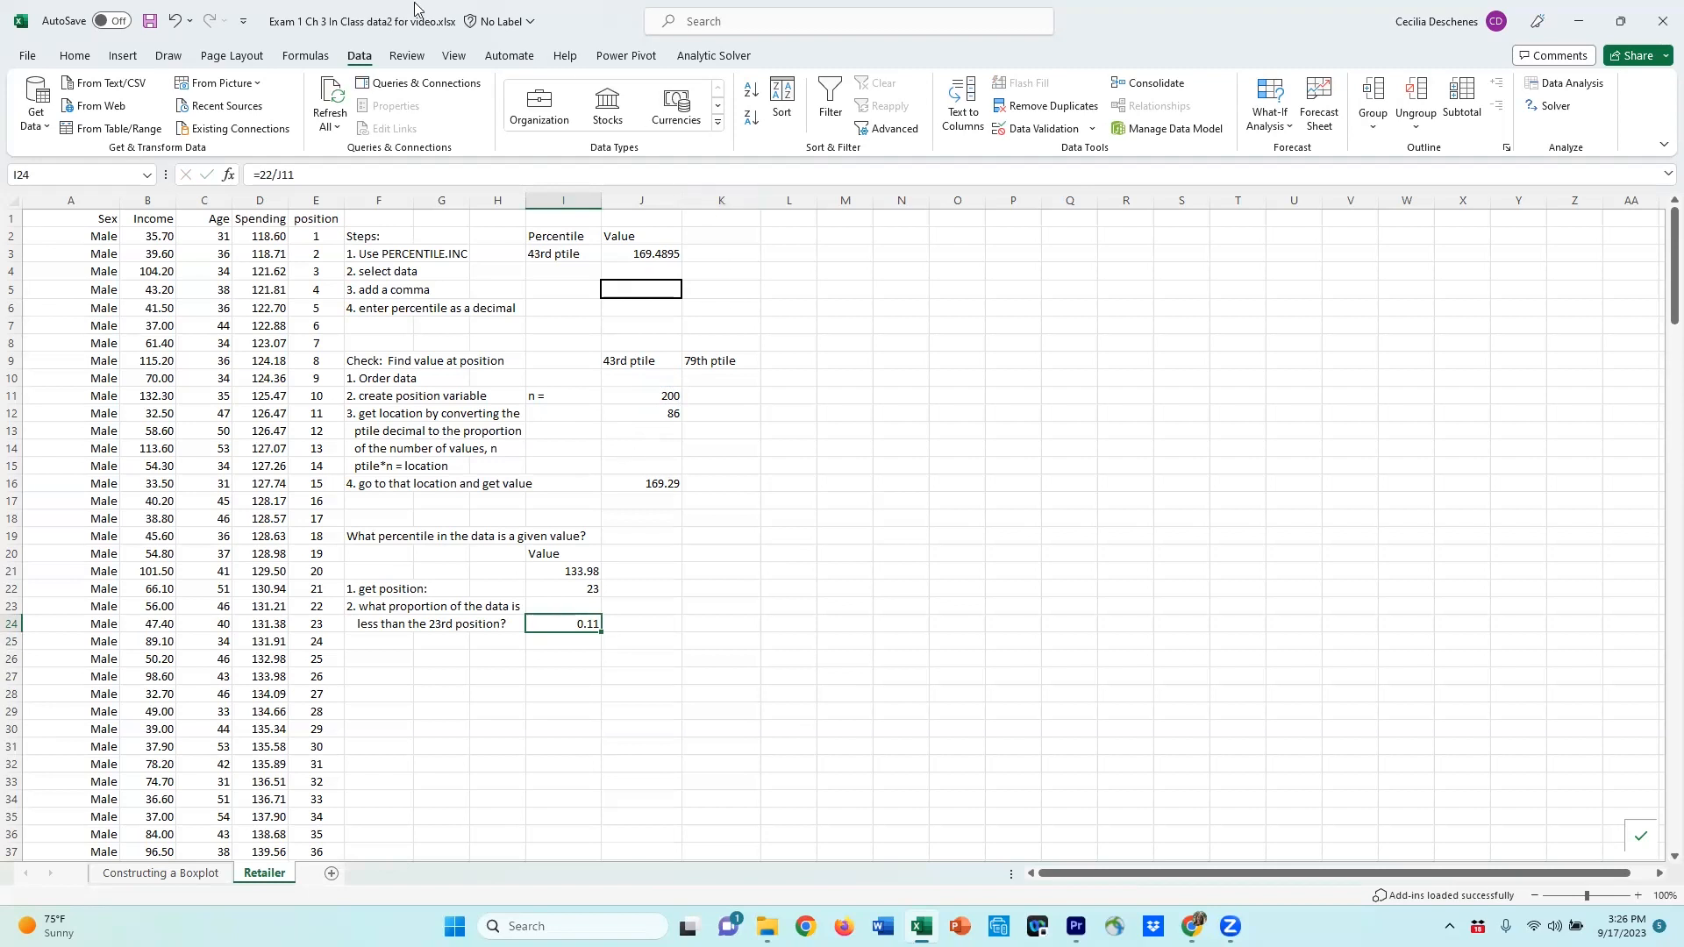
click(76, 56)
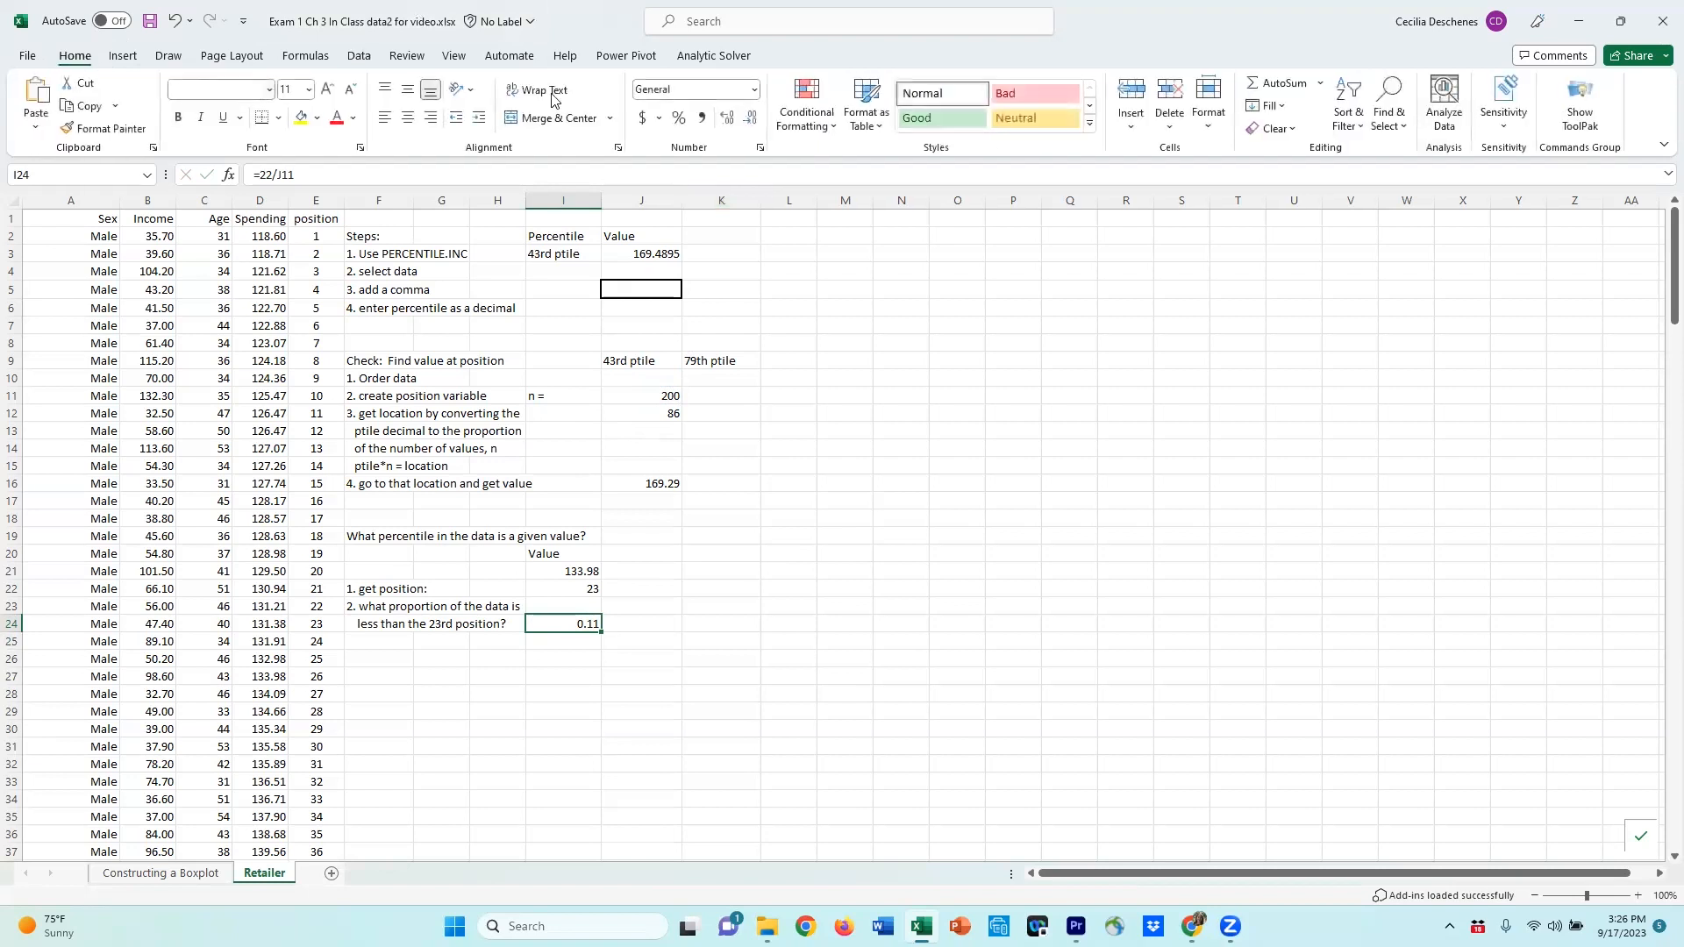
click(731, 125)
click(751, 119)
click(678, 120)
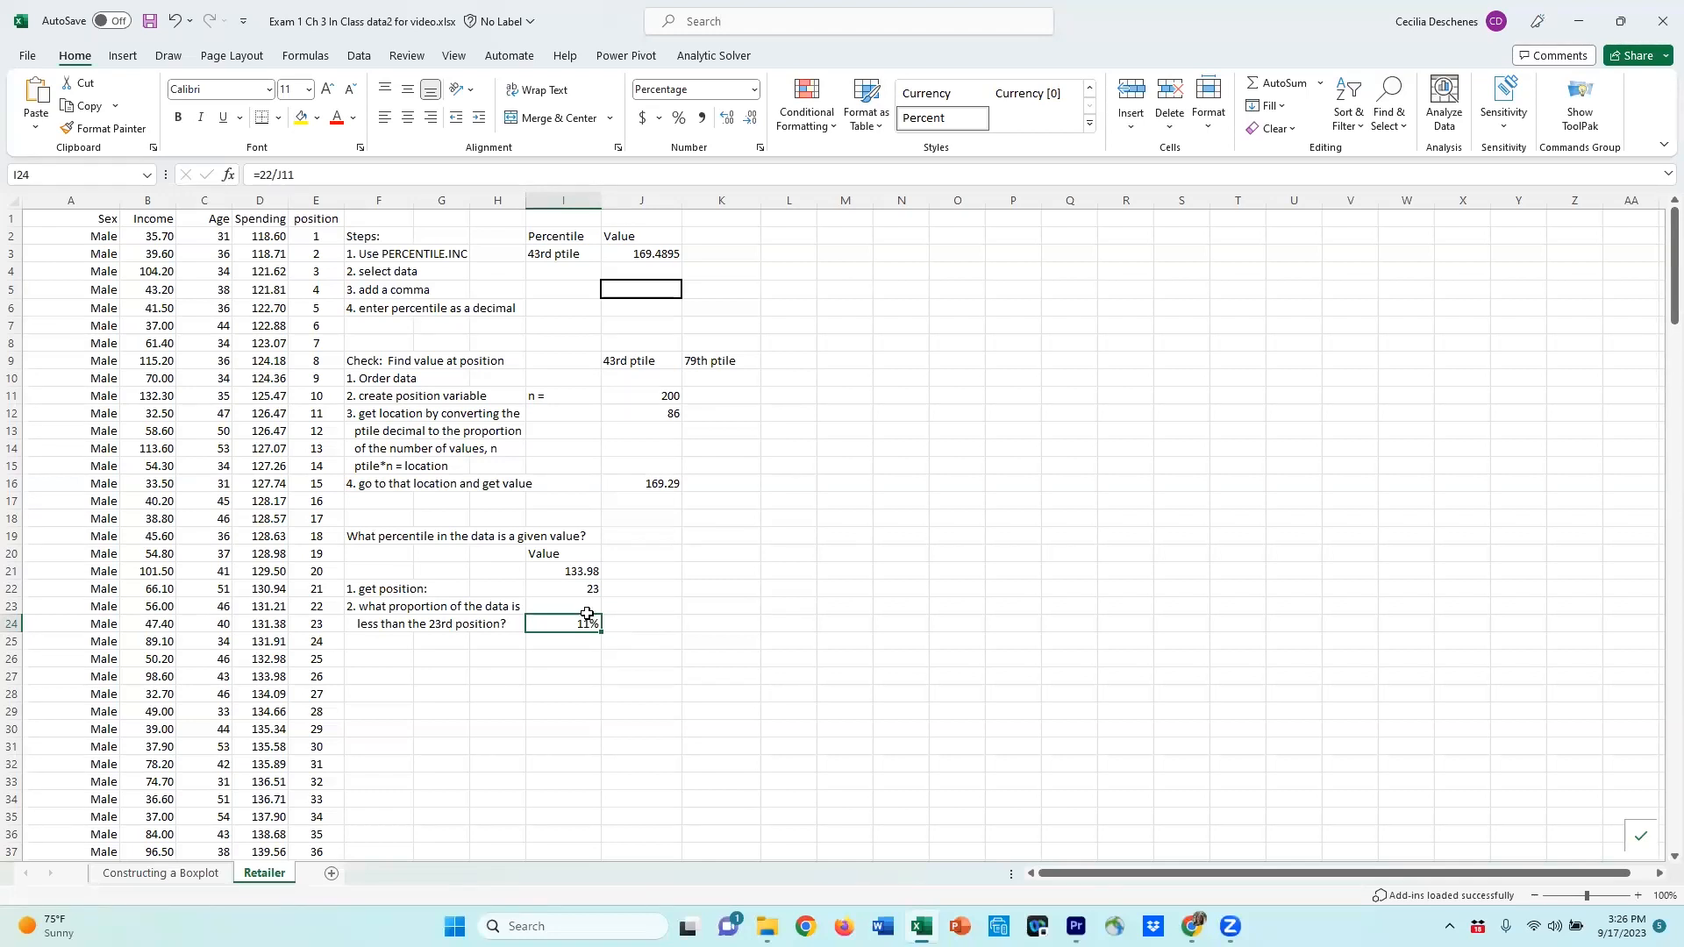
Step: Note the proportion's meaning as '11th percentile' beside the question's answer
click(579, 572)
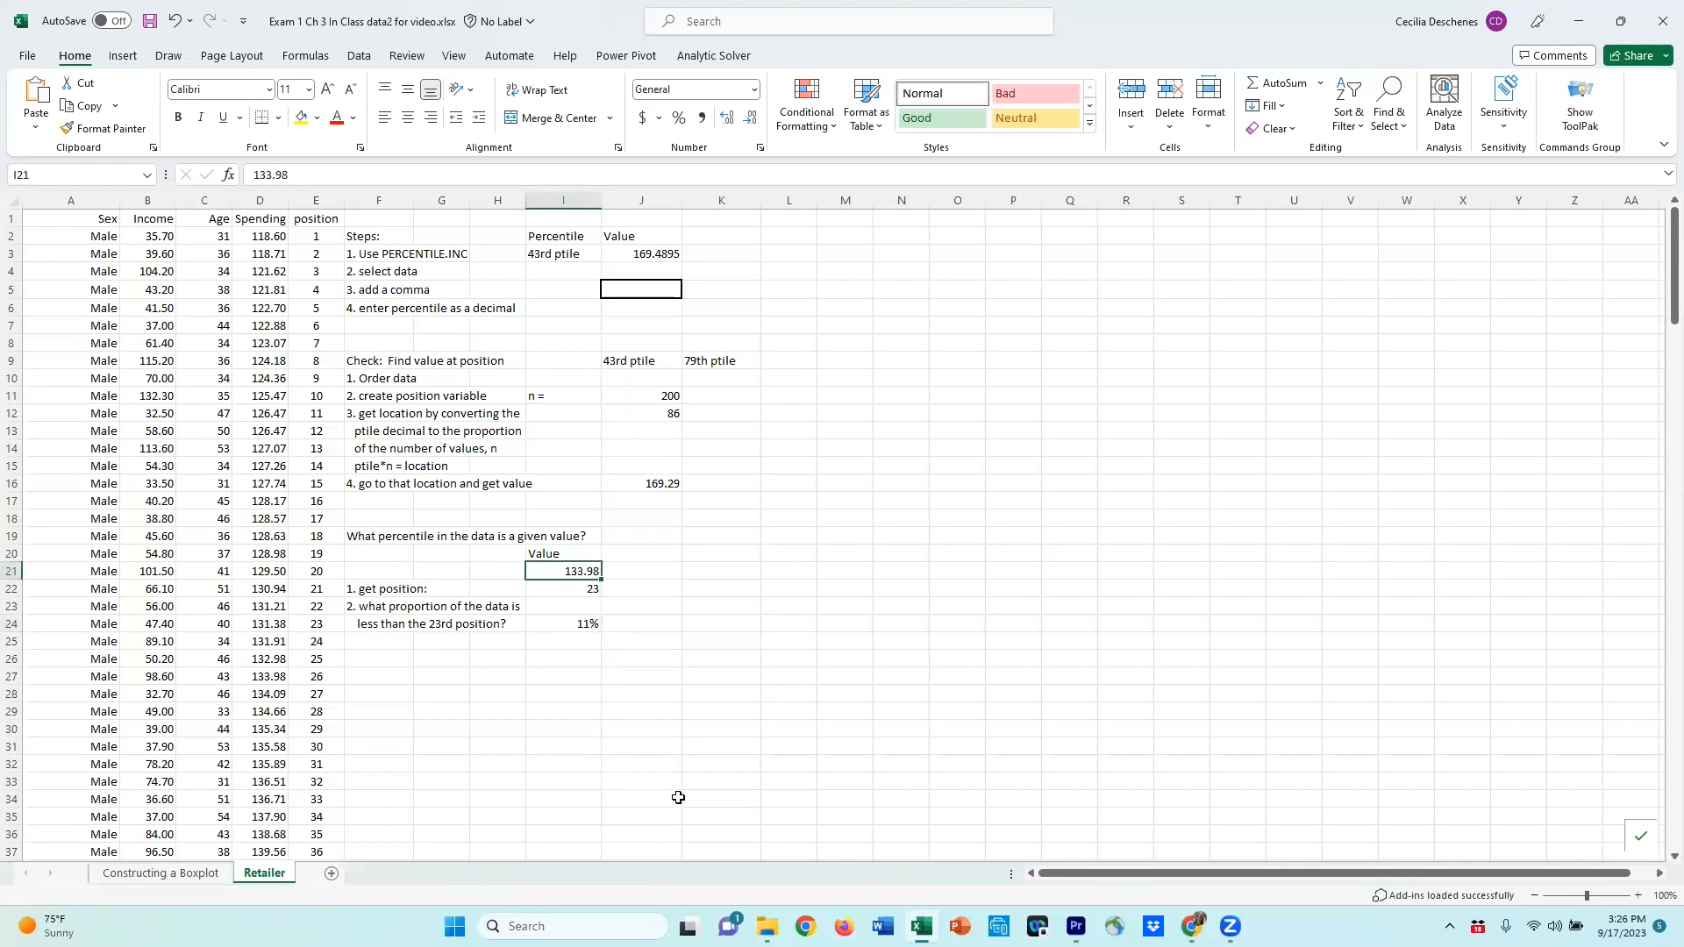
click(652, 626)
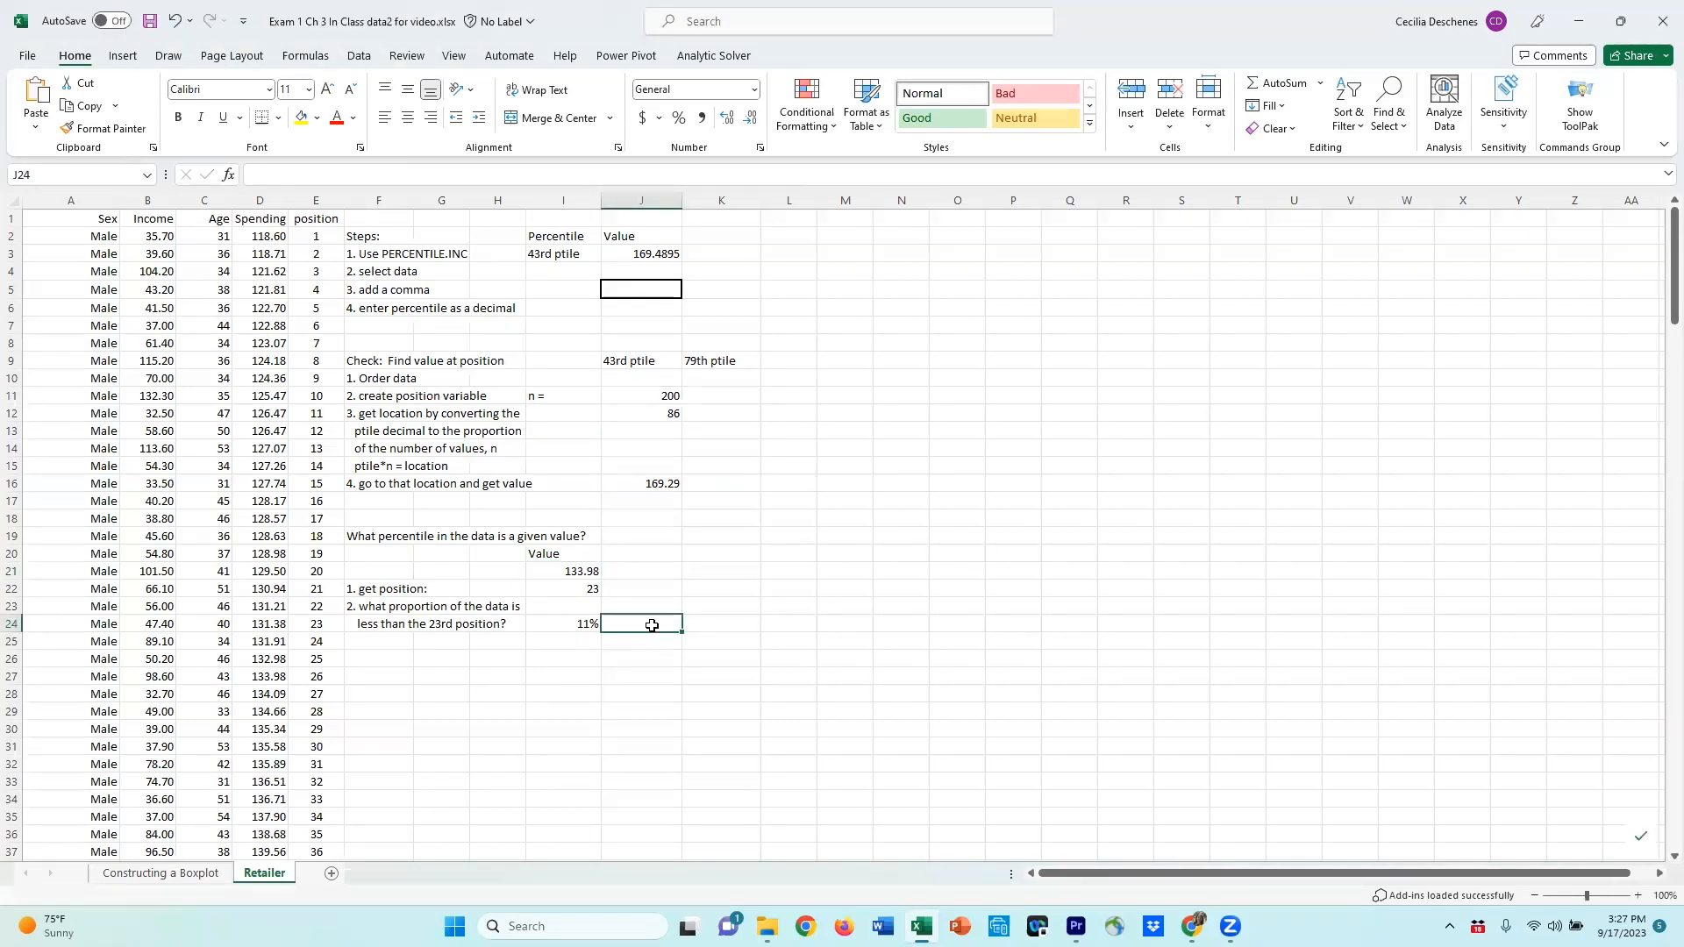
text(11ht)
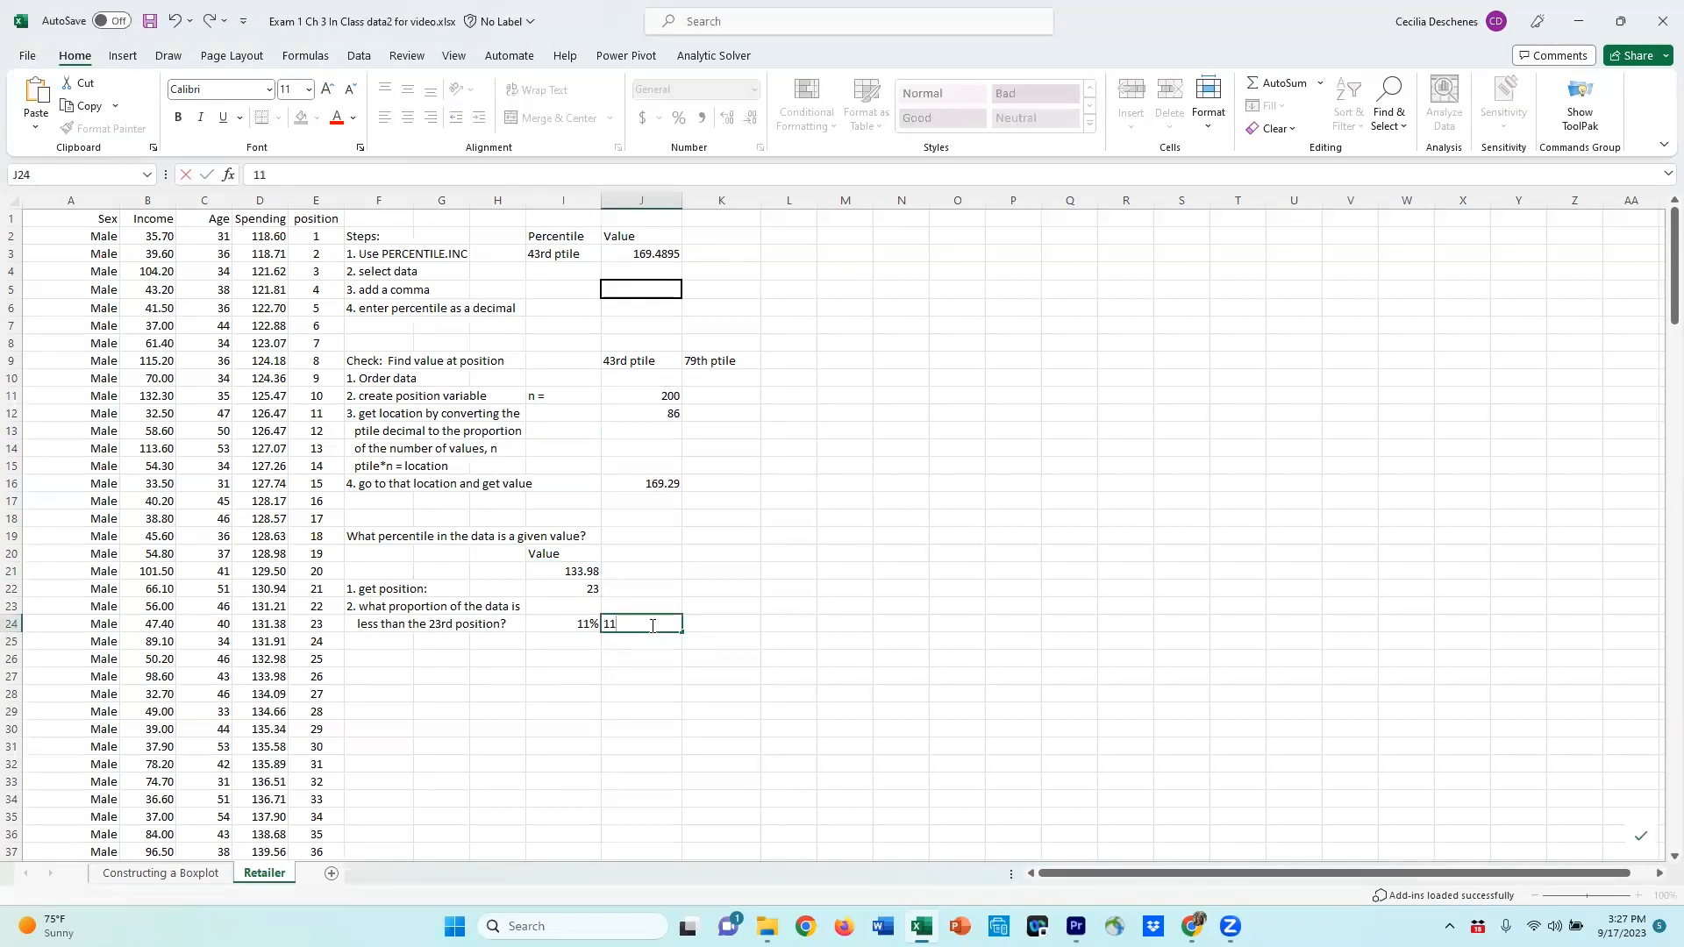
key(BackSpace)
key(BackSpace)
text(th percentile)
key(Left)
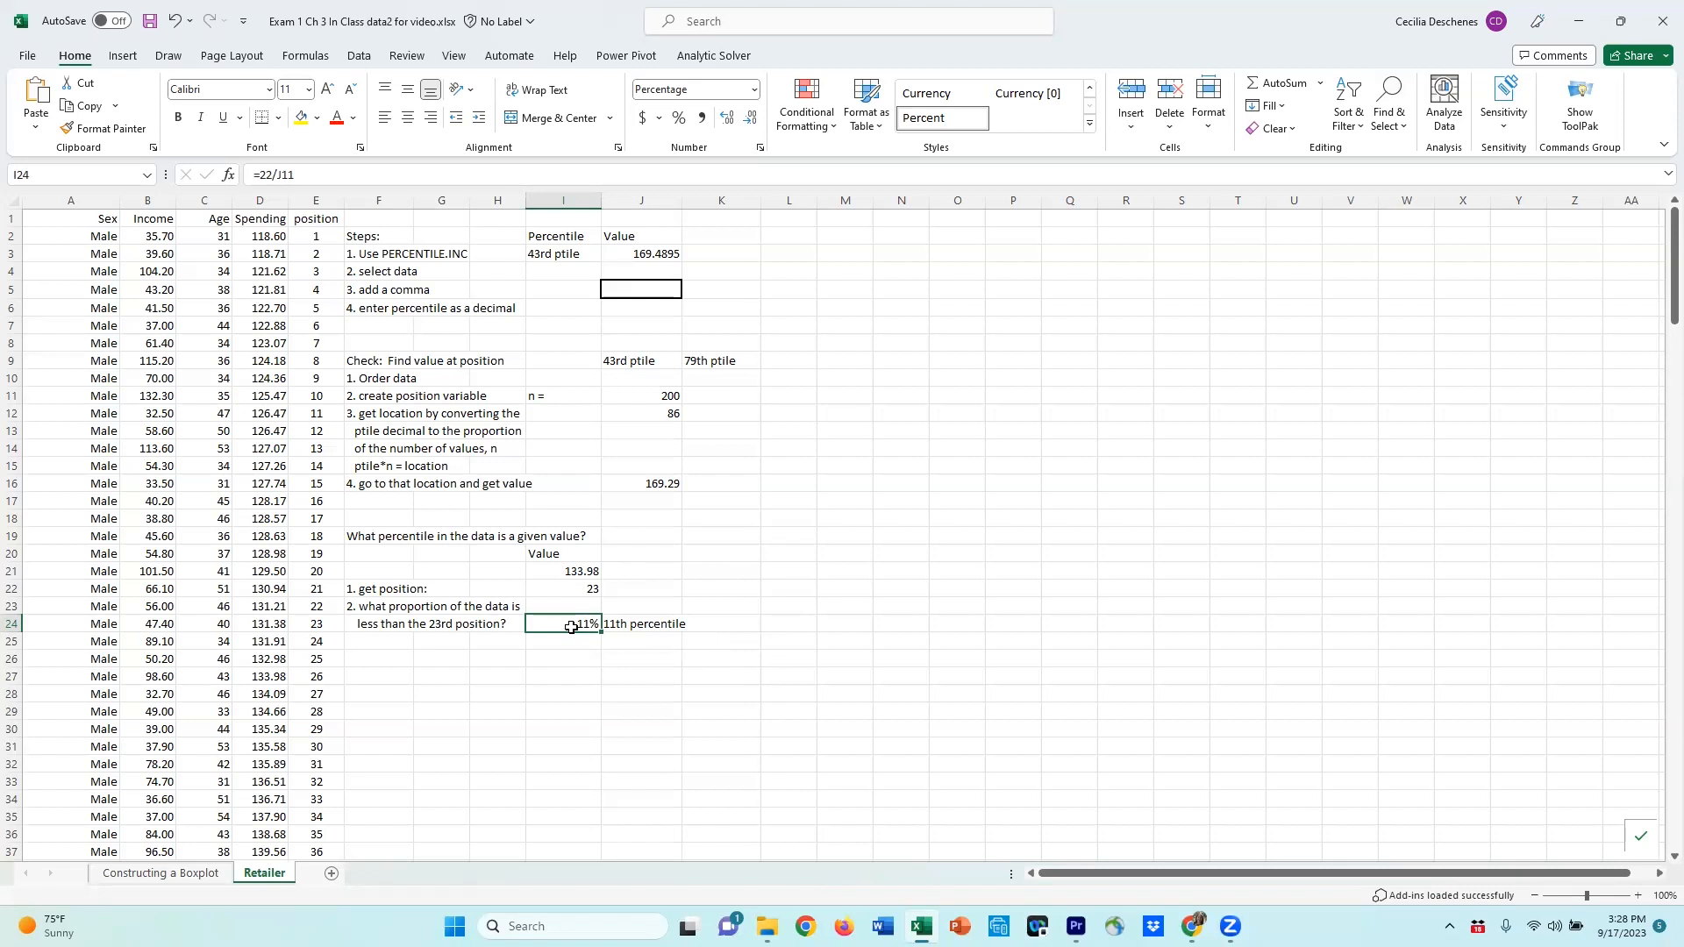
Step: Revise the proportion formula to subtract one from the position cell before dividing by n
click(275, 175)
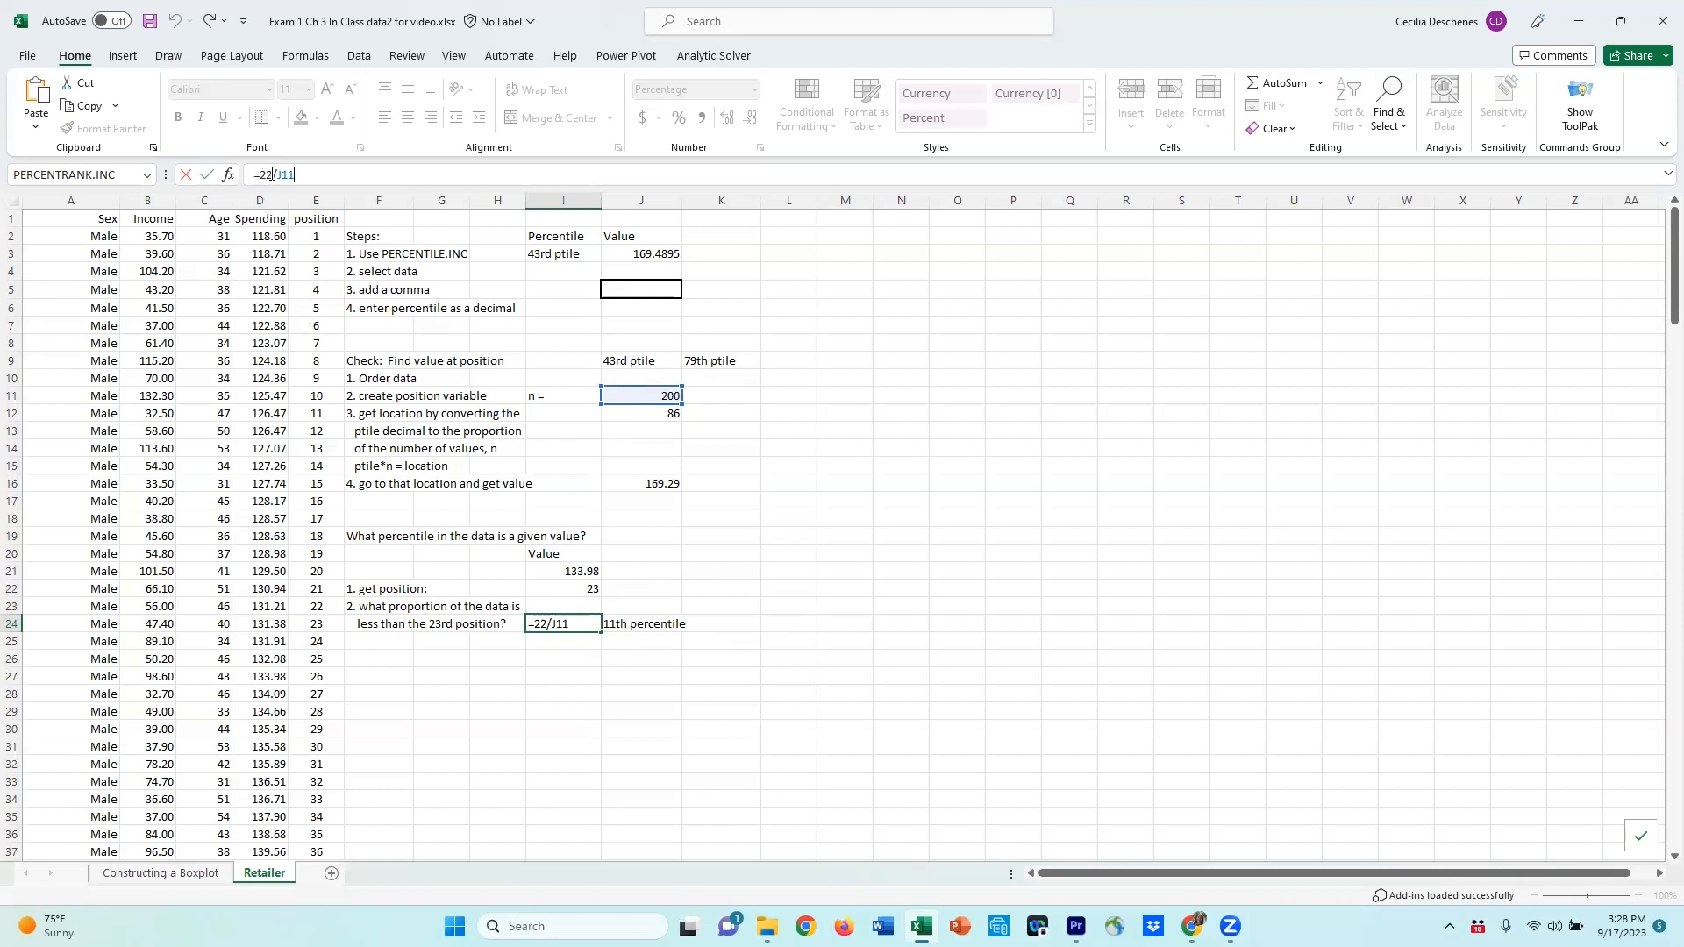
click(271, 174)
key(BackSpace)
key(BackSpace)
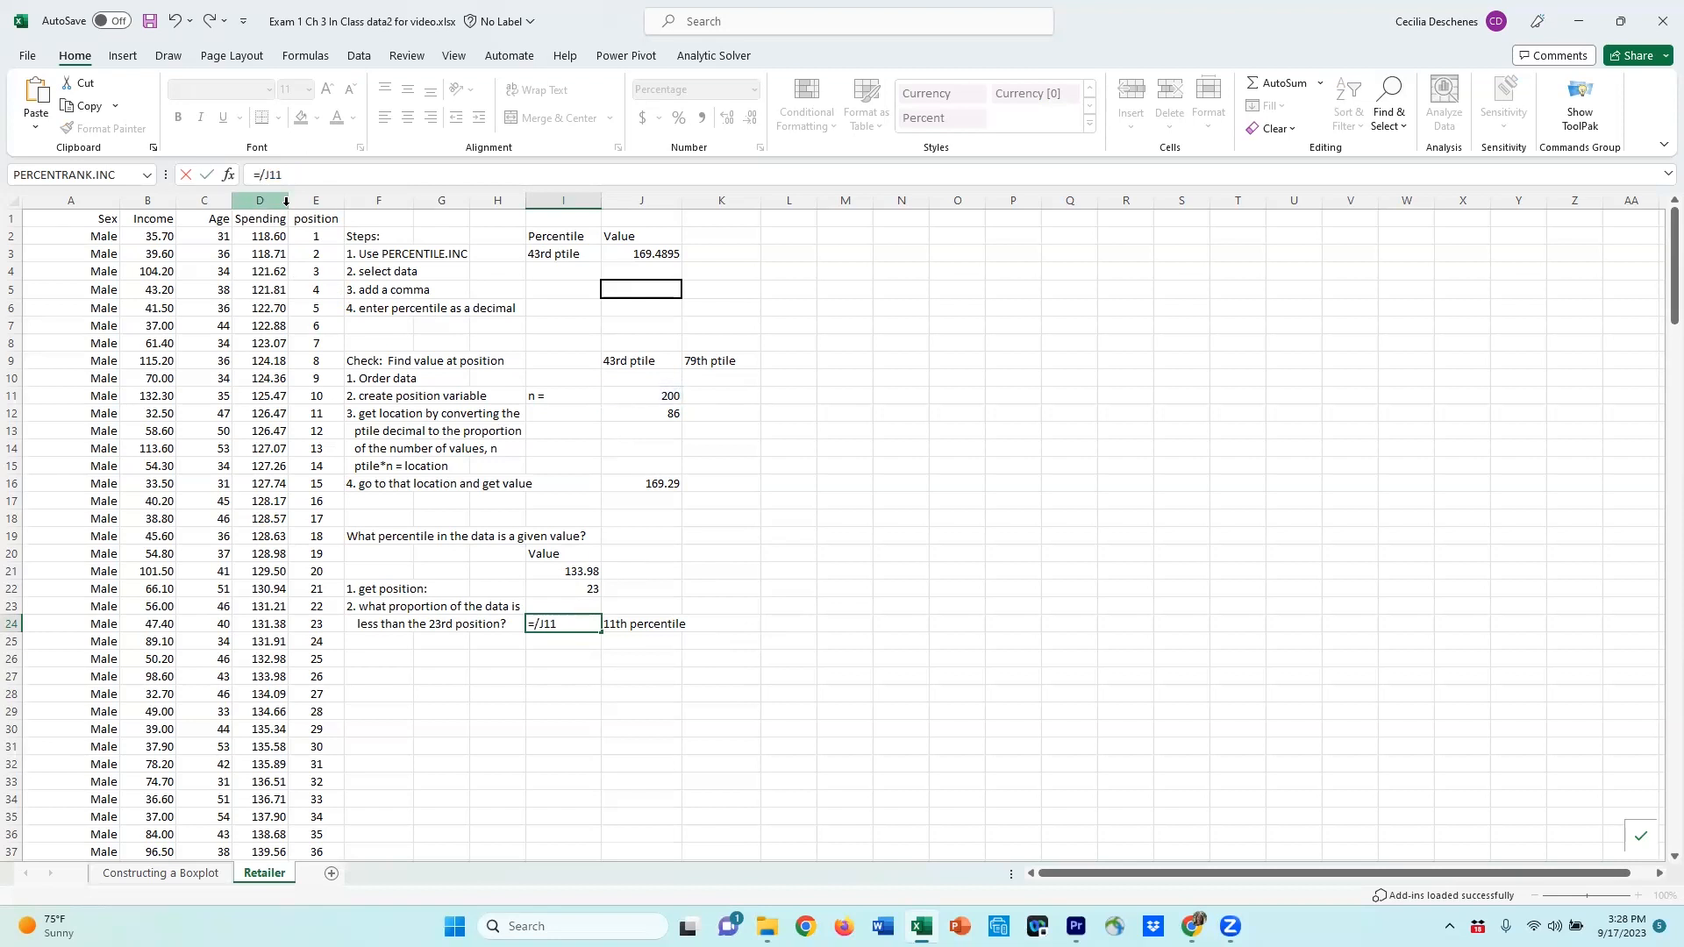
text((   ))
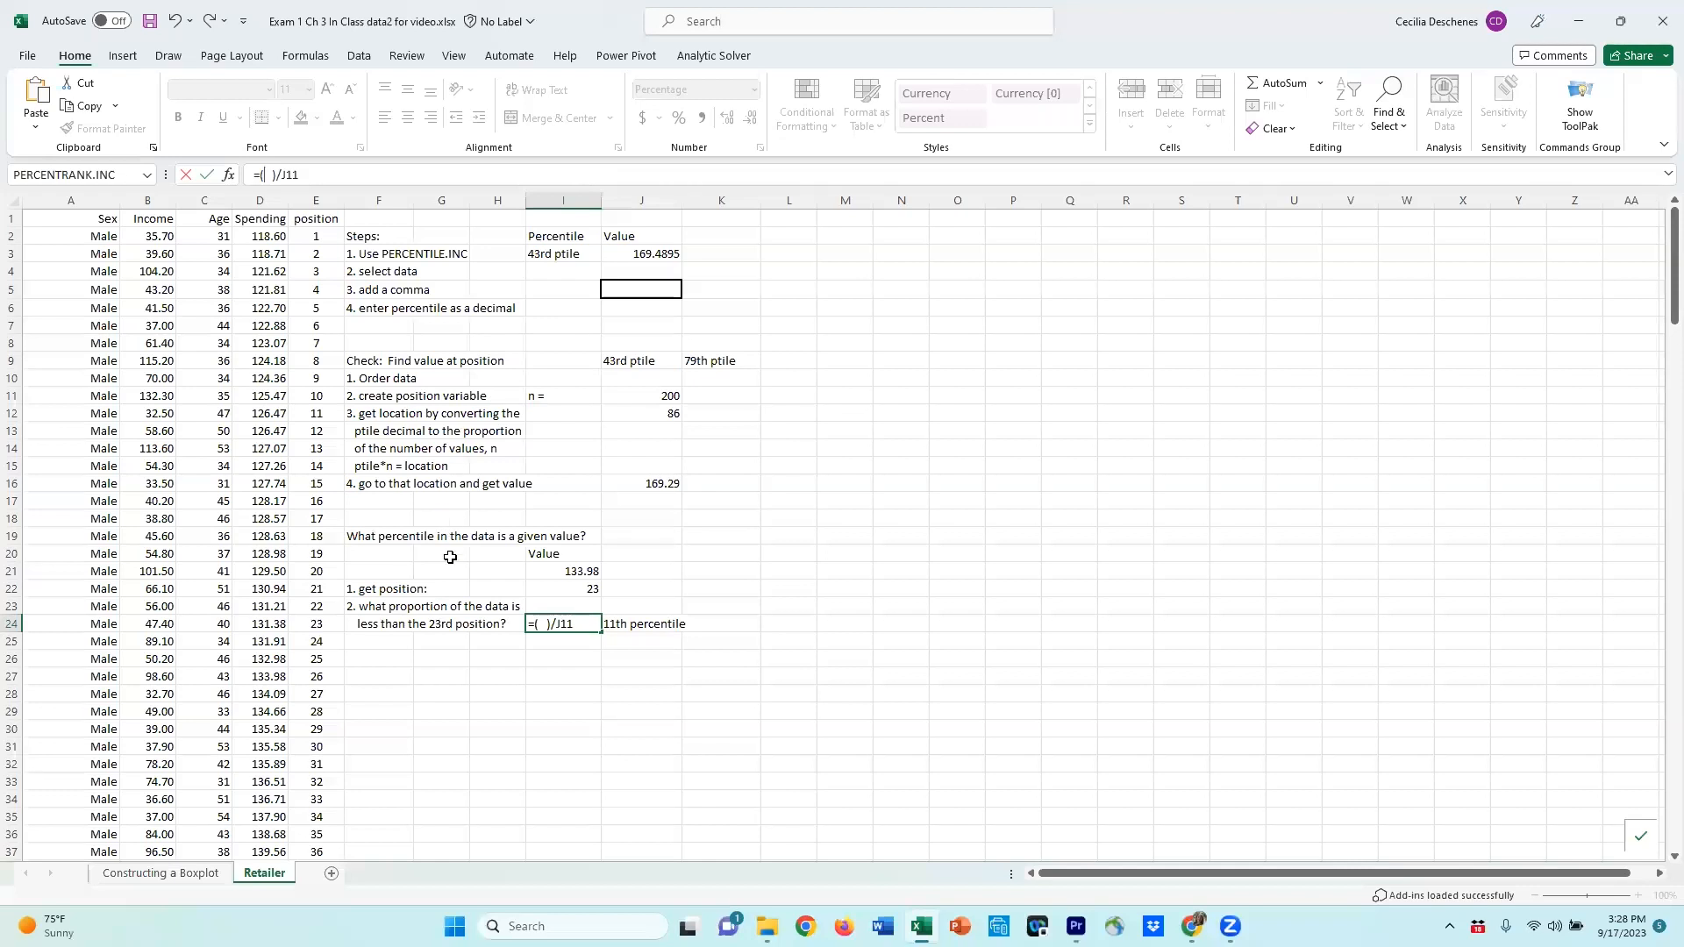
click(576, 588)
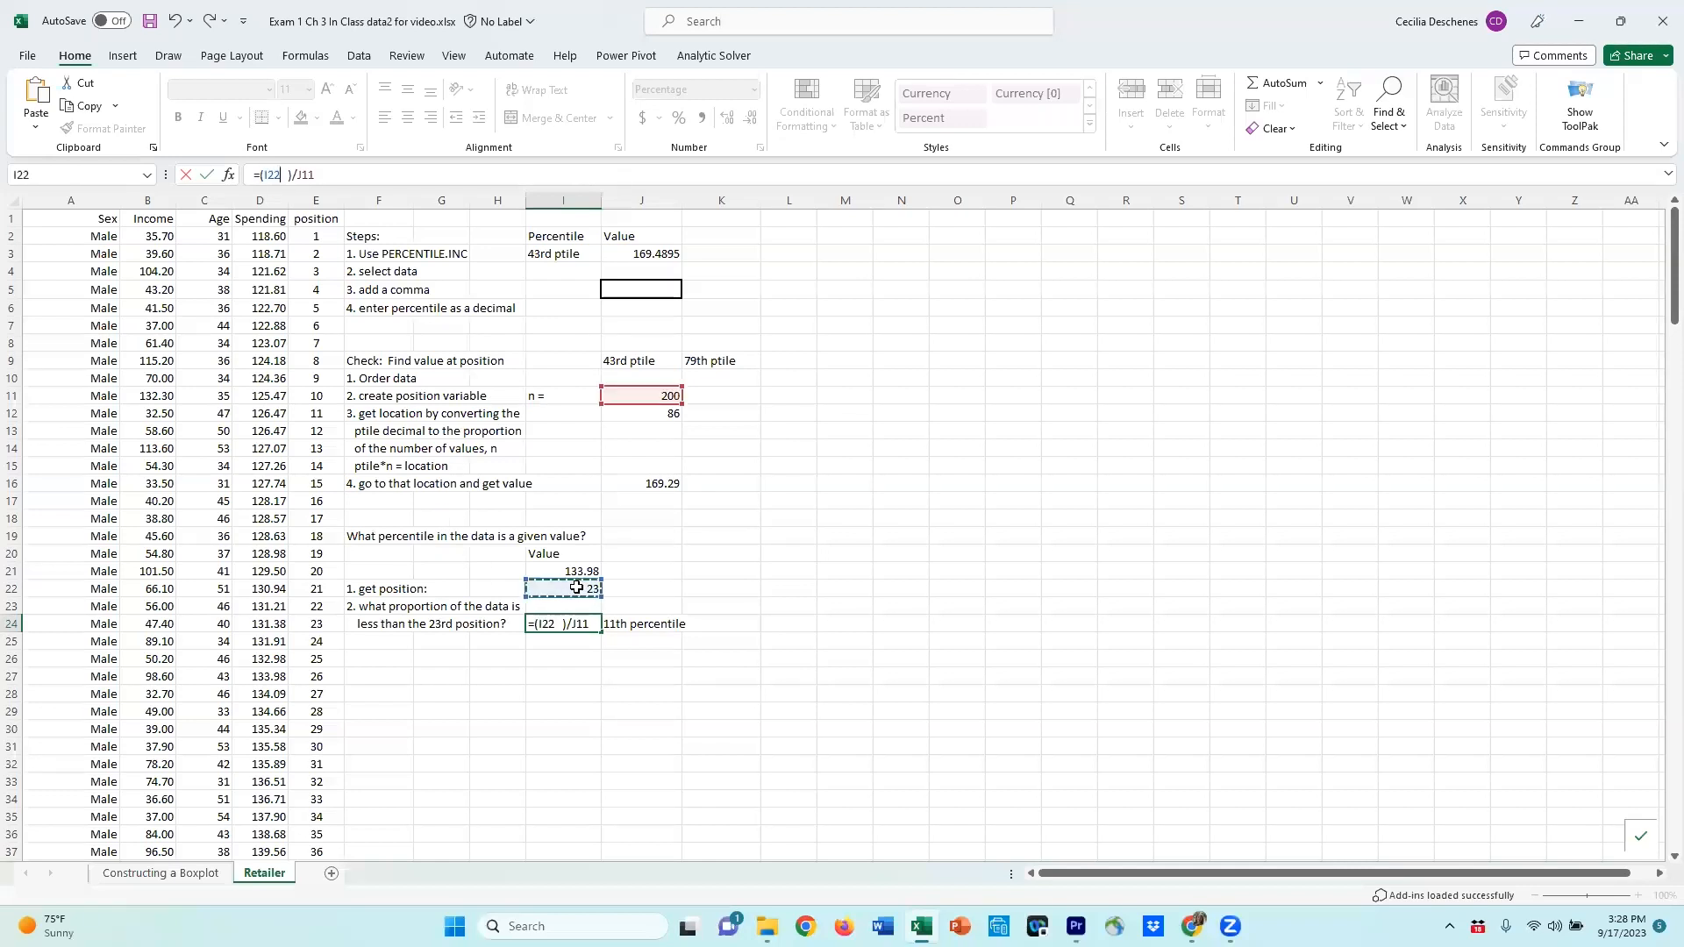
text(-1)
key(Delete)
key(Return)
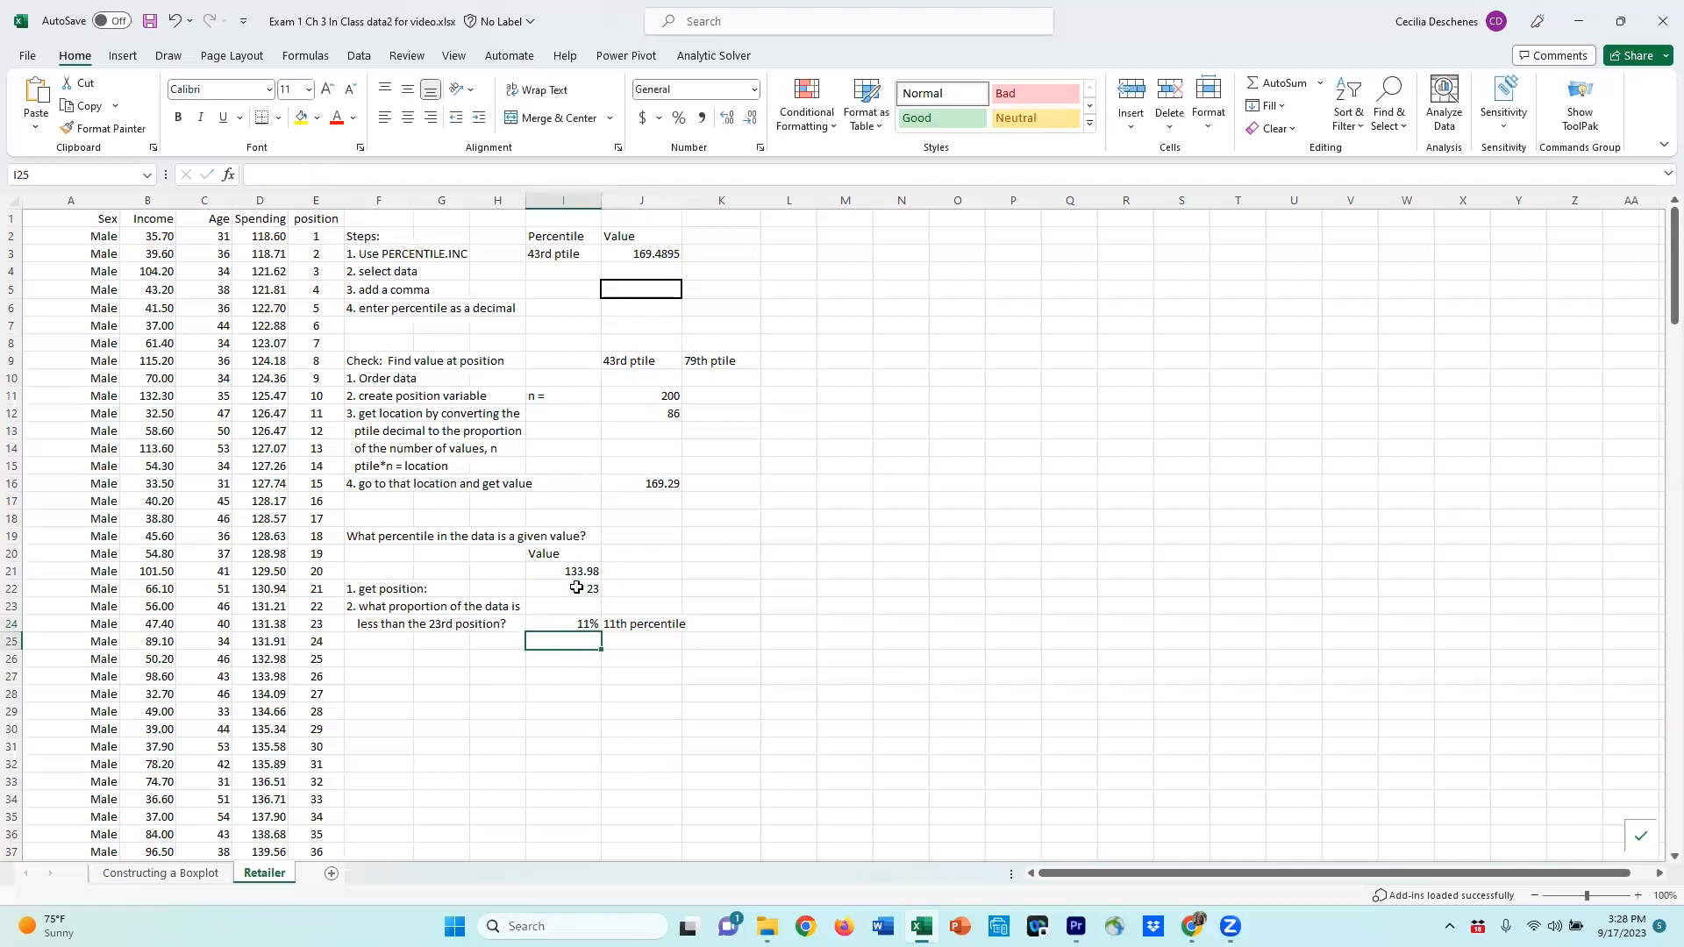
Step: Try to enter a PERCENTRANK function for the given value below the percentile note
click(566, 590)
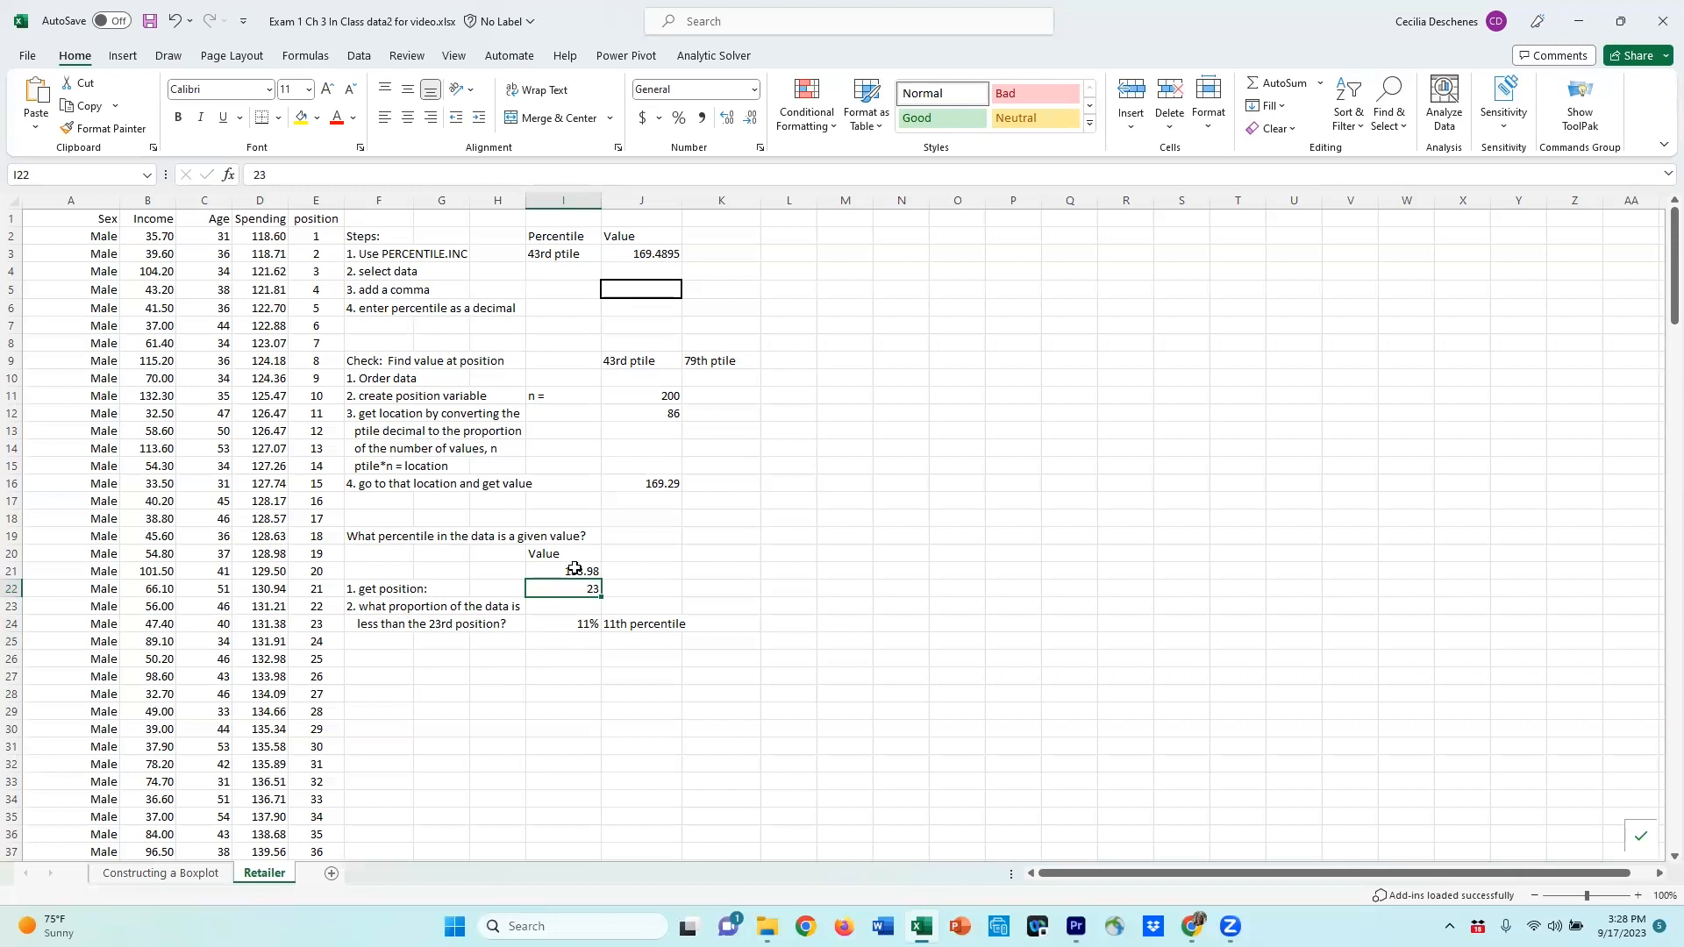
click(568, 626)
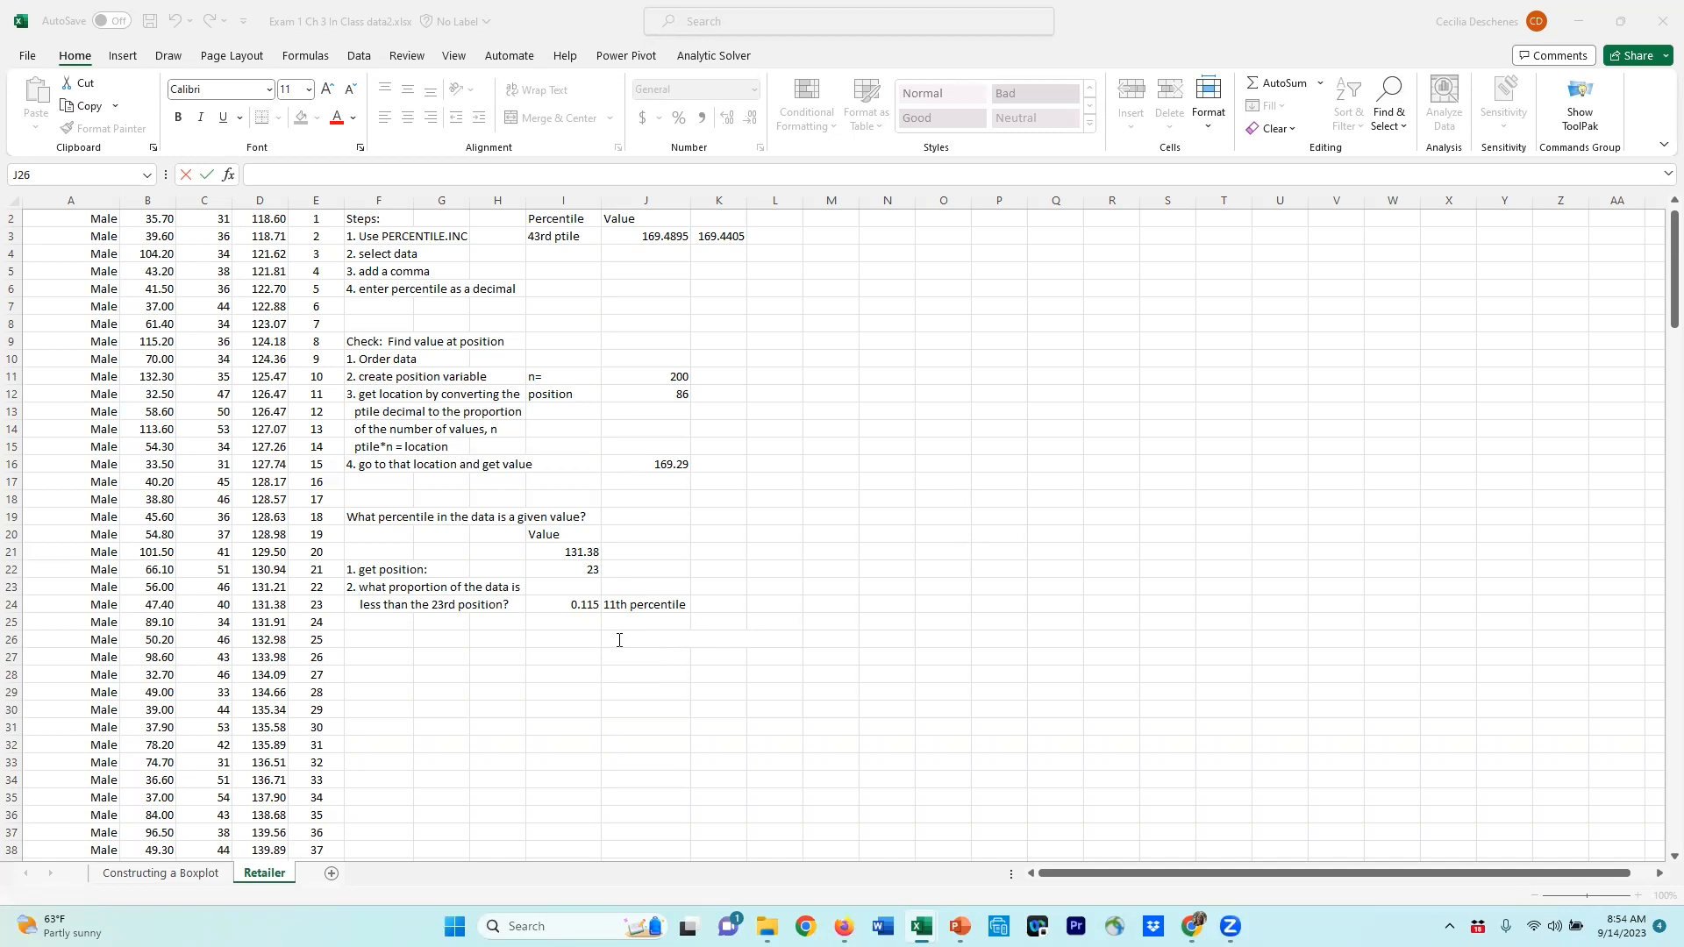
click(617, 641)
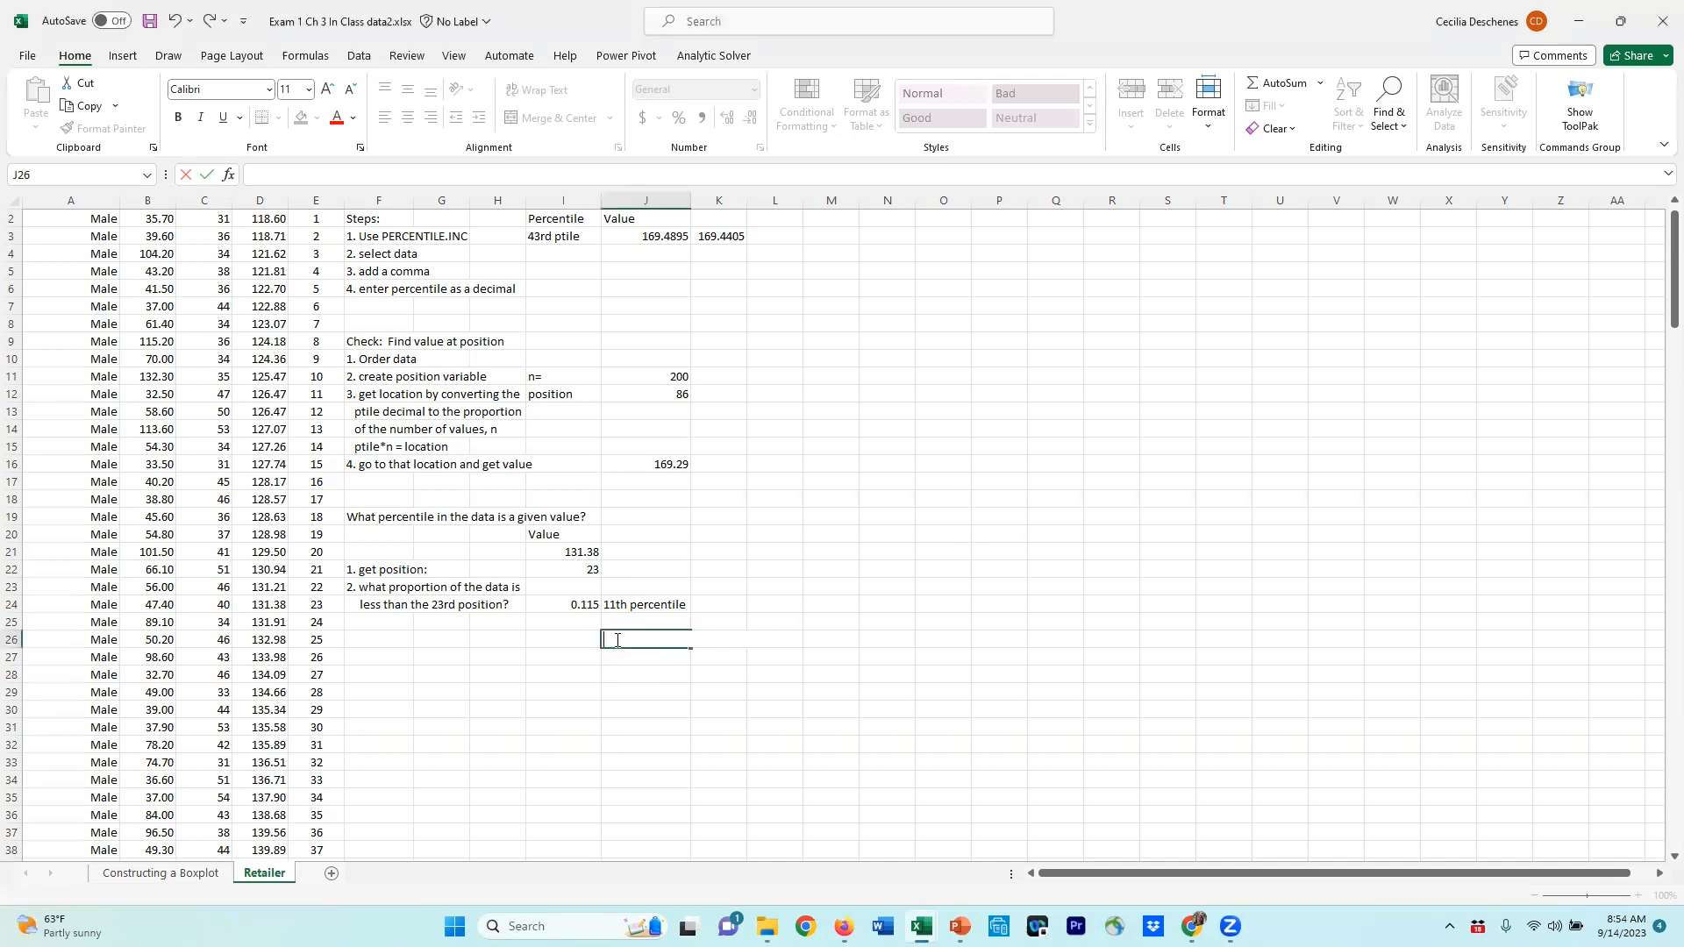
text(=percentr)
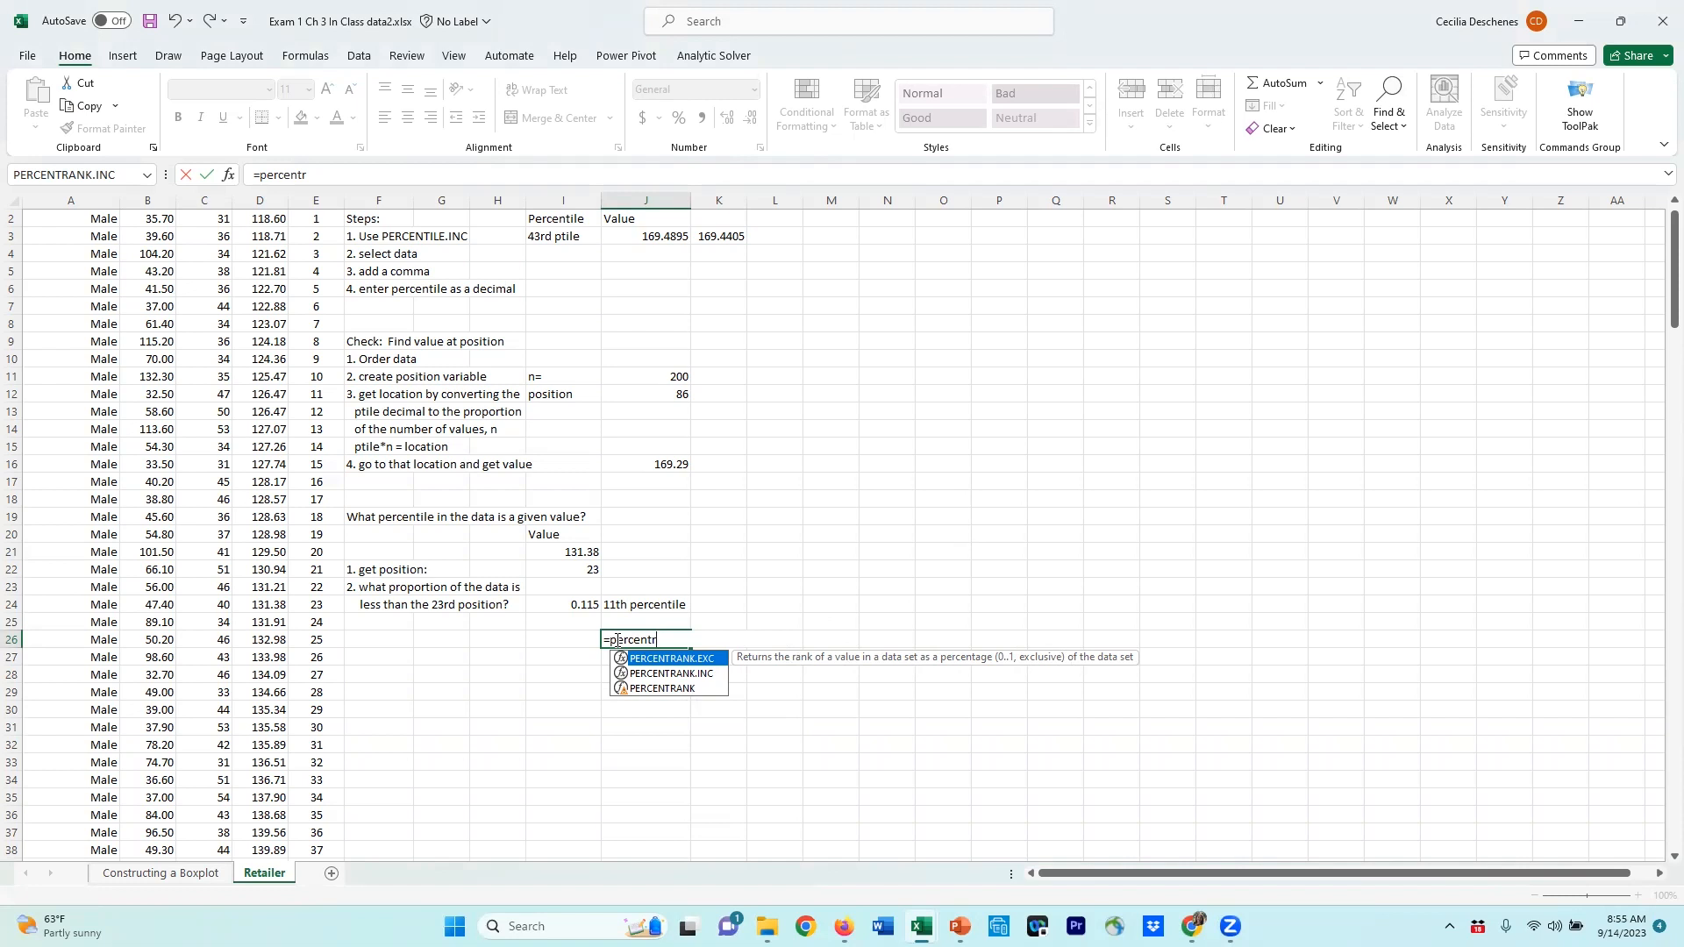
key(Down)
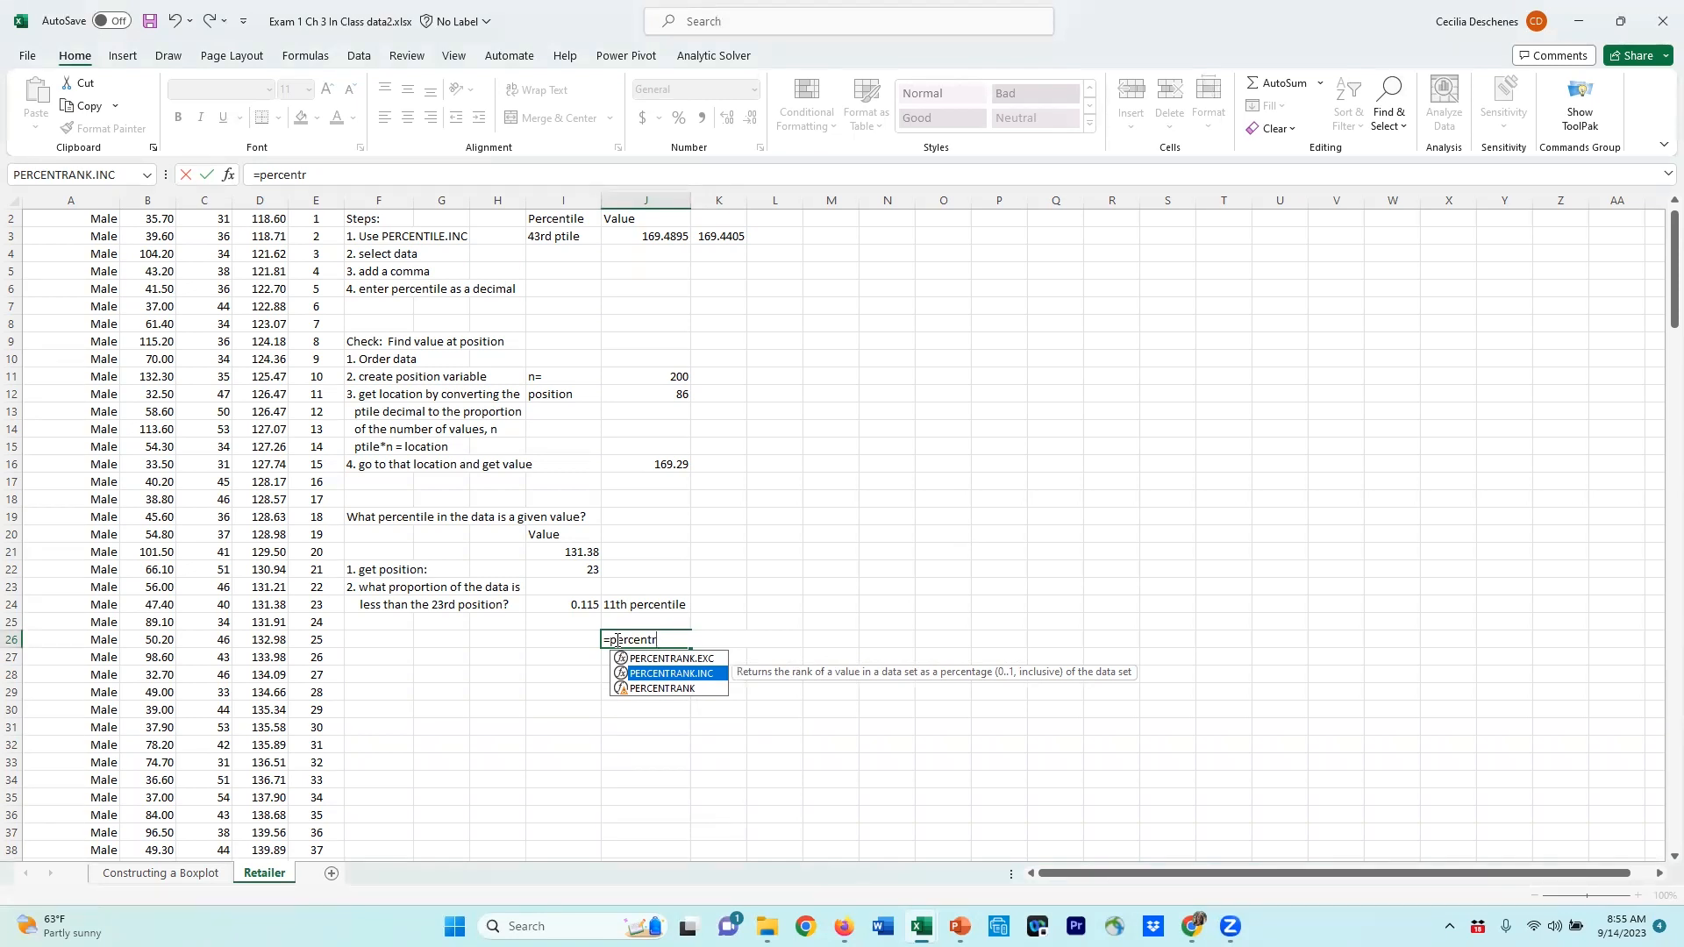
key(Return)
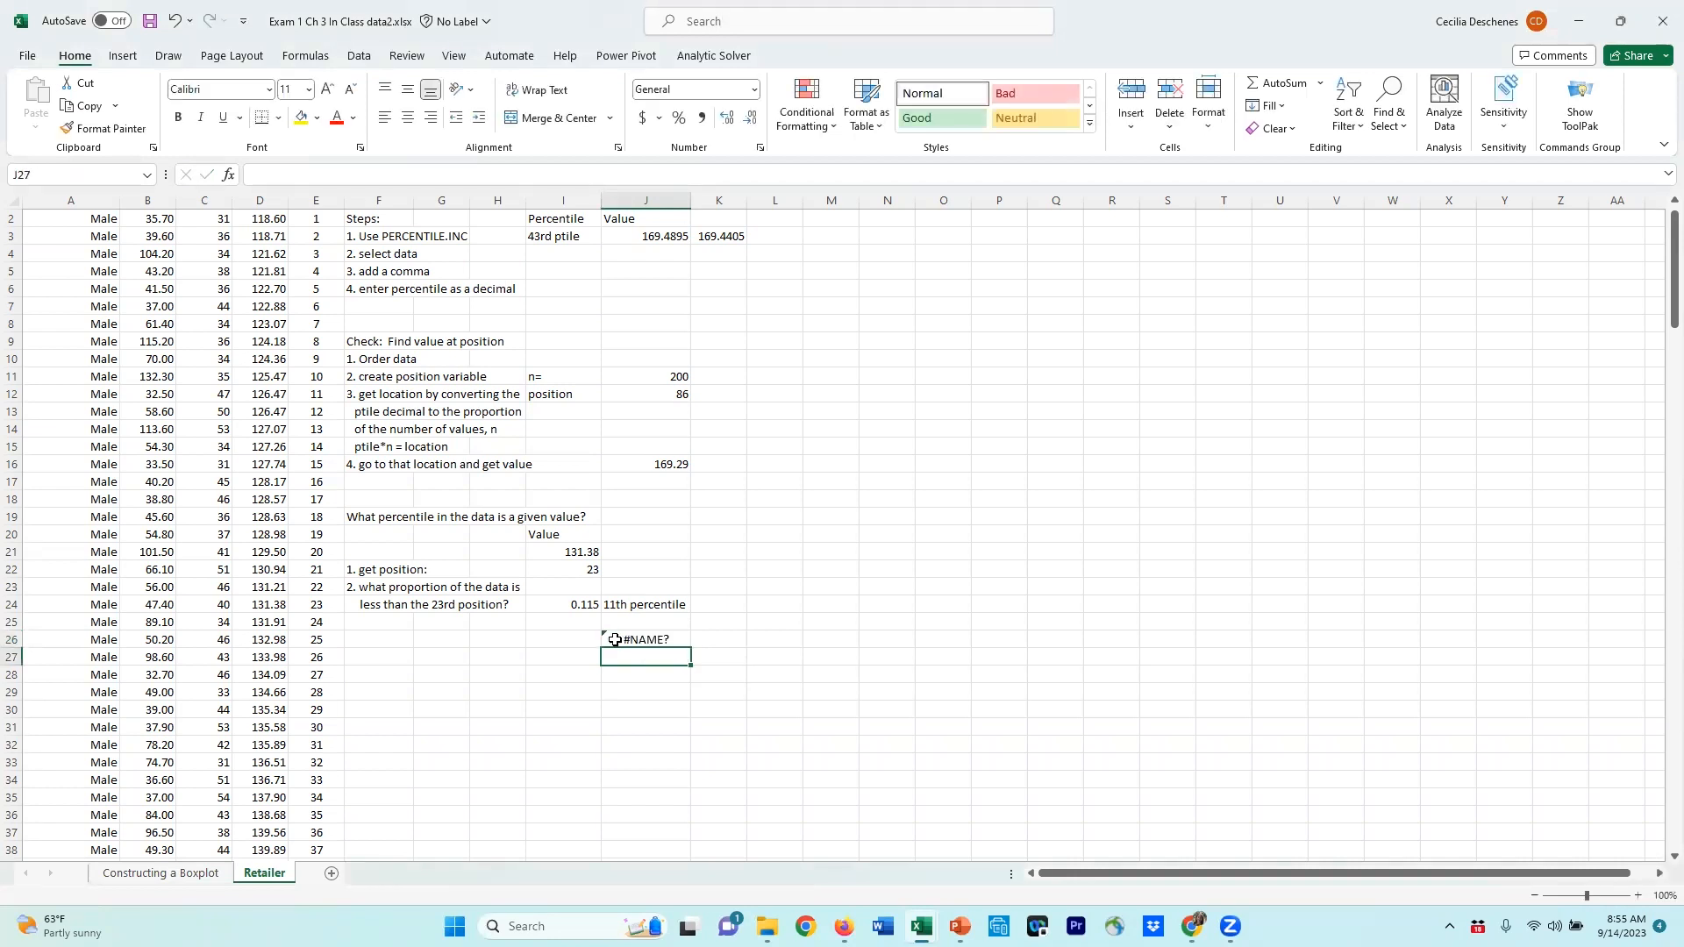
Step: Enter PERCENTRANK.INC there, using the Spending range D2:D201 as the array and the given value cell as x
click(615, 640)
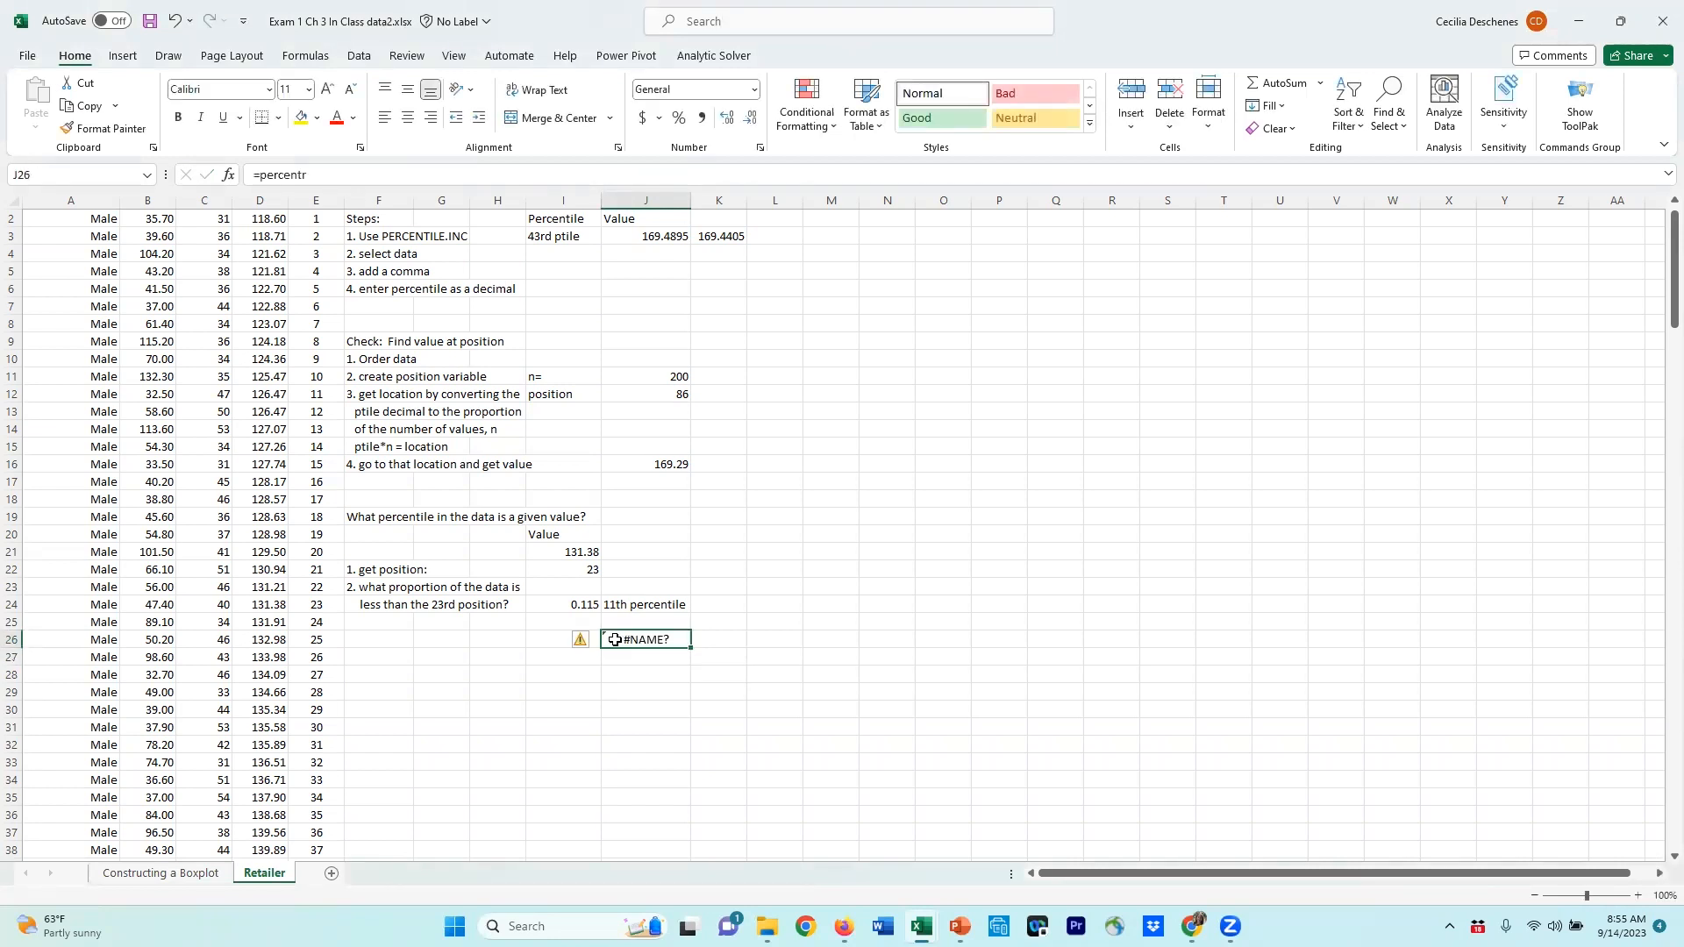
text(=prec)
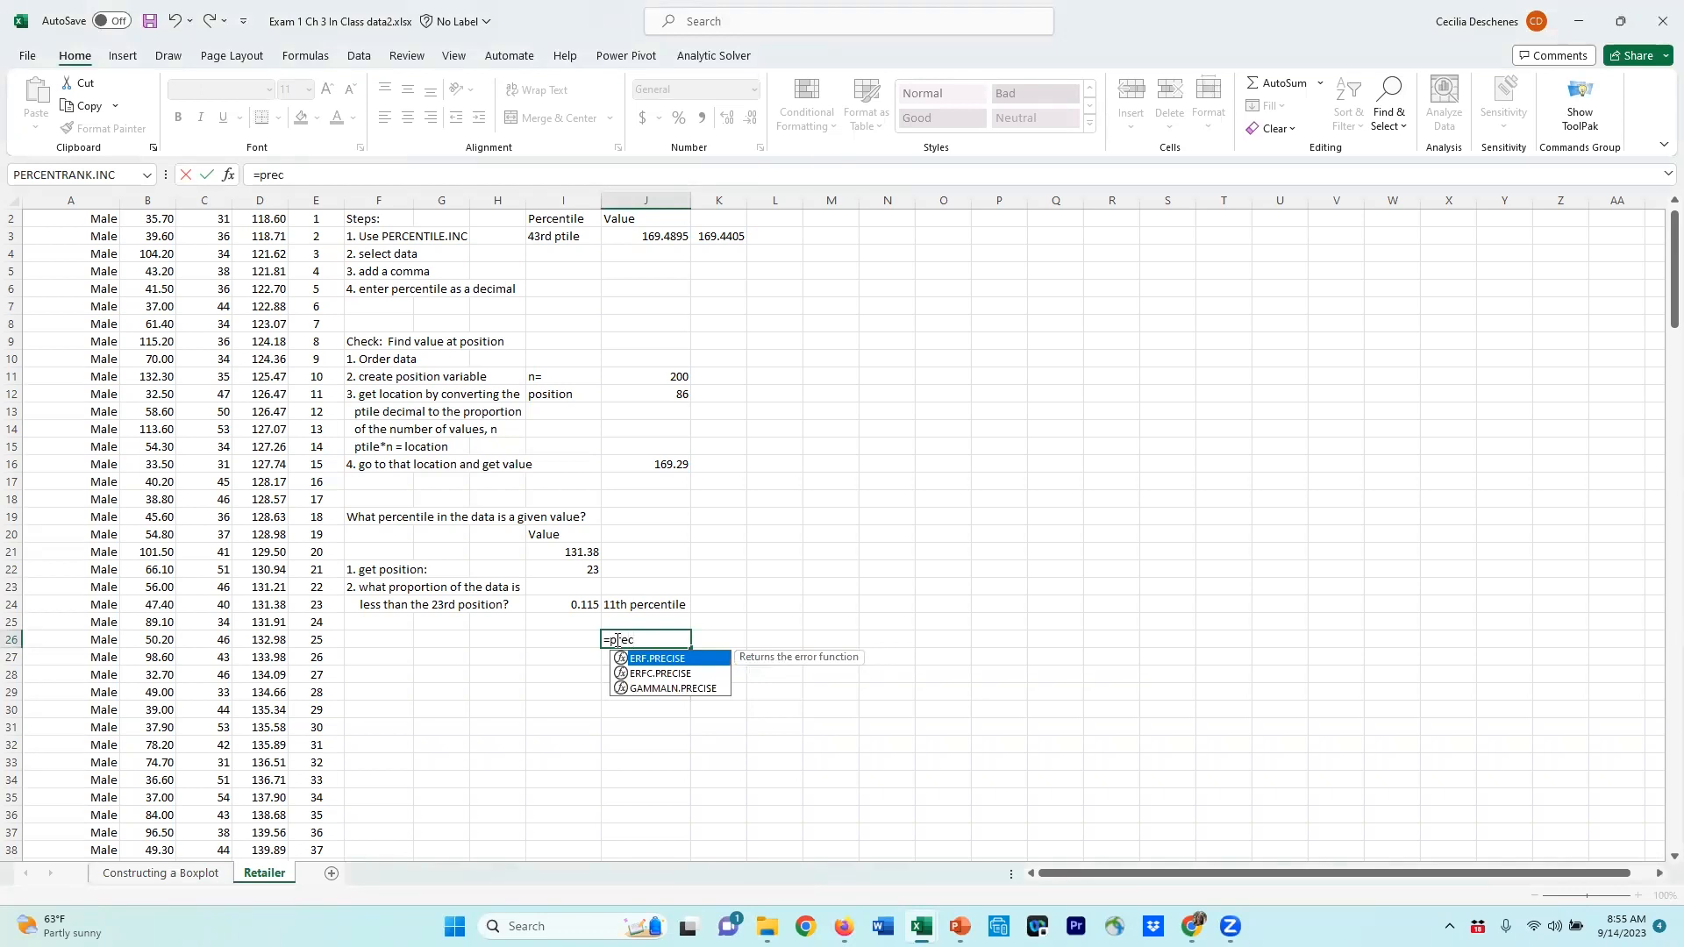
key(BackSpace)
key(BackSpace)
text(er)
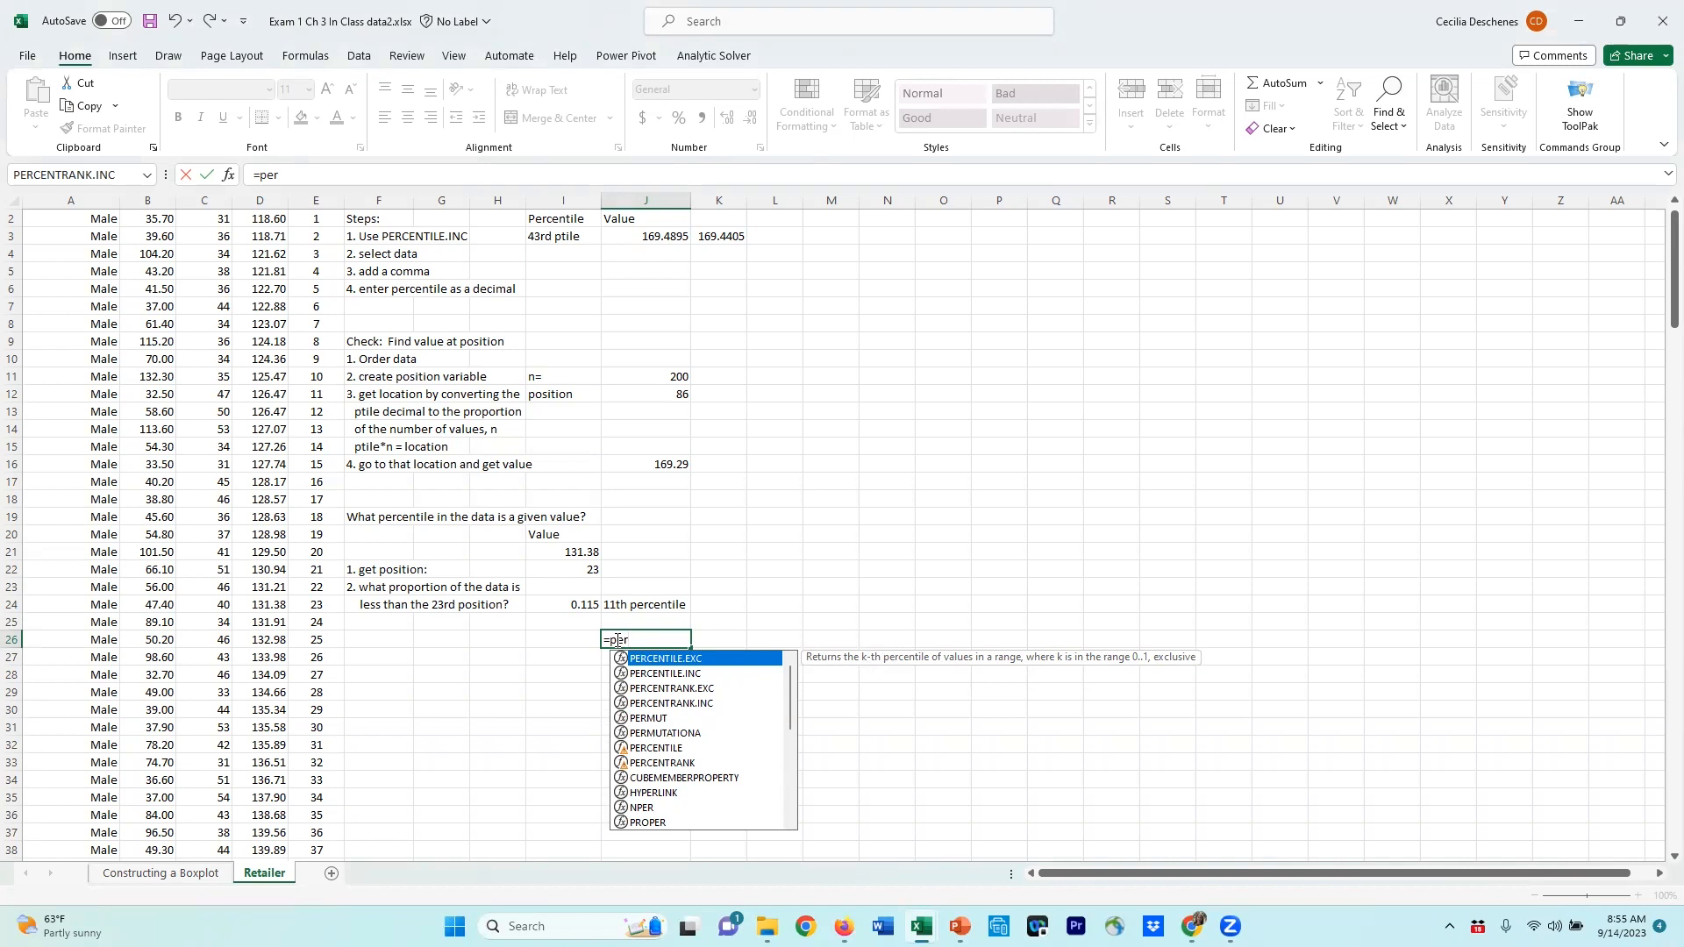
key(Down)
key(Down)
key(Down)
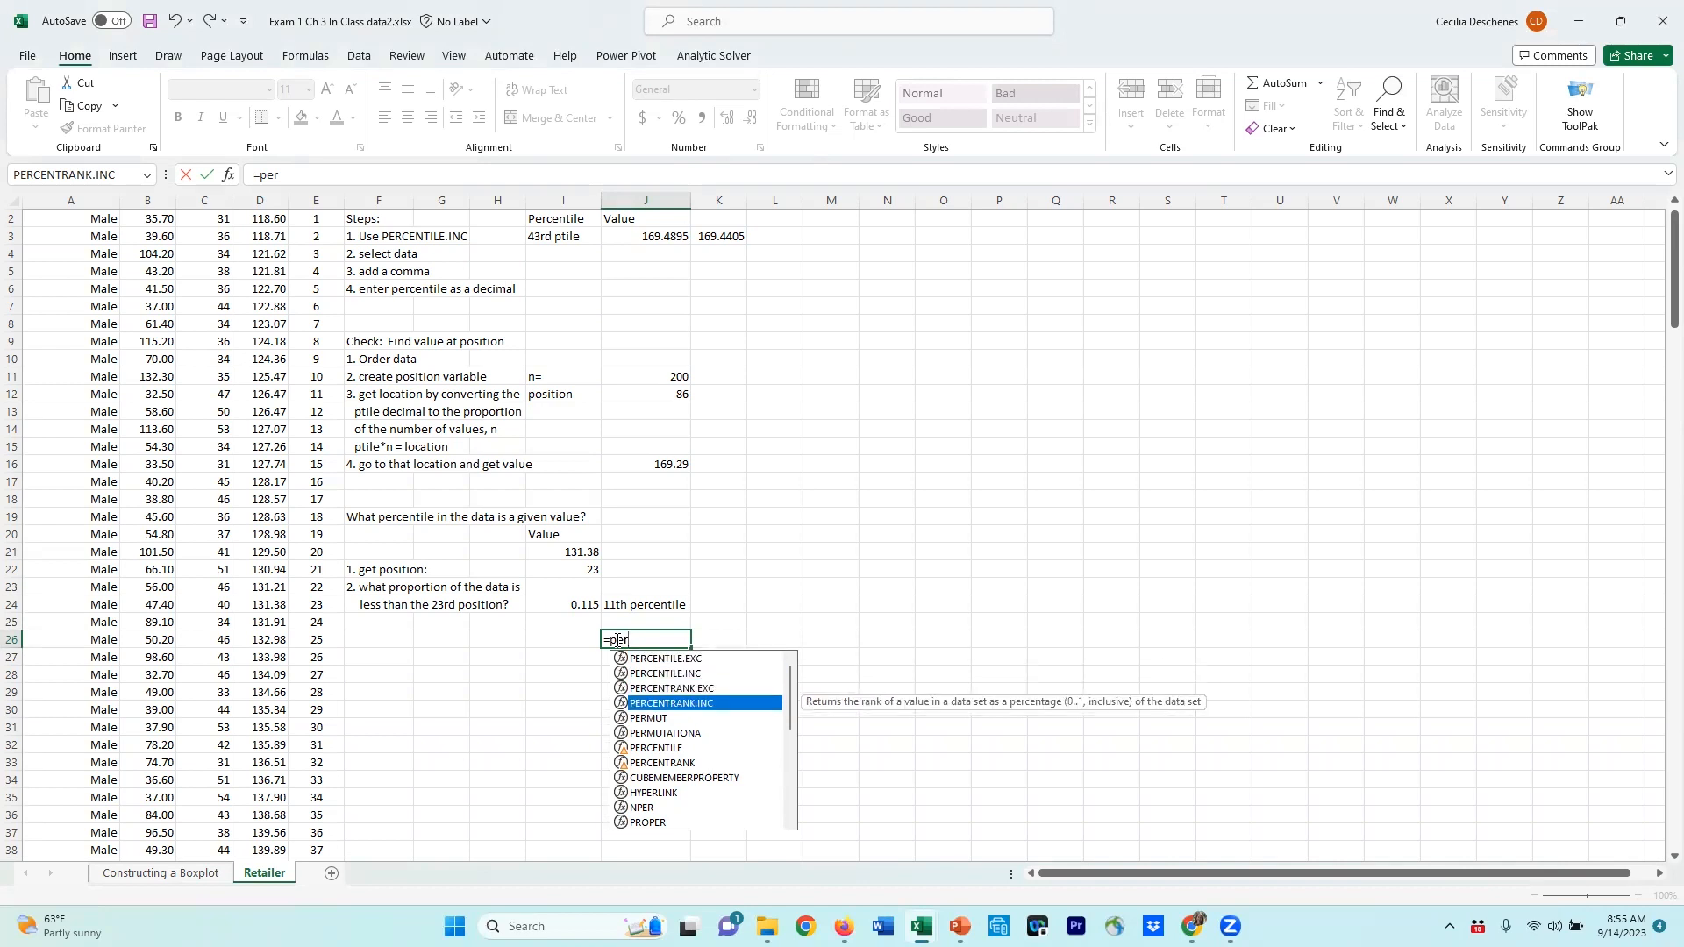
key(Tab)
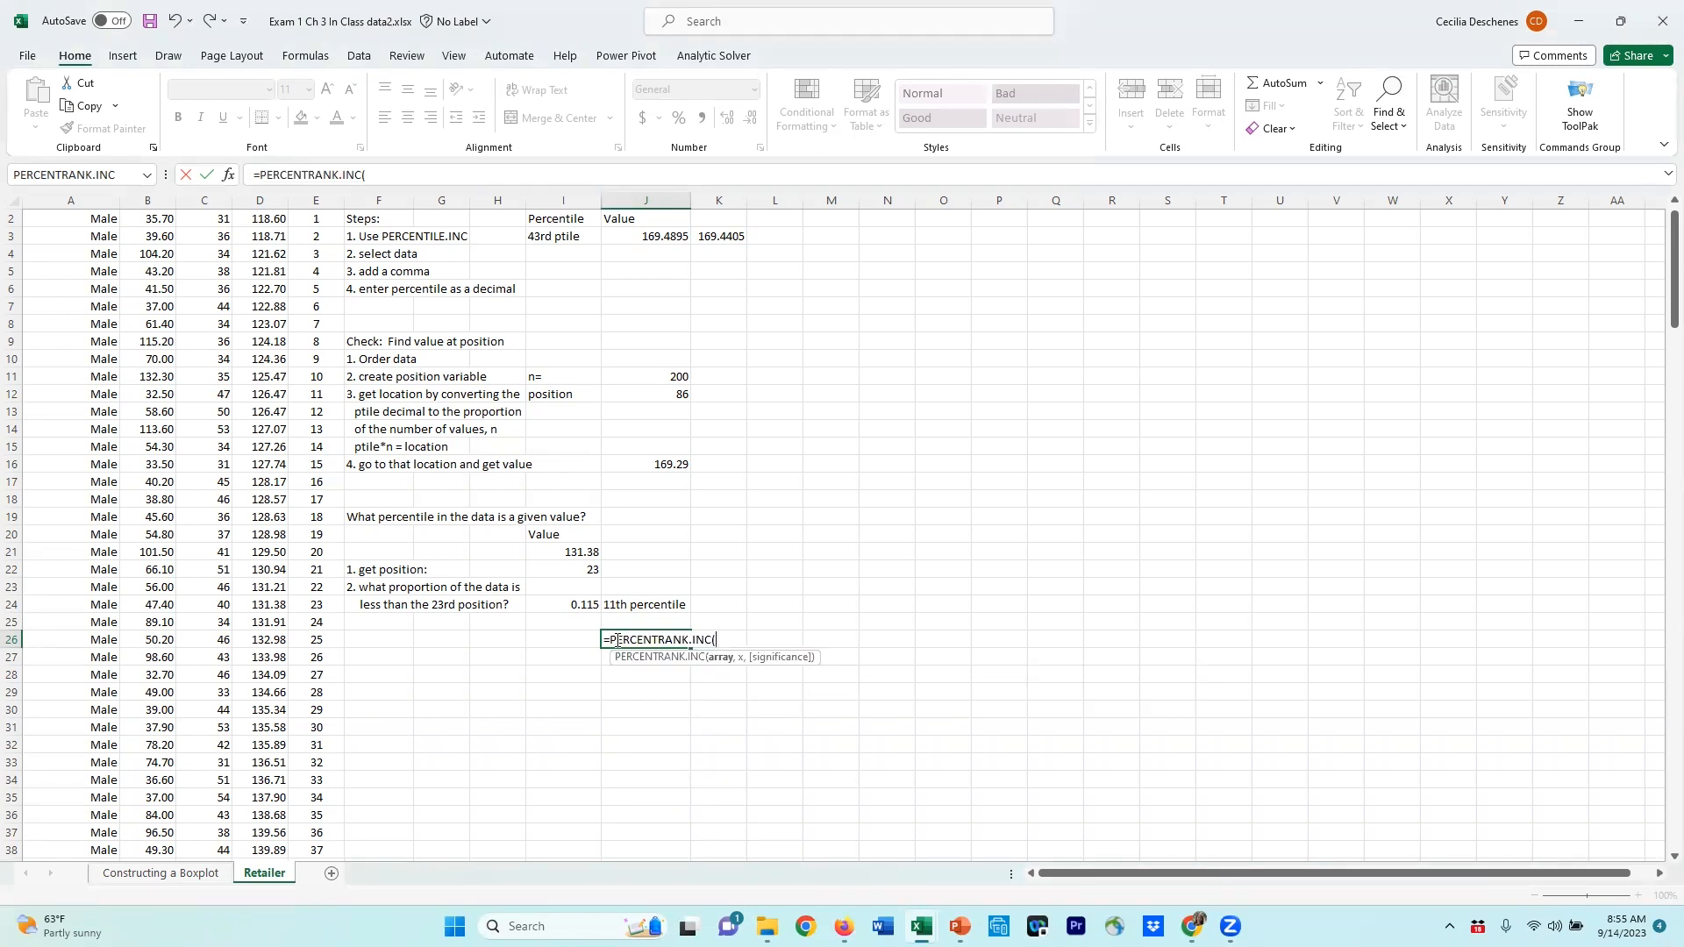
scroll(230, 496, up, 1)
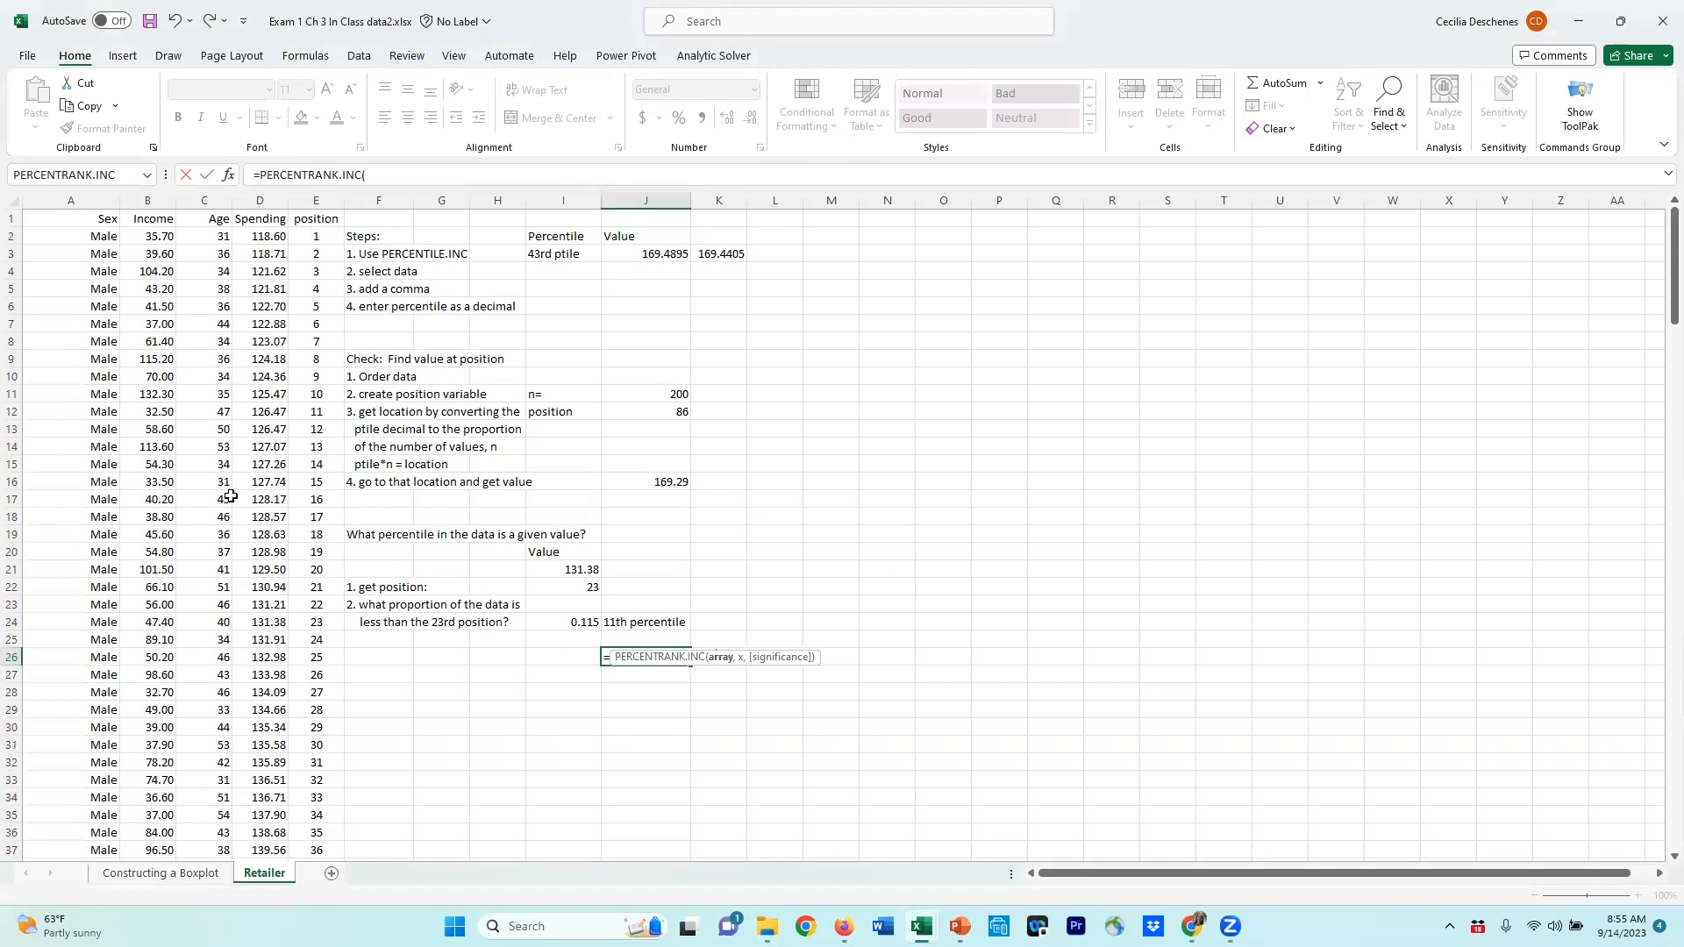
click(254, 238)
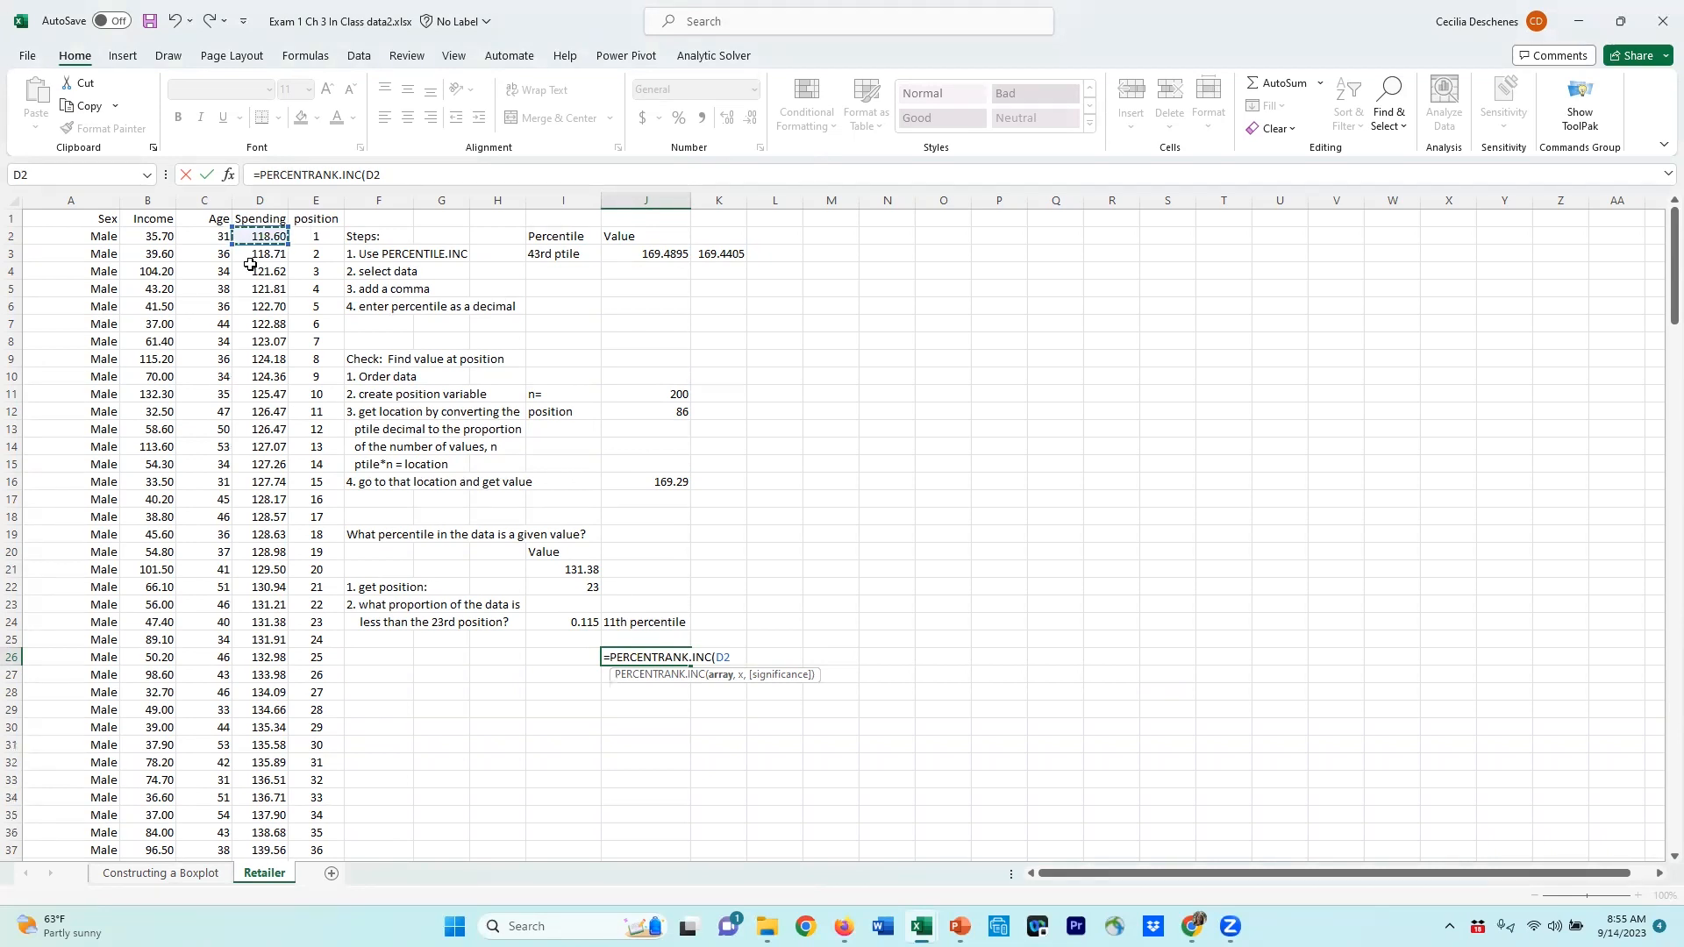
key(ctrl+shift+Down)
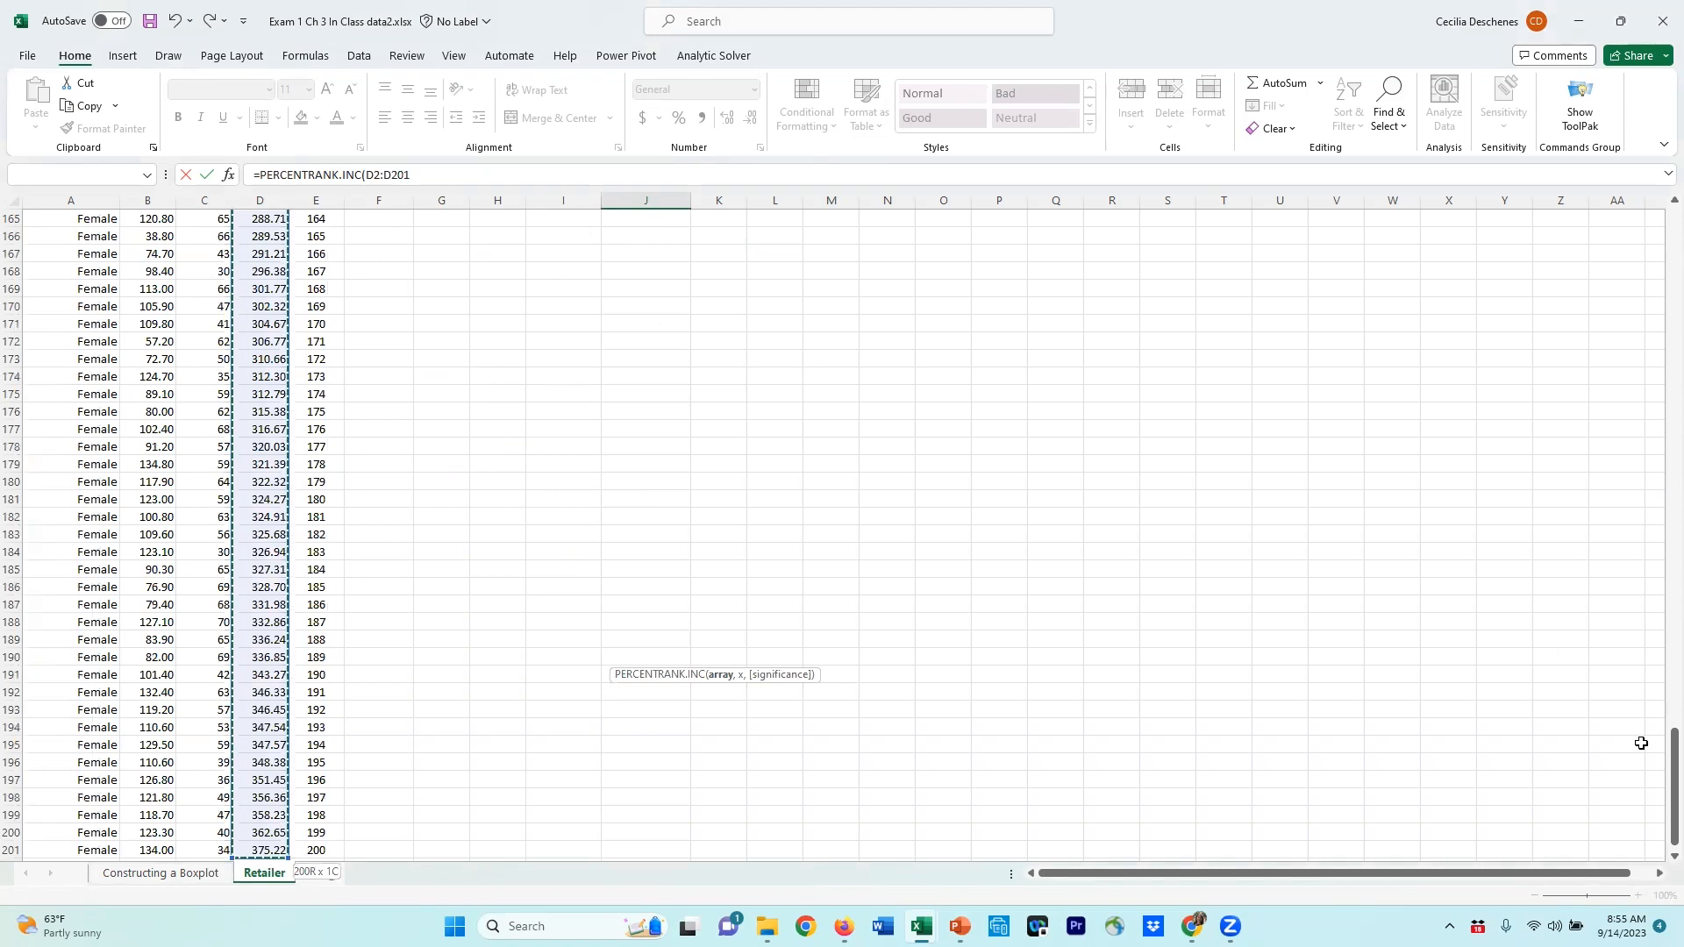
drag(1672, 776, 1673, 259)
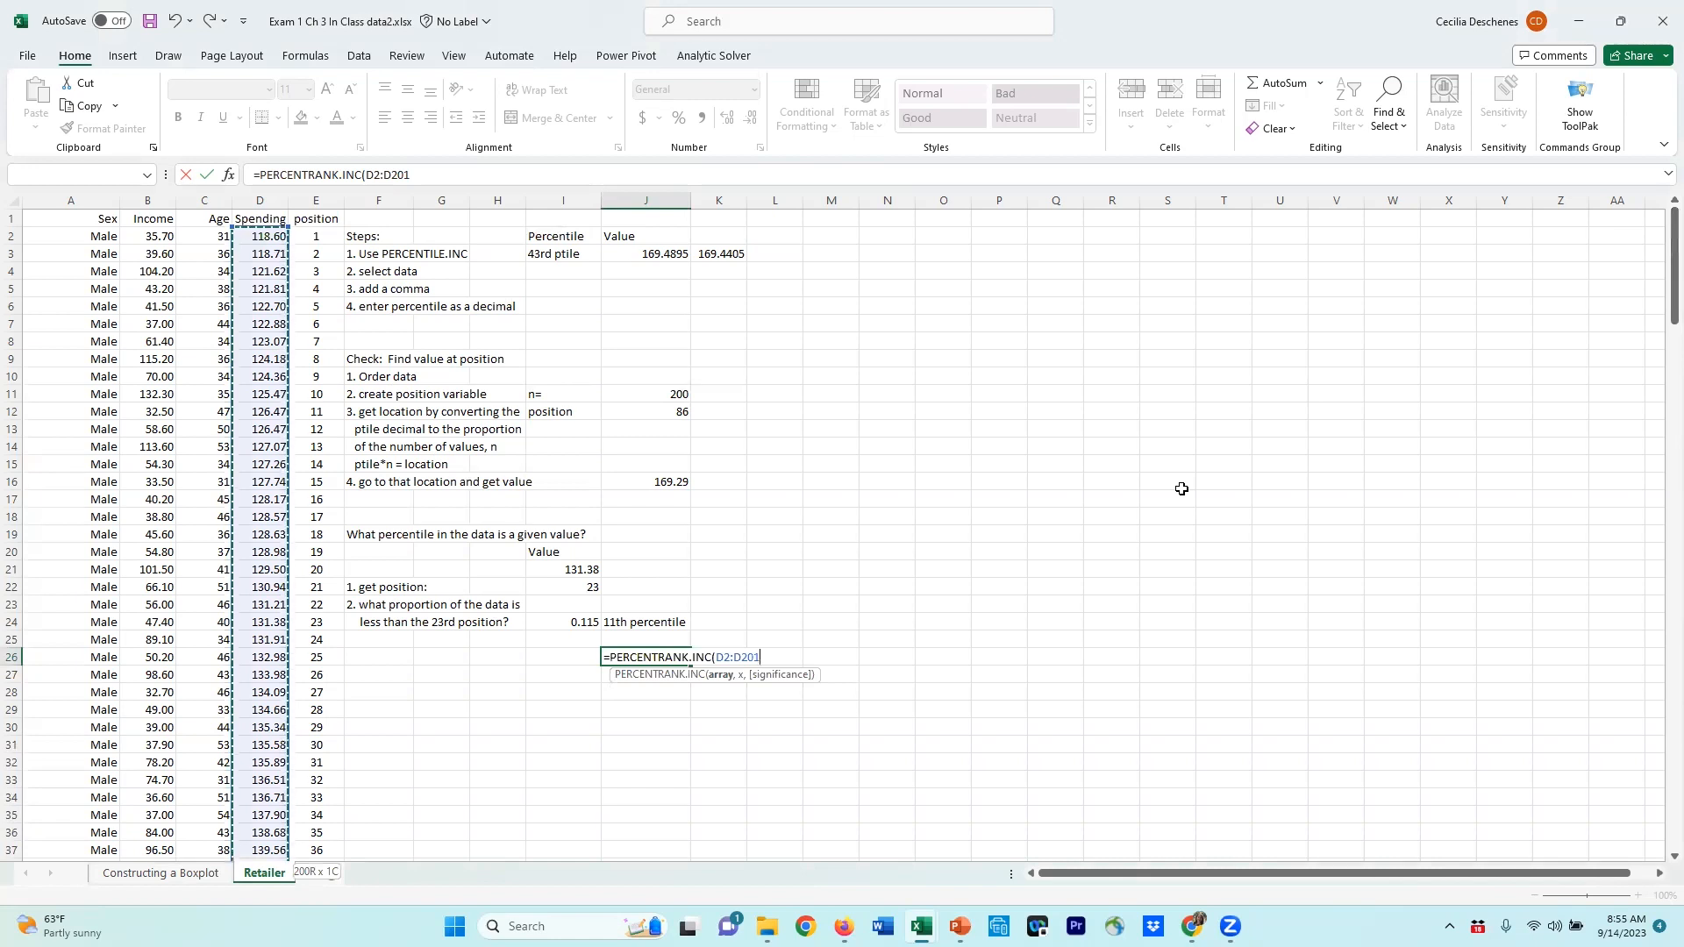
text(,)
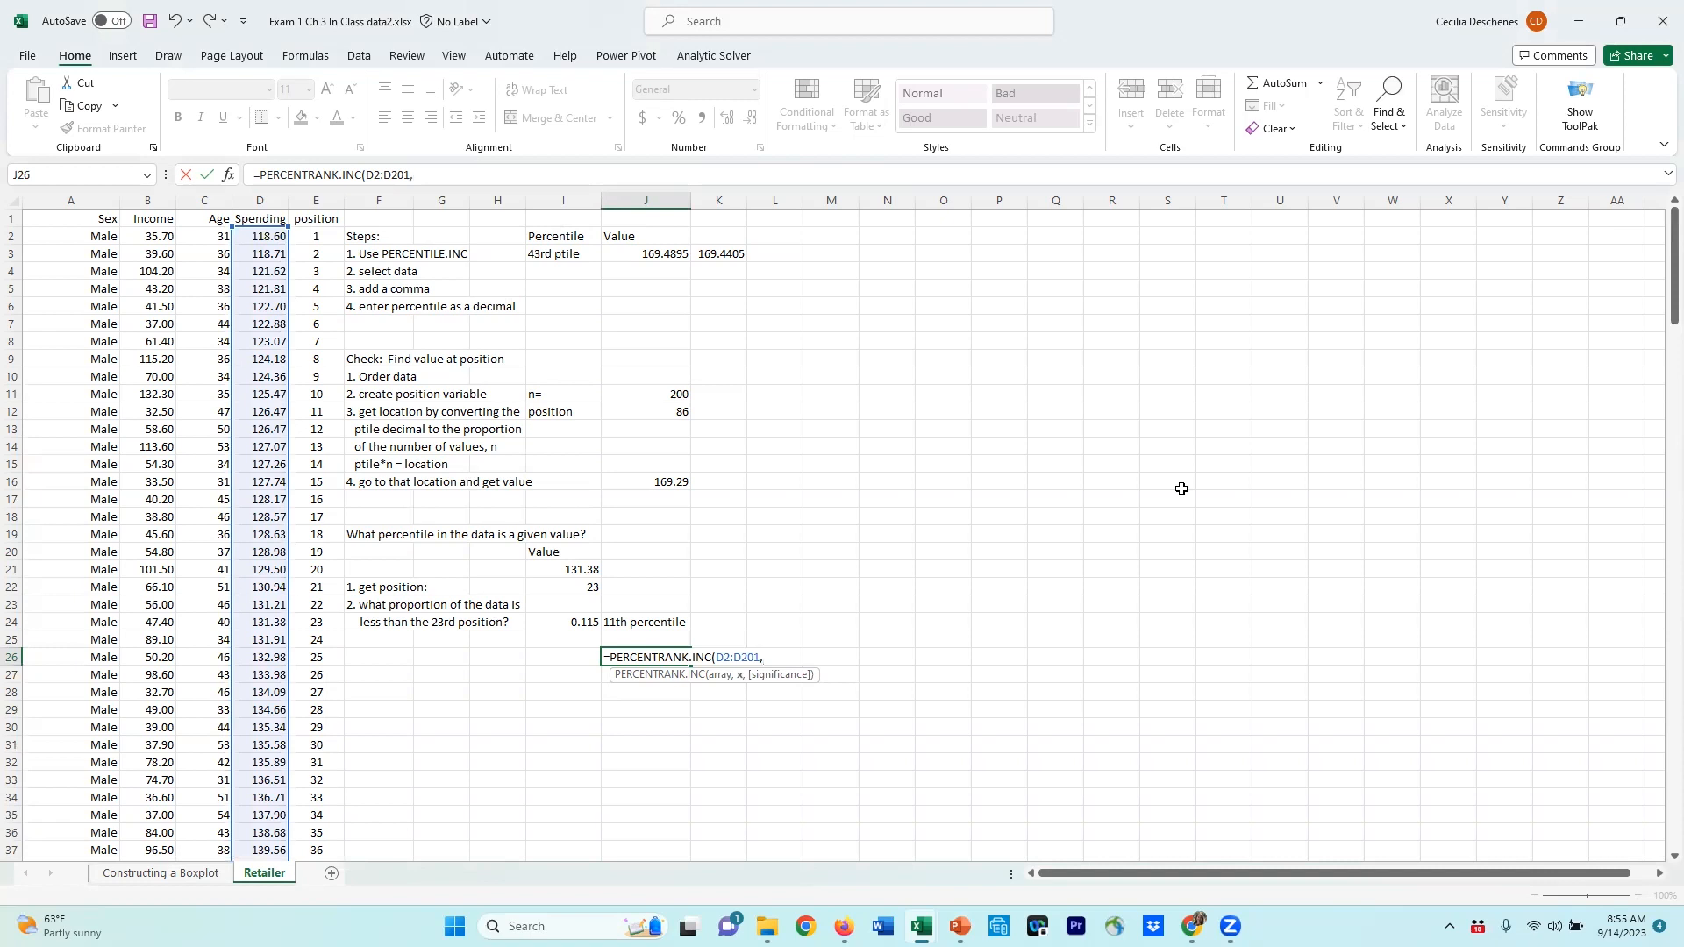
click(589, 567)
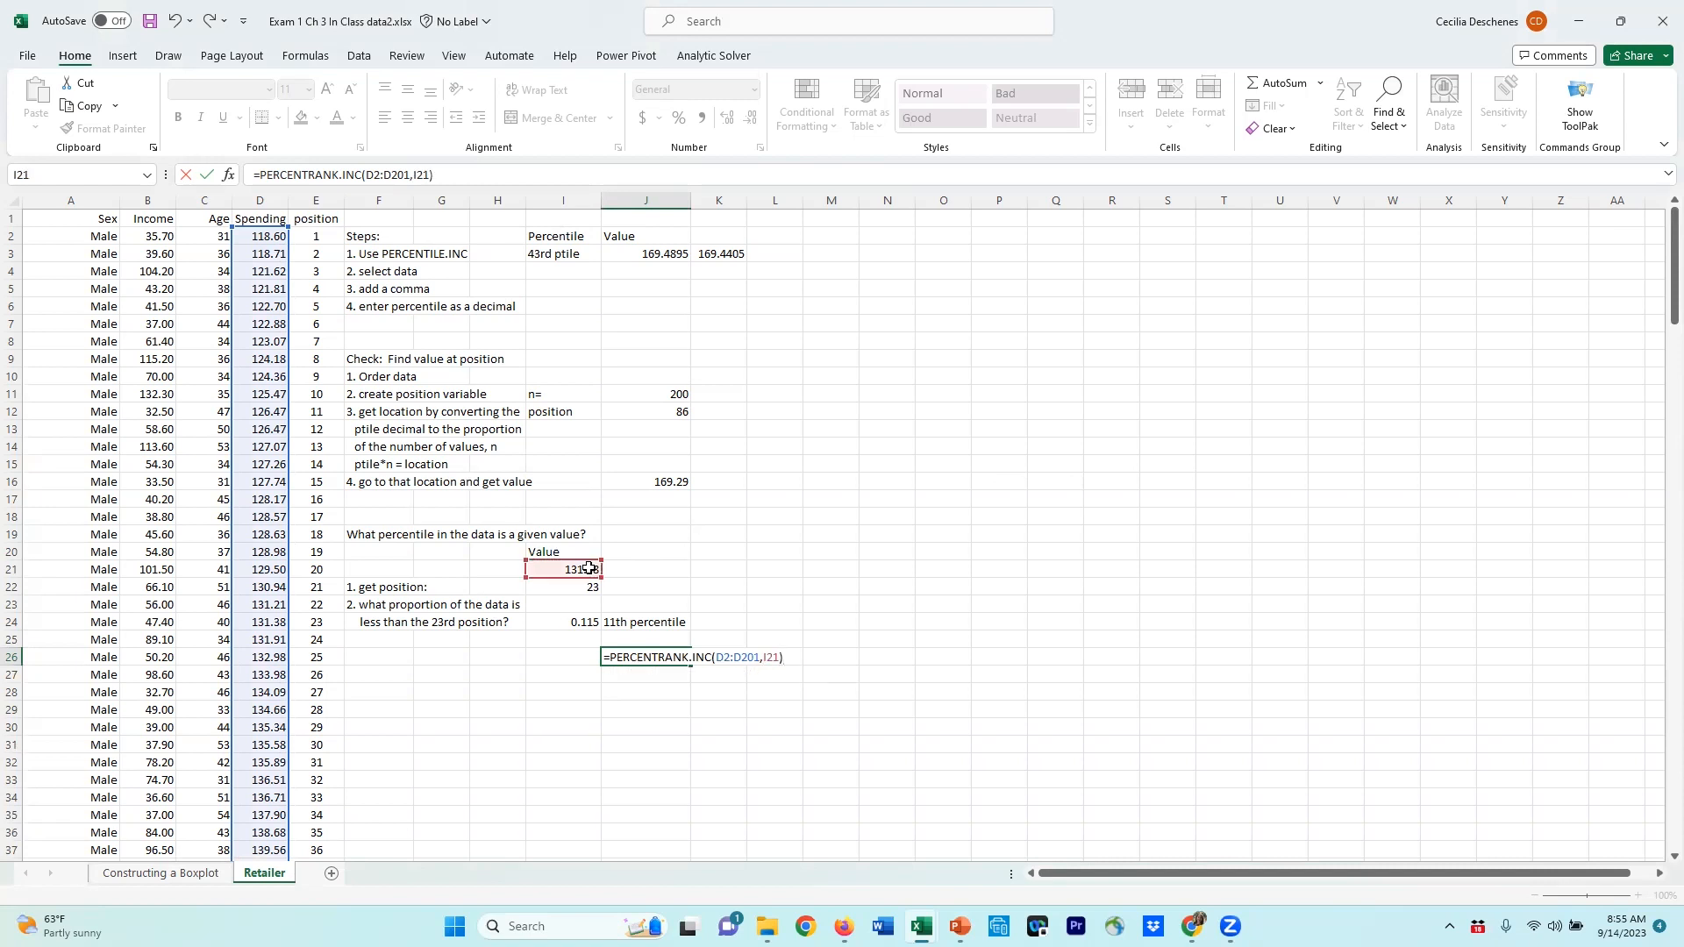
key(Return)
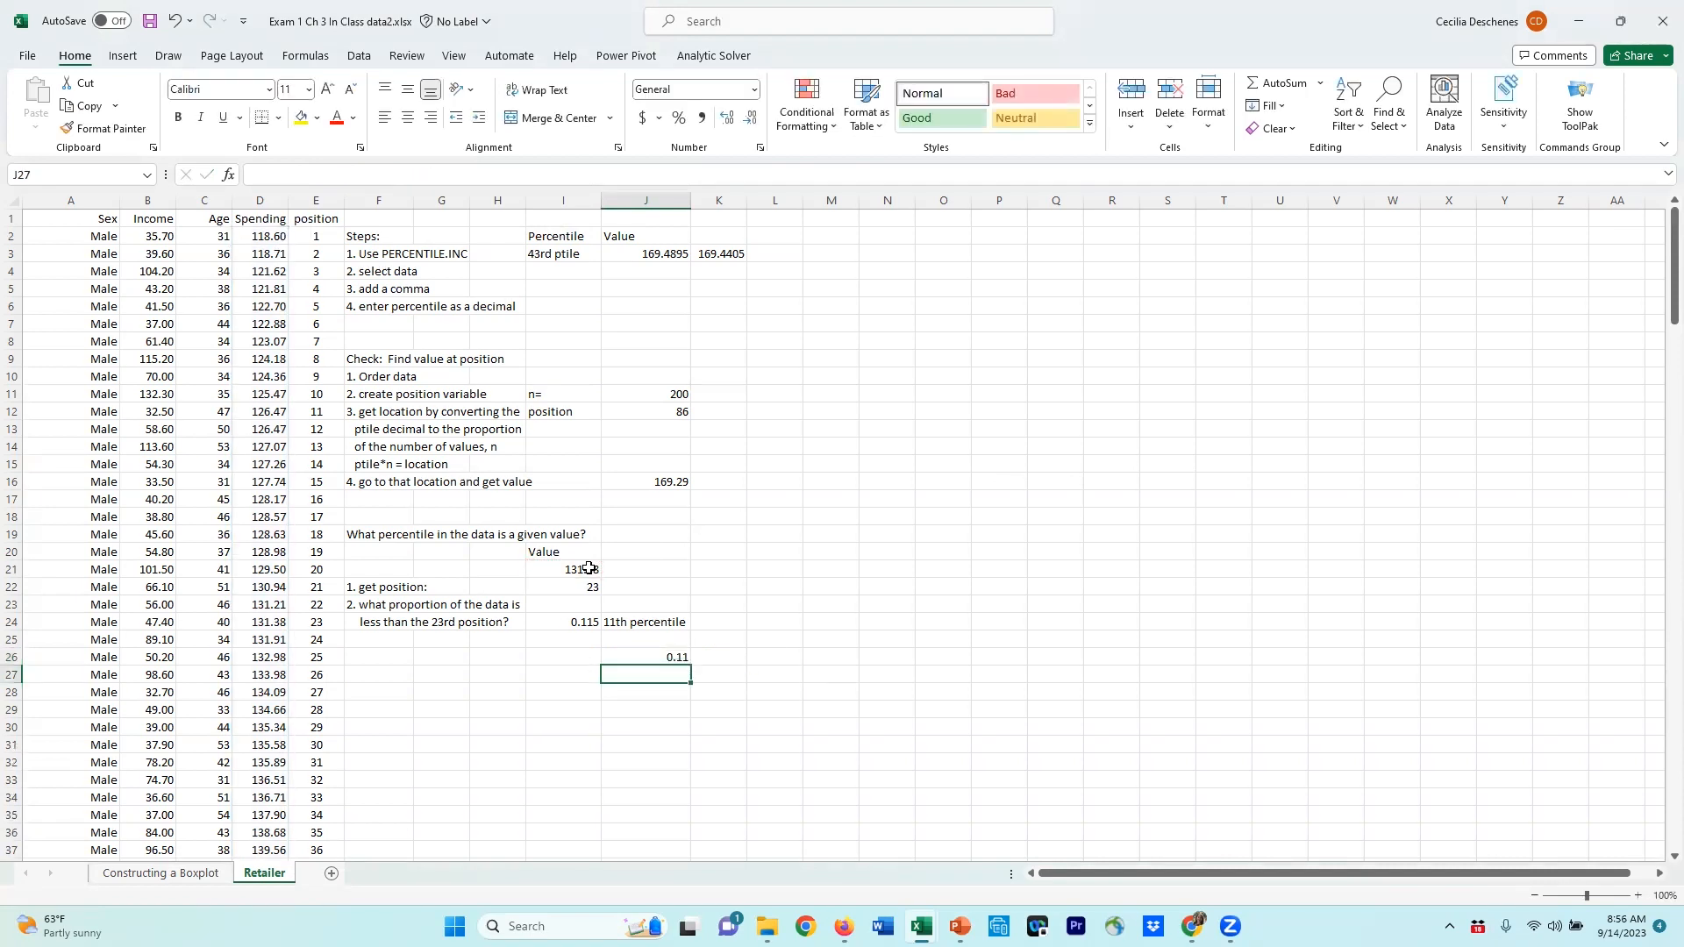
Step: Try adding and then removing decimal places on the percent rank result
click(656, 658)
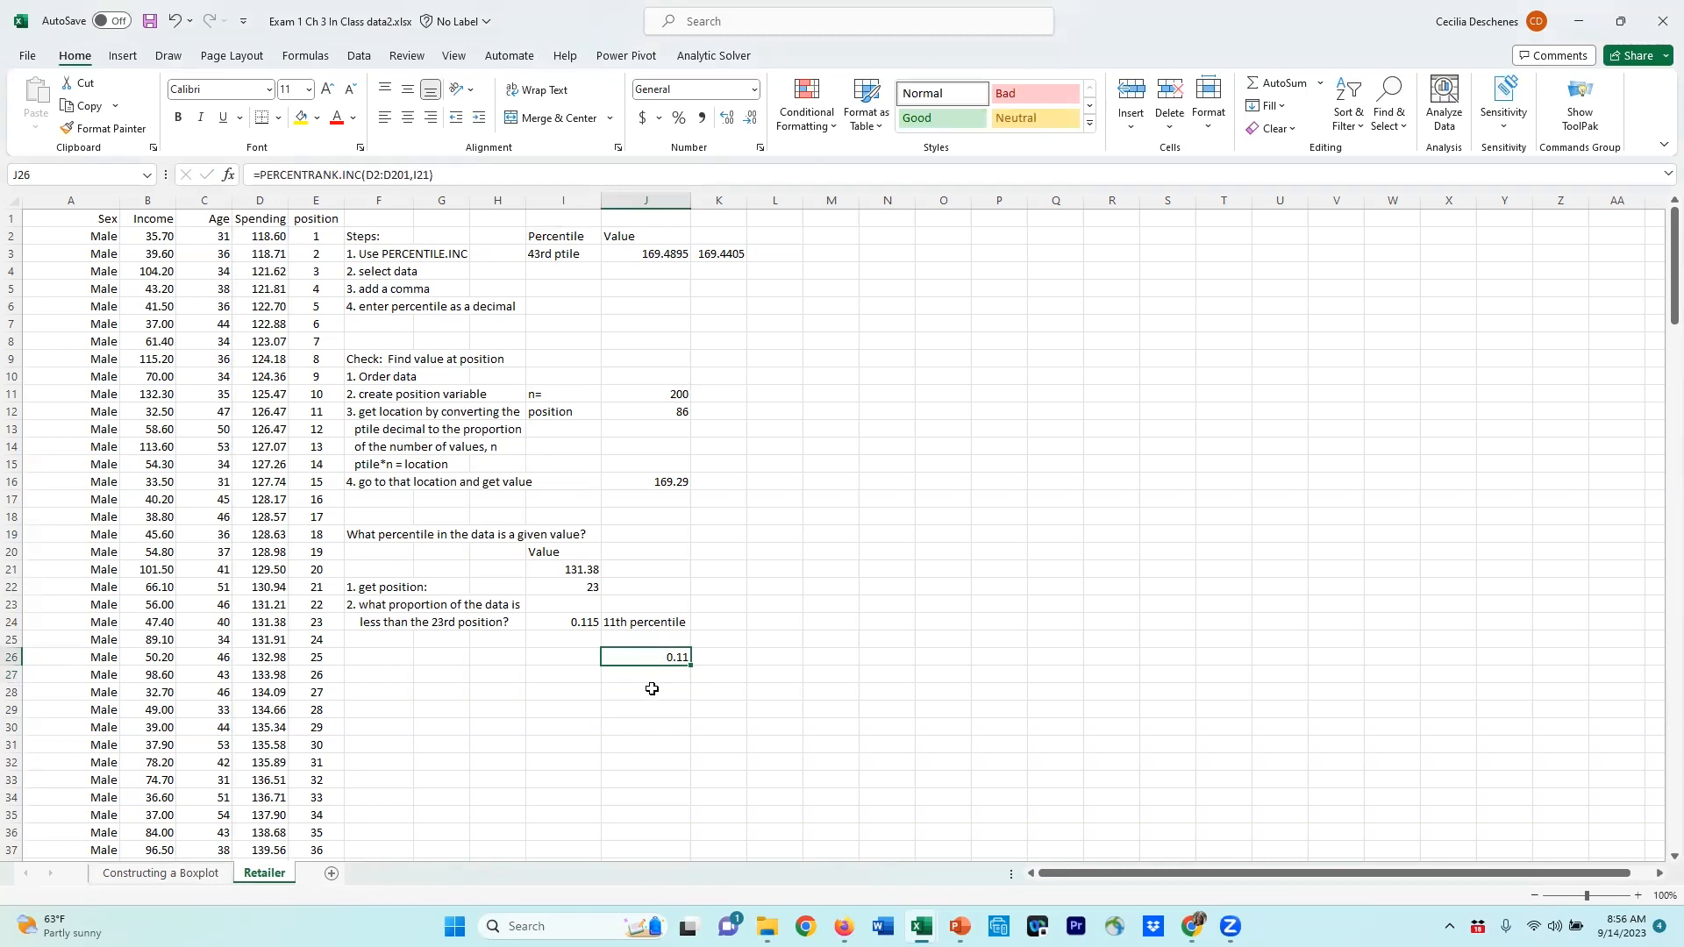
click(724, 120)
click(723, 120)
click(752, 119)
click(752, 120)
Step: Label the percent rank row as '% position'
click(570, 658)
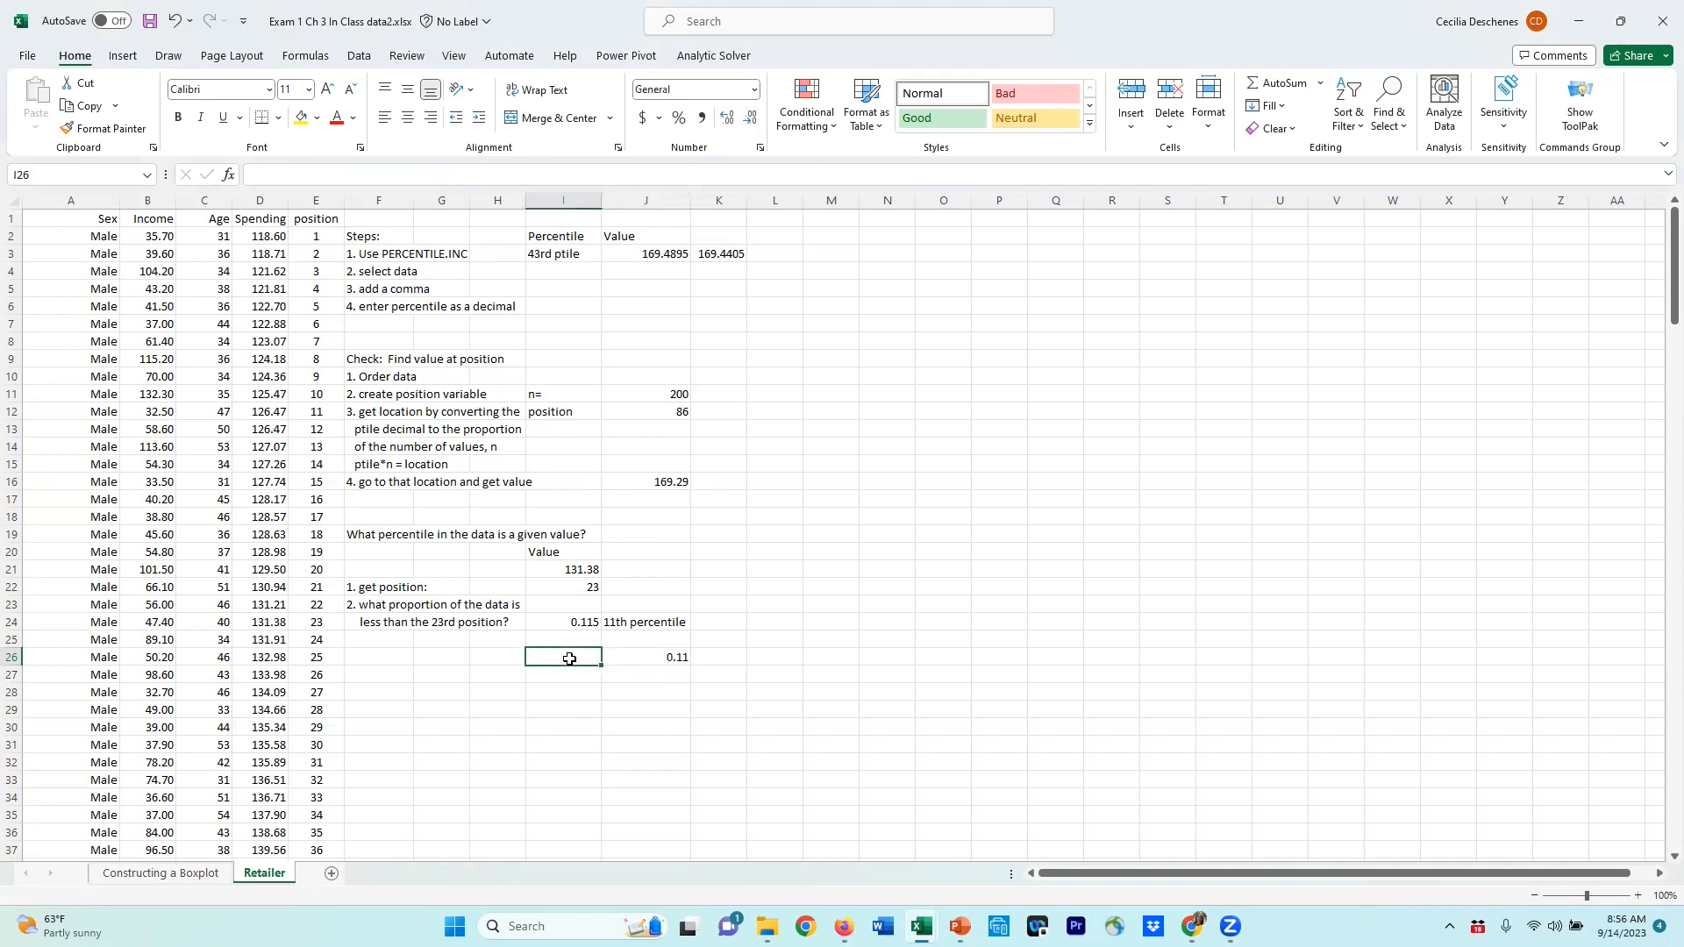
text(% position)
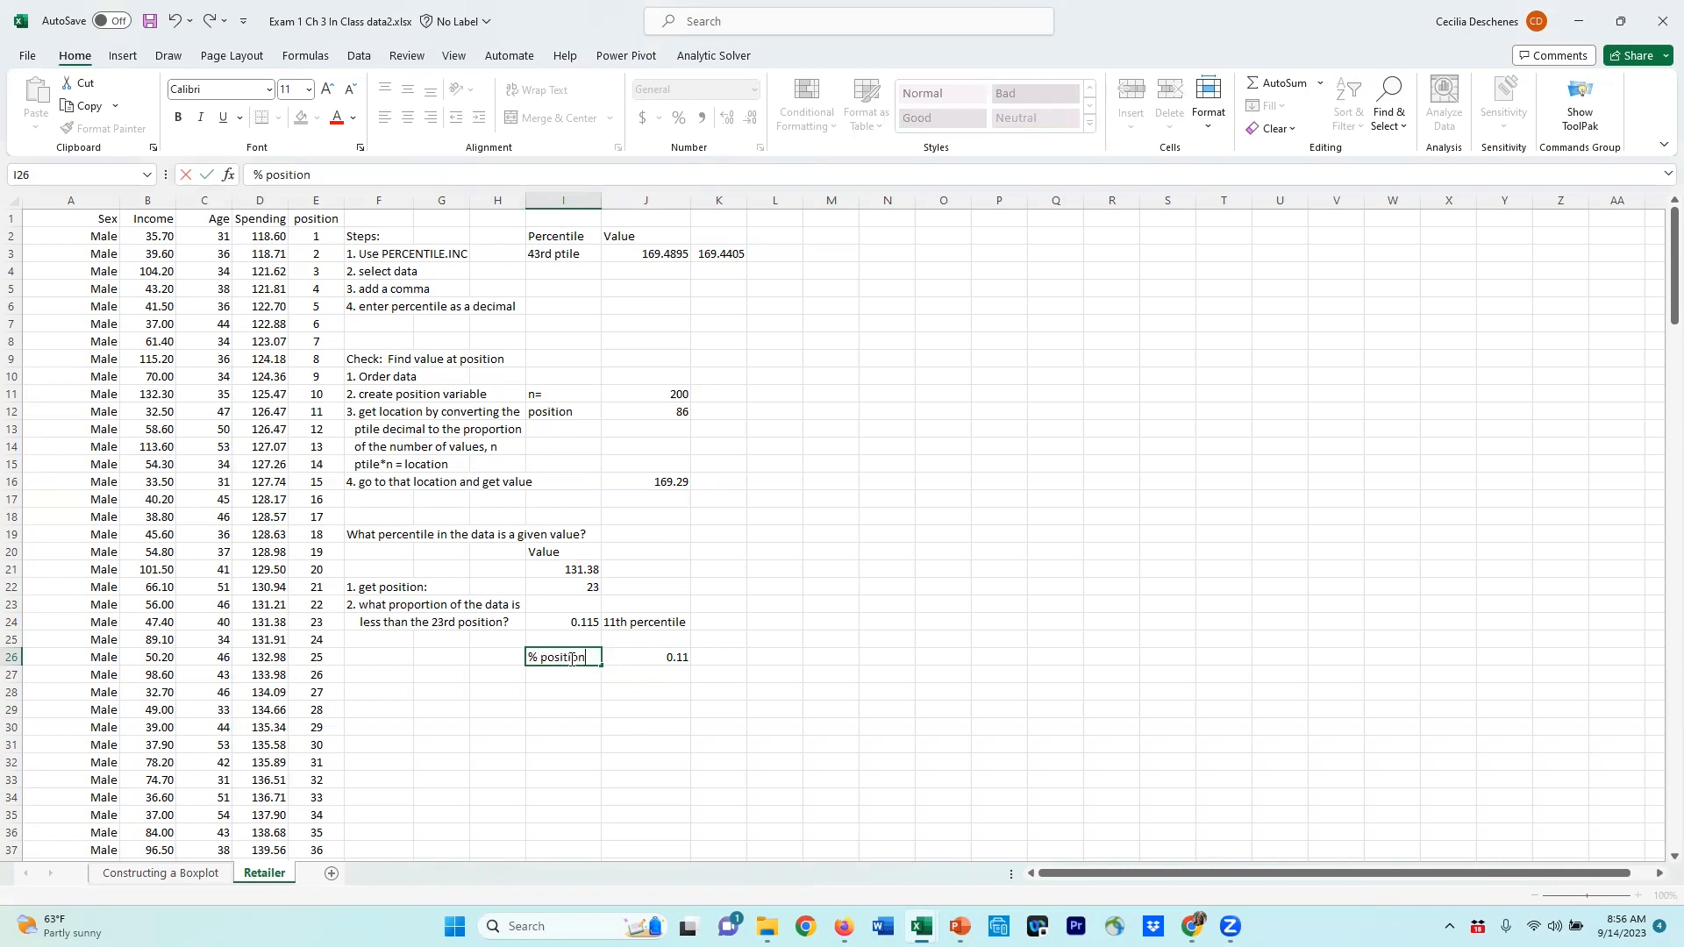
Step: Add the note '11th percentile' beside the percent rank result
key(Tab)
key(Tab)
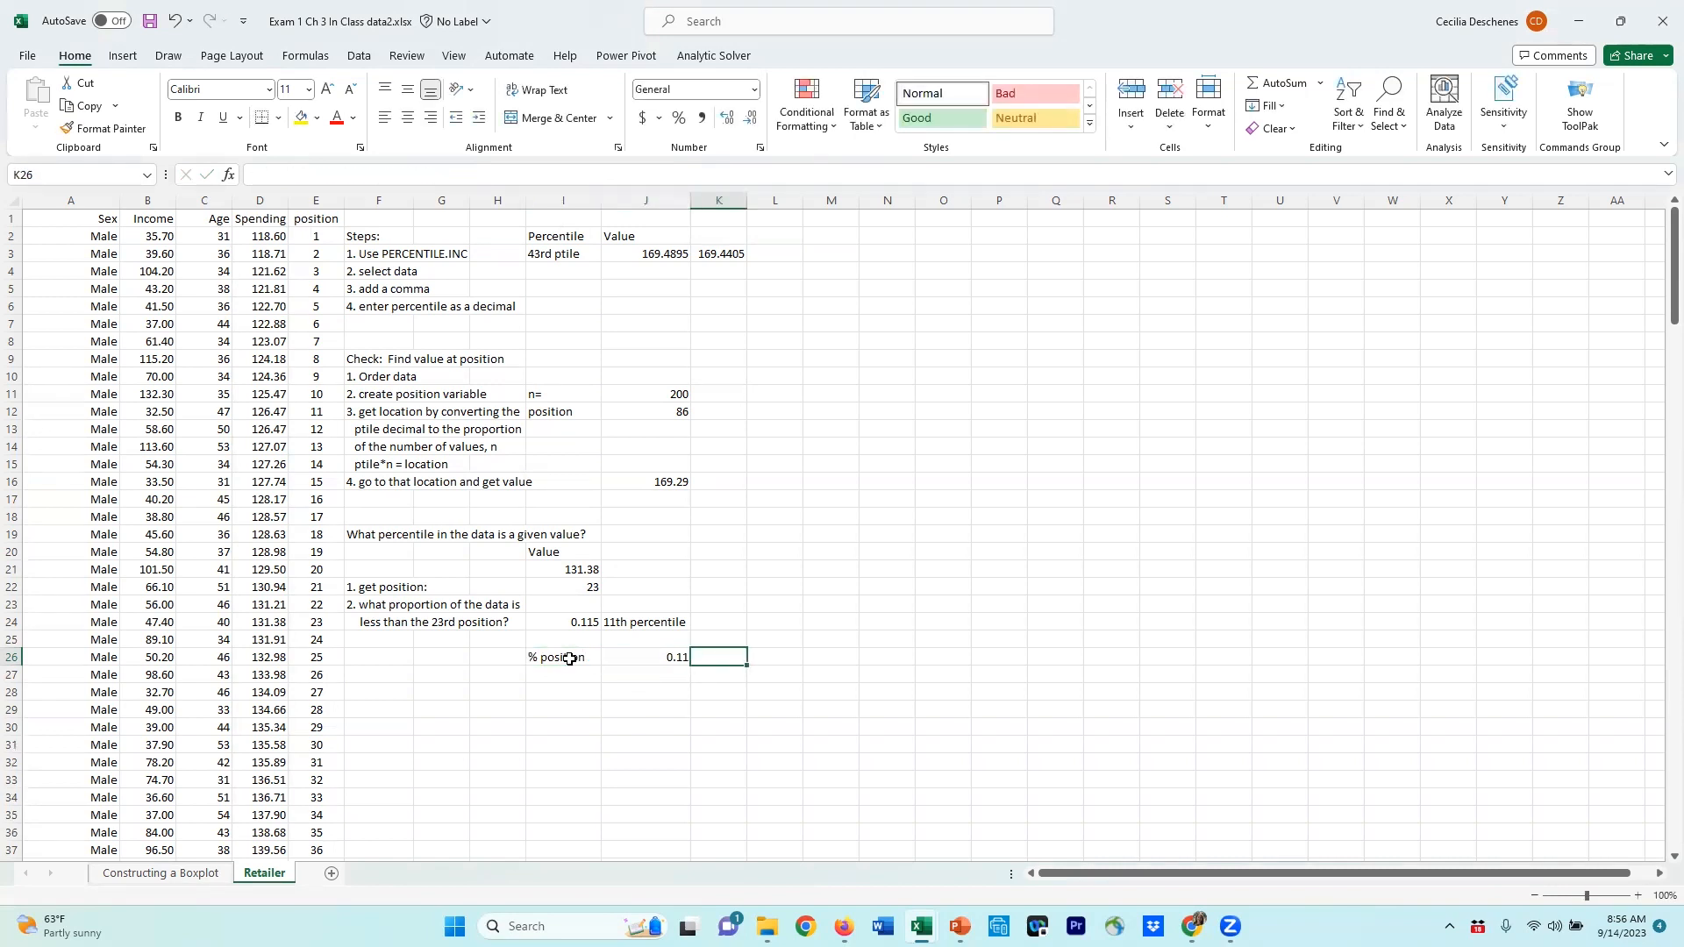
text(11th percentile)
key(Return)
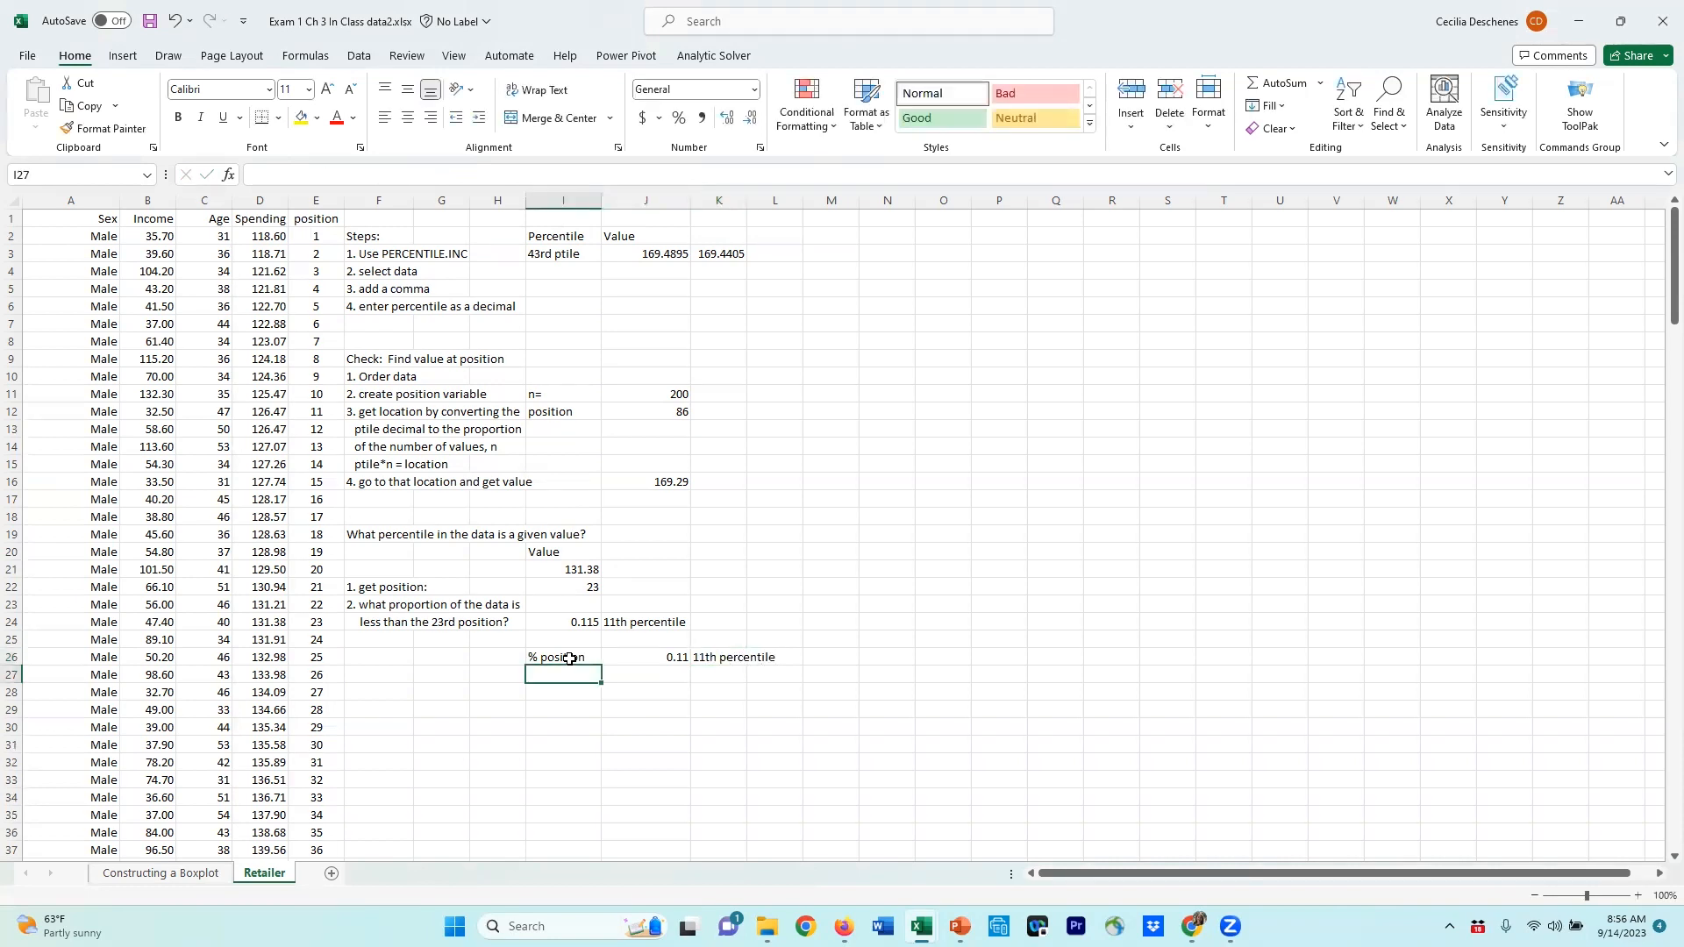